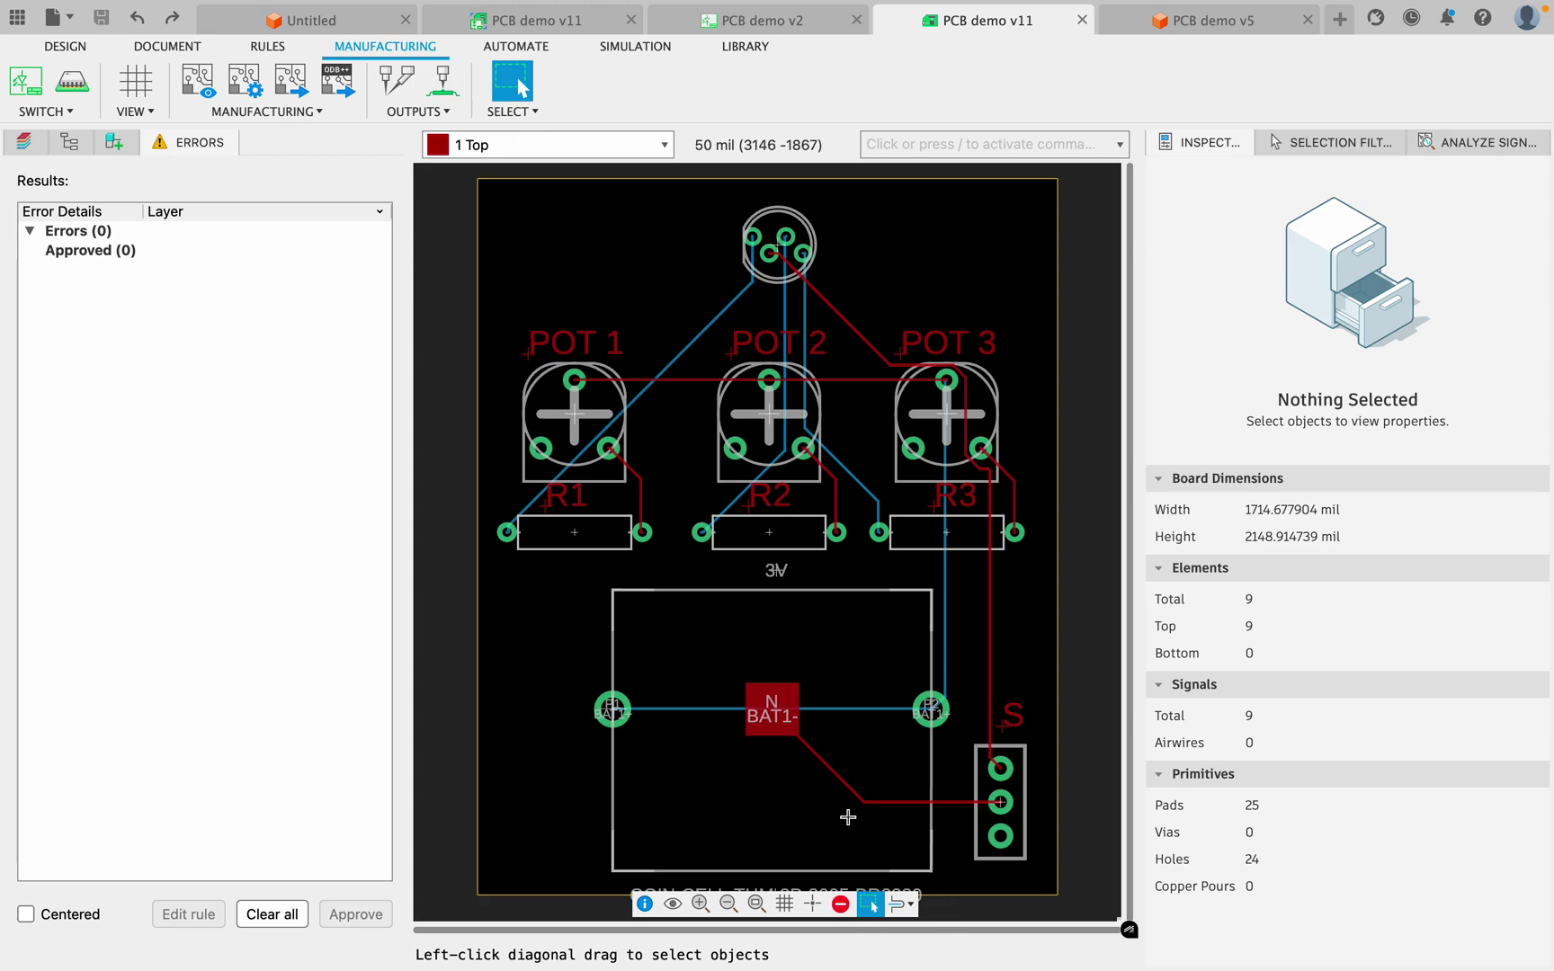
Move the entire board layout, with its outline and traces, to just above and right of the origin cross.
scroll(816, 586, "down", 5)
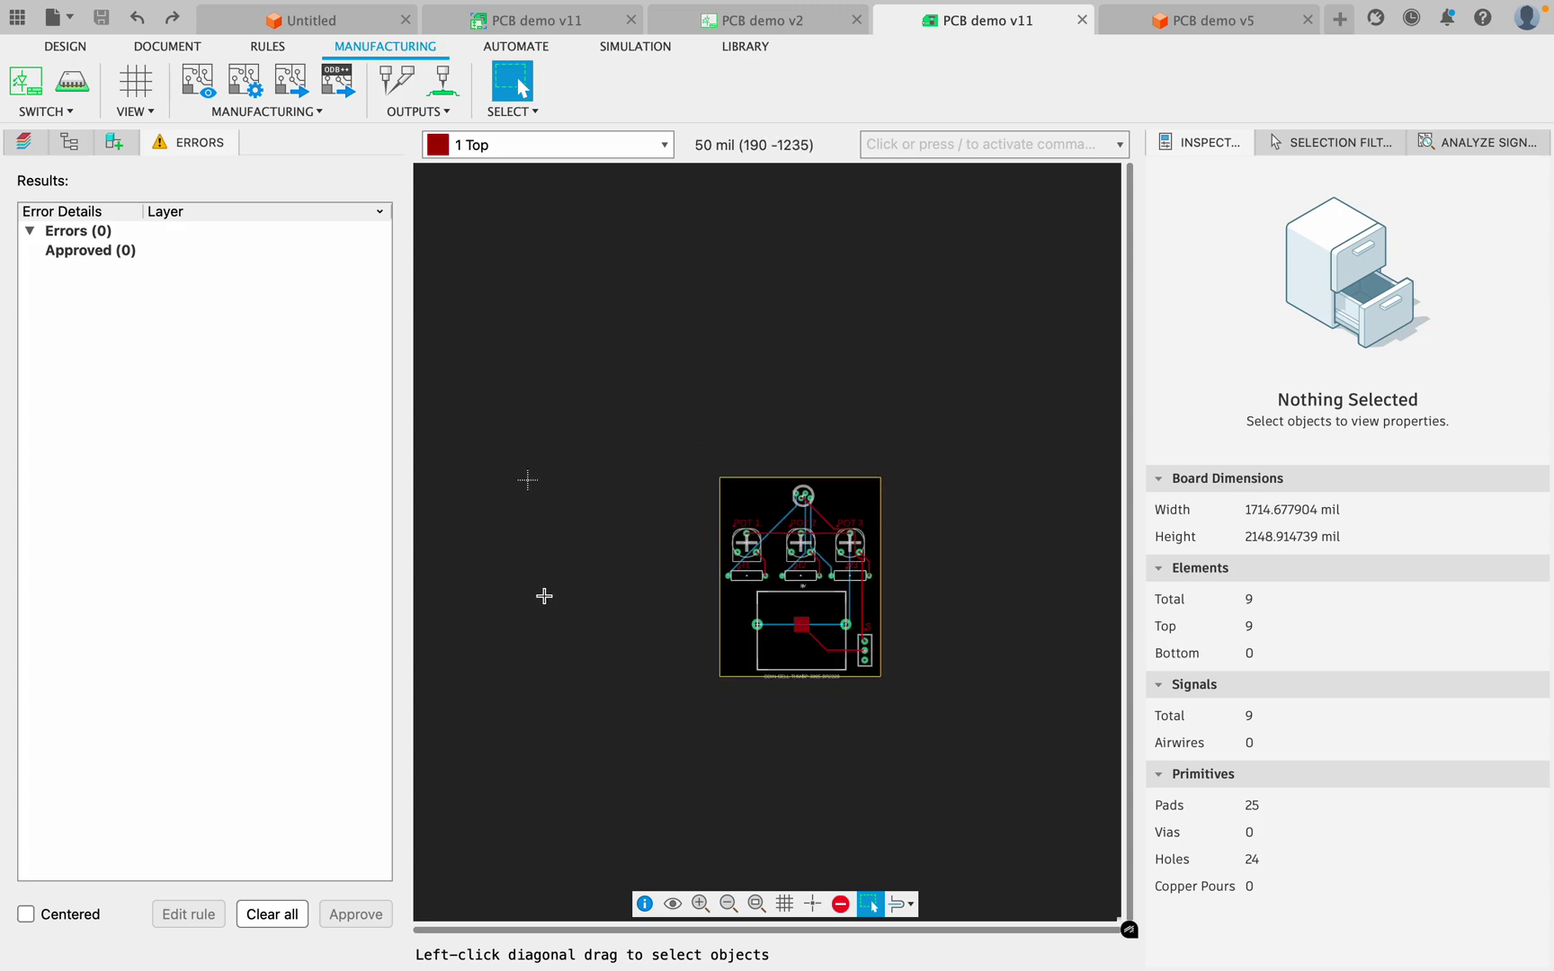
middle_click_drag(528, 480, 455, 887)
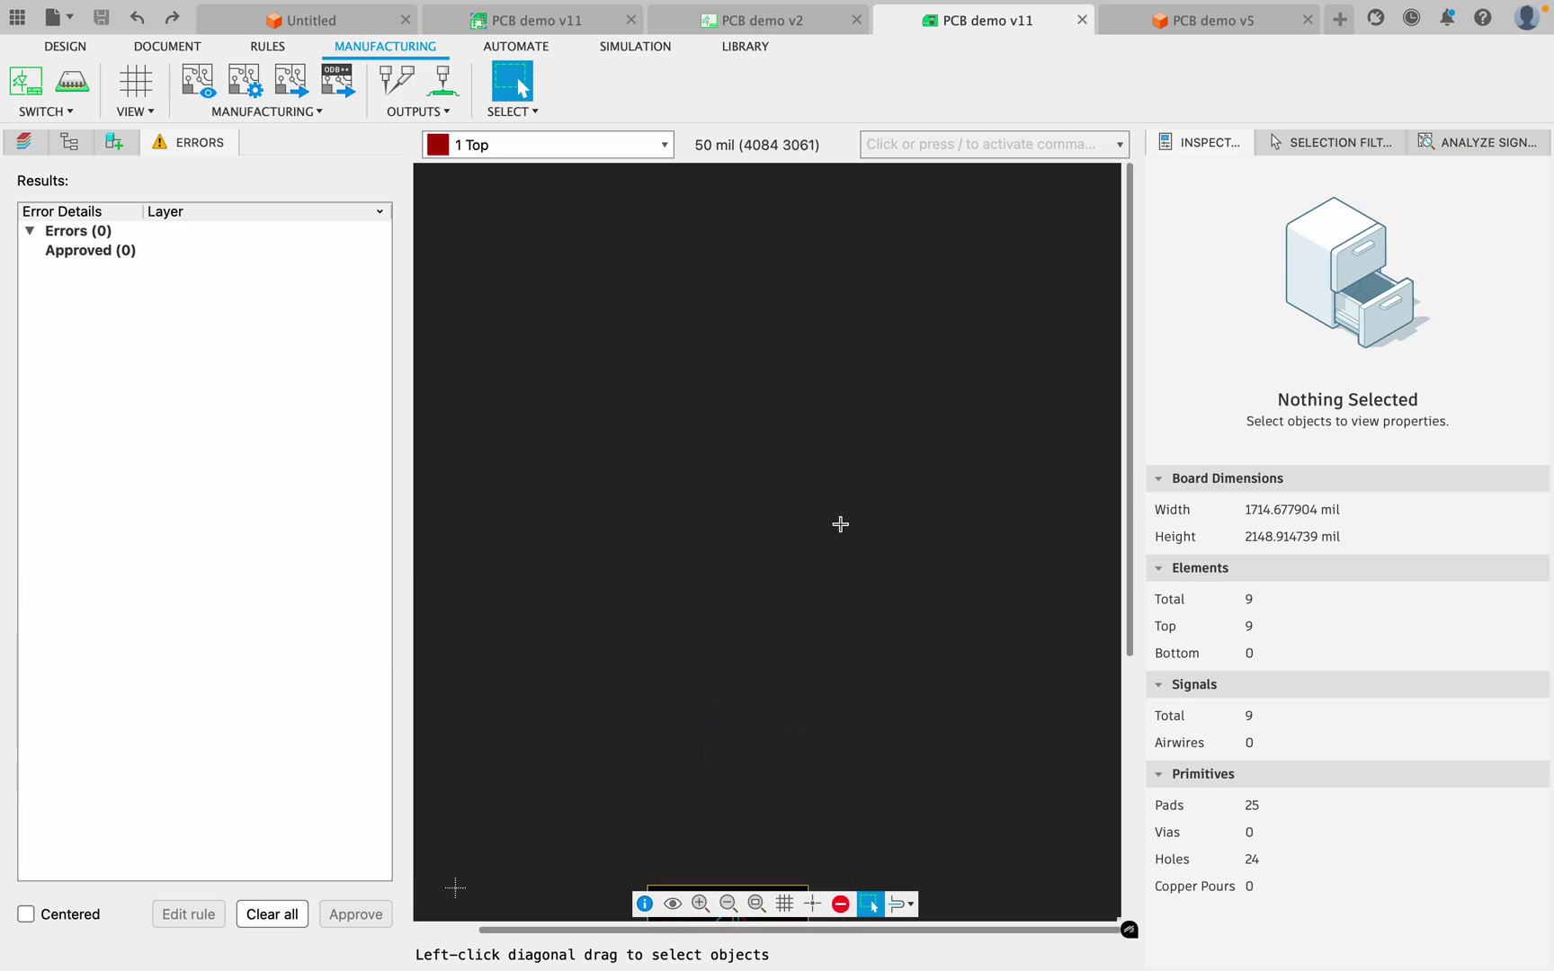
key("alt+F2")
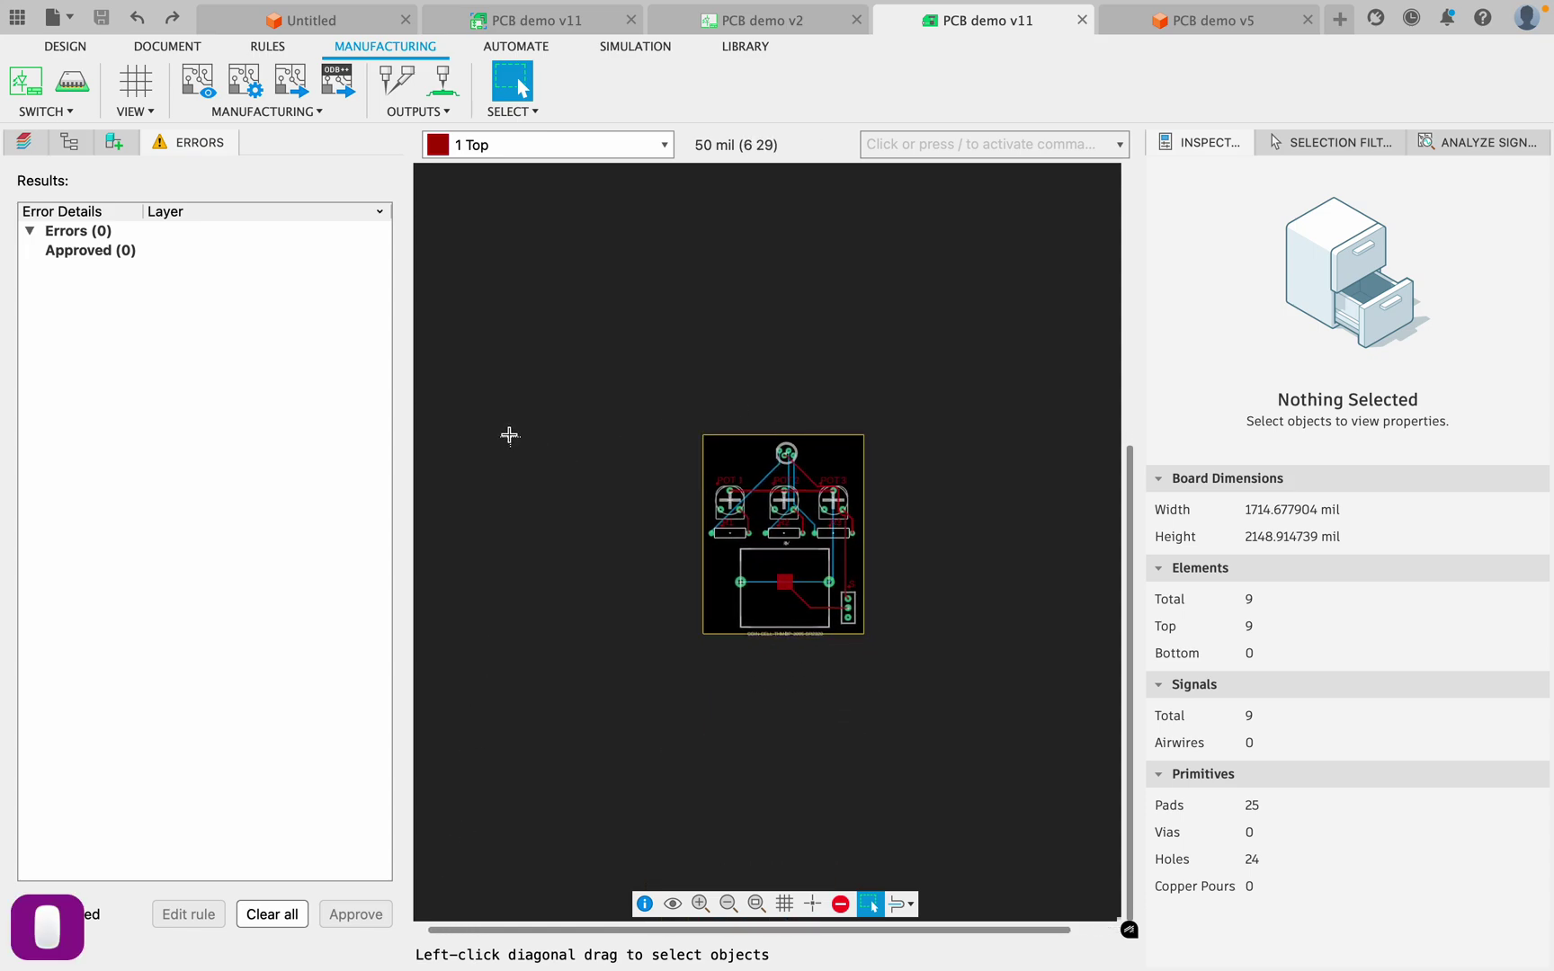
left_click(510, 437)
left_click_drag(633, 382, 1106, 837)
left_click_drag(787, 586, 627, 362)
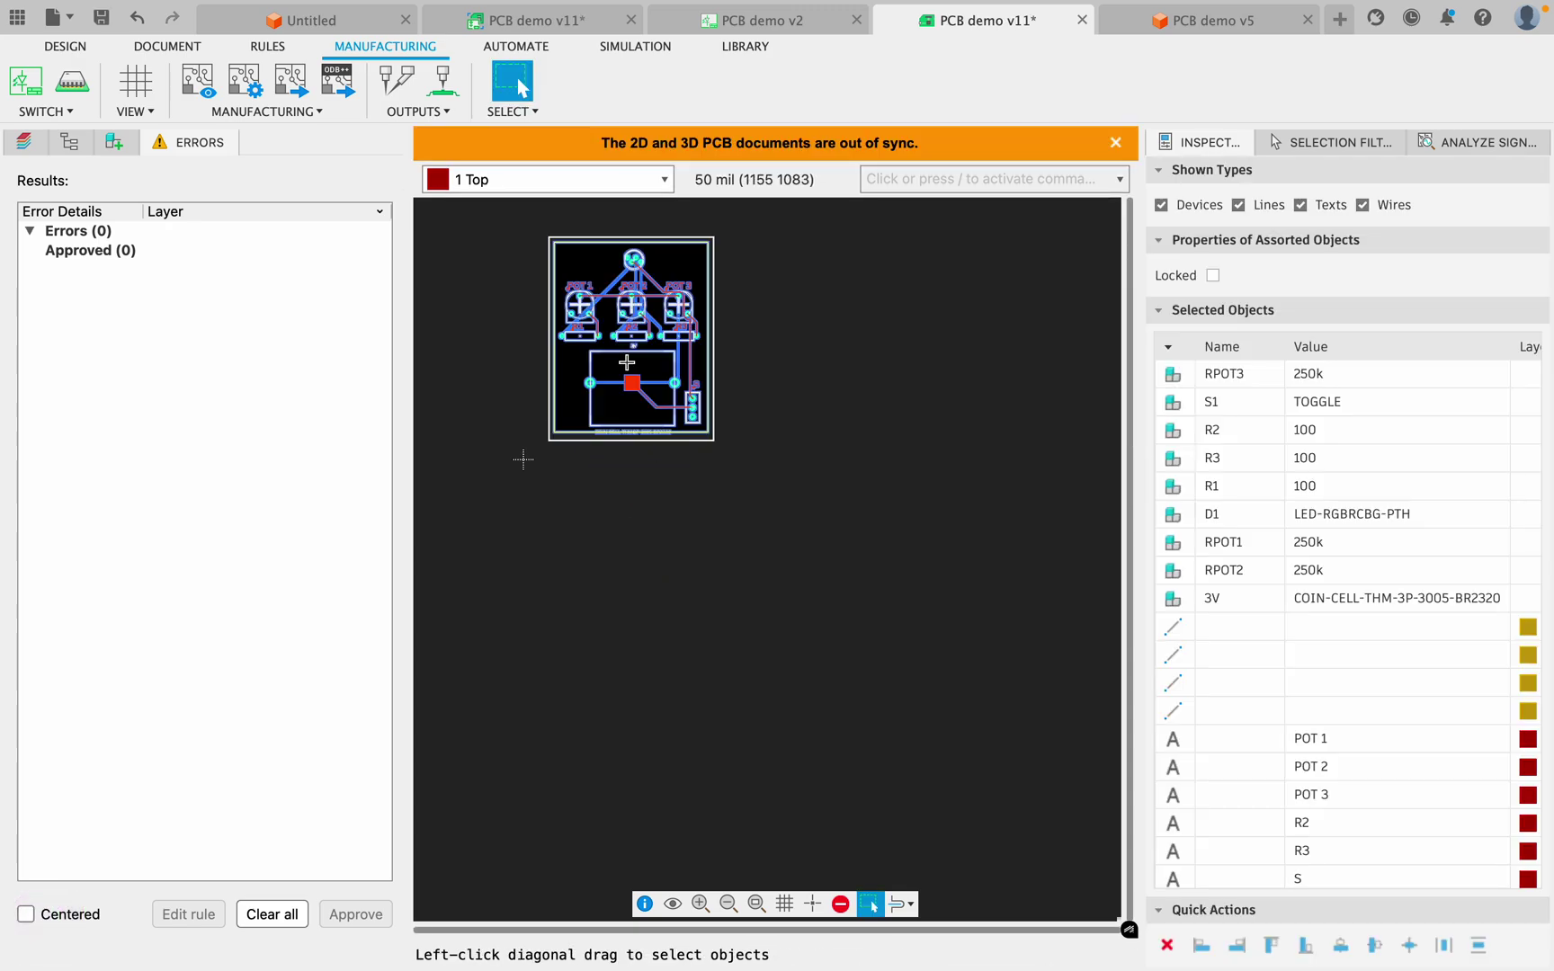
scroll(572, 566, "up", 5)
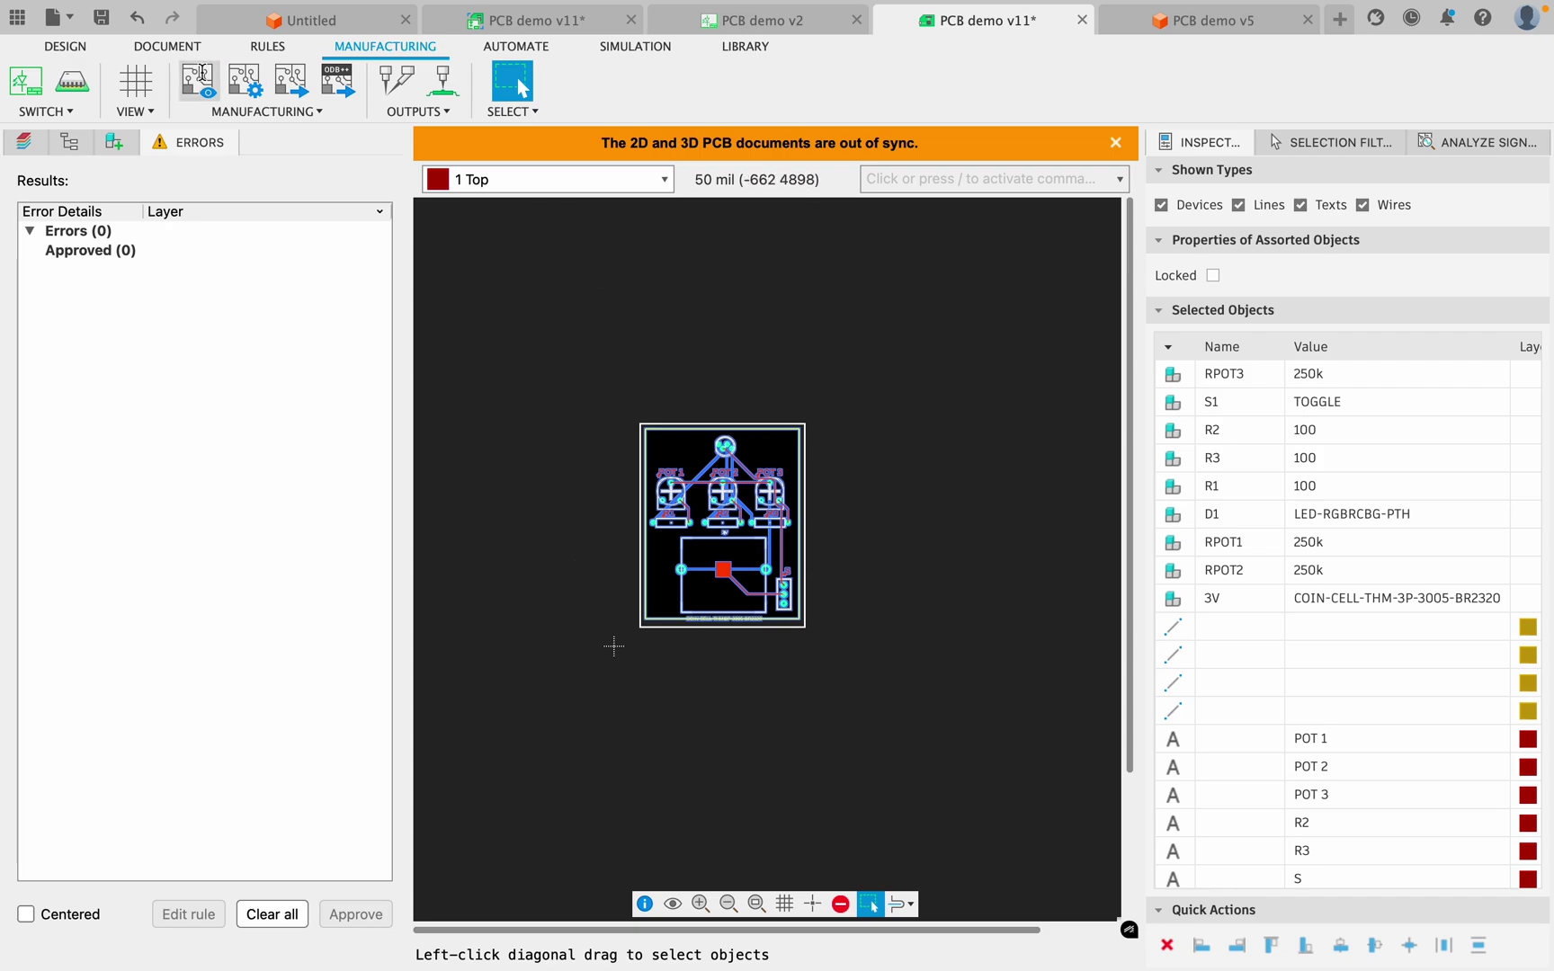
Save the board with the version description User Saved.
left_click(101, 17)
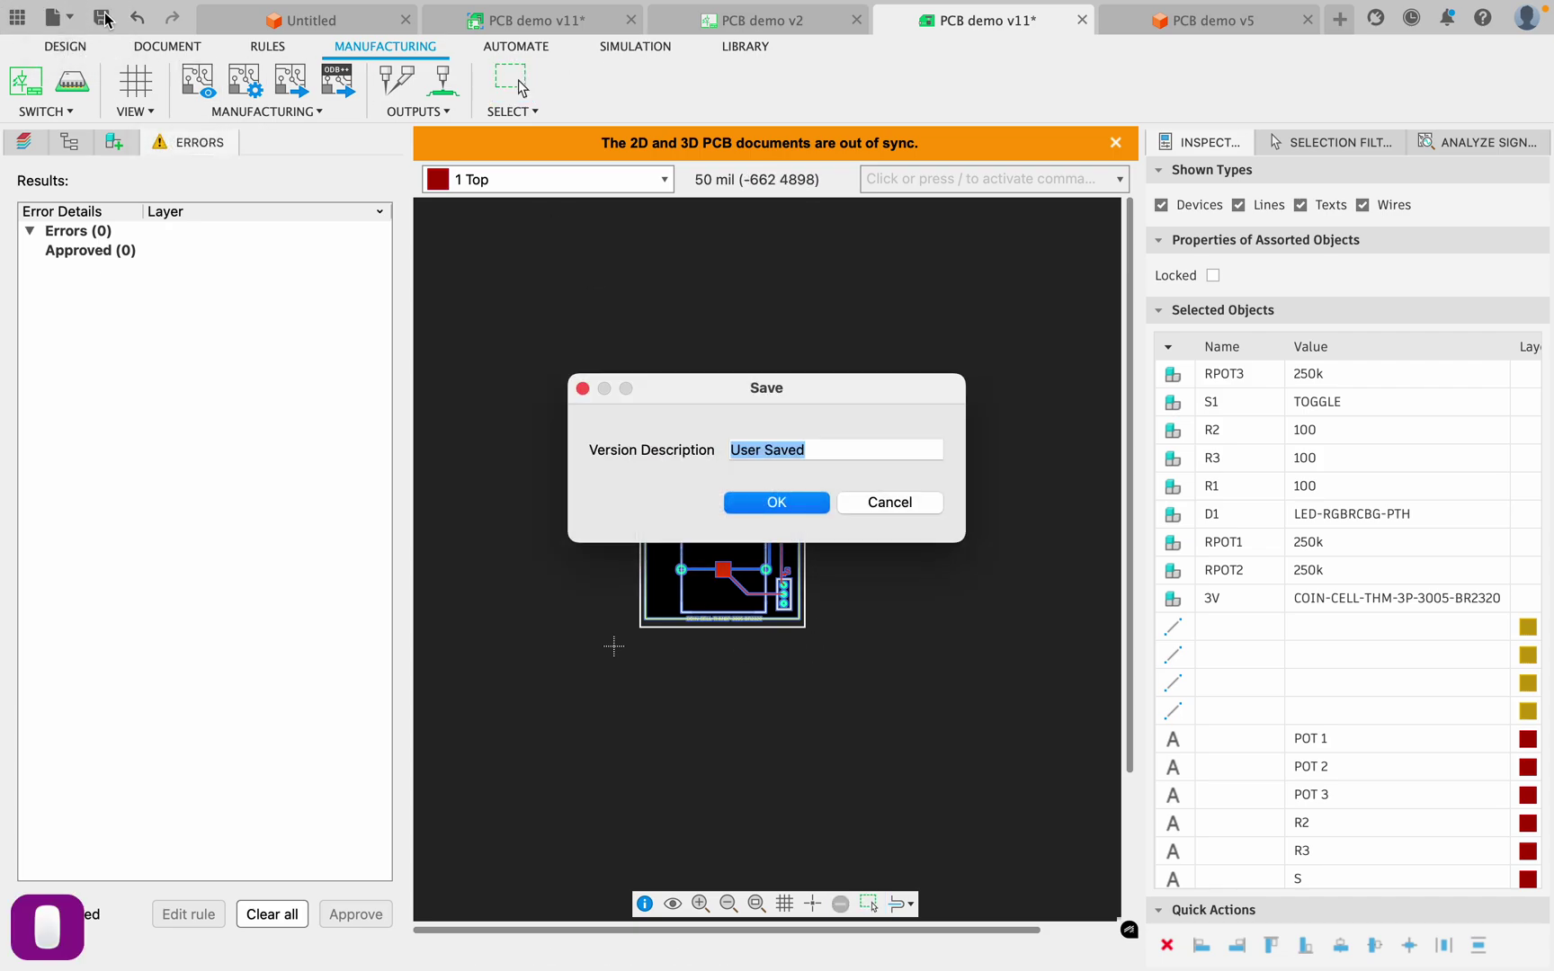
left_click(791, 510)
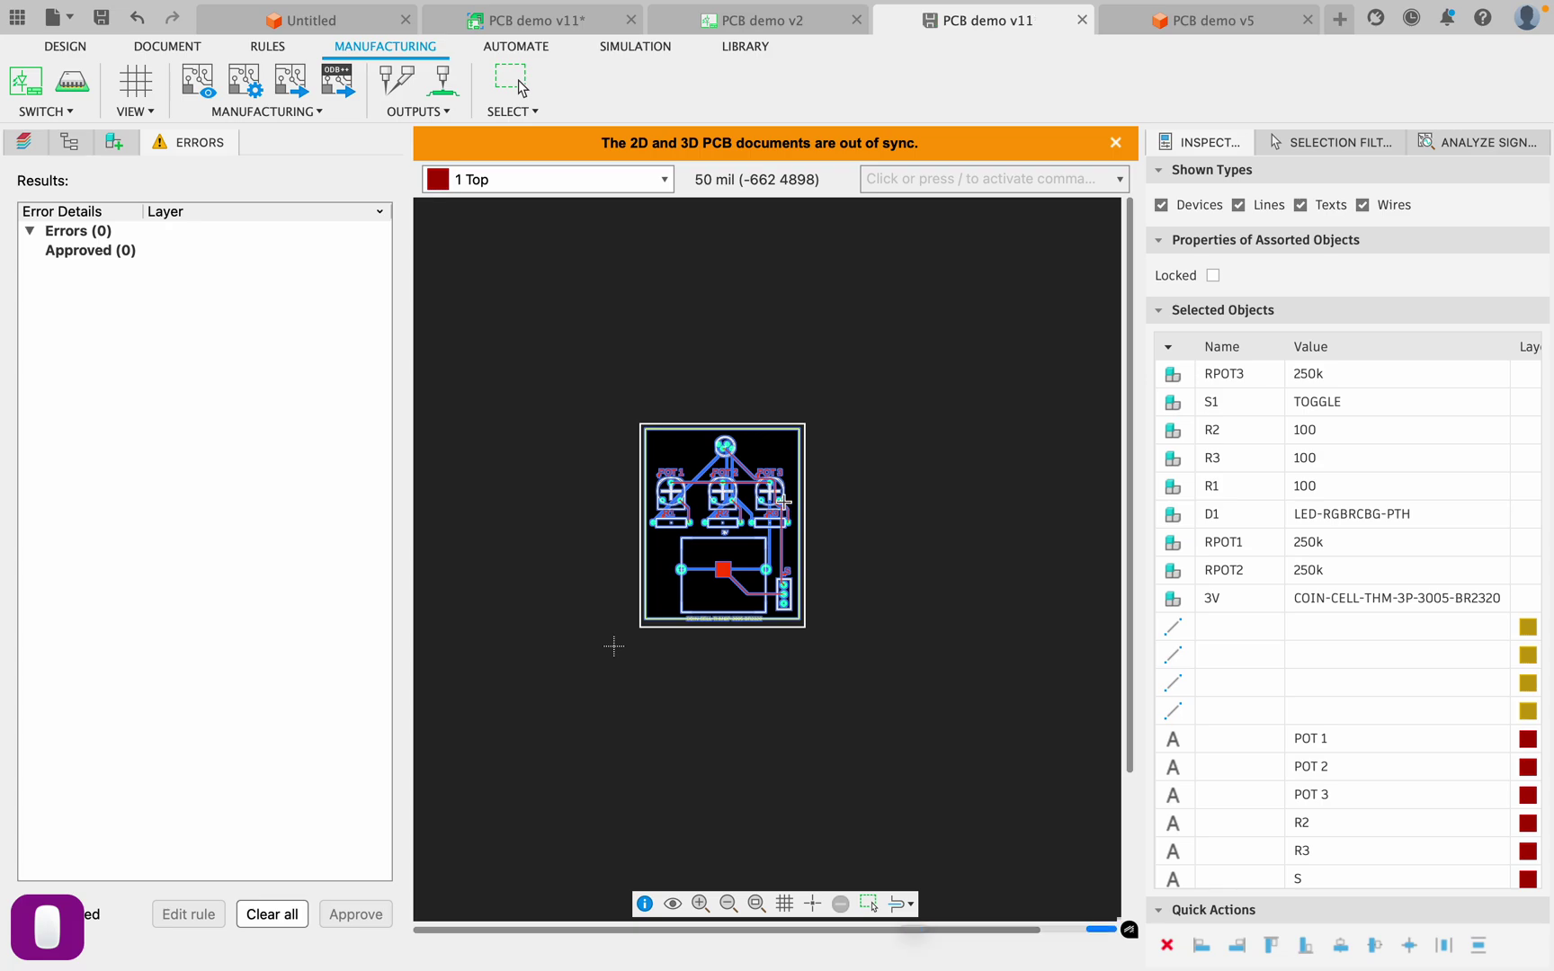
key("g")
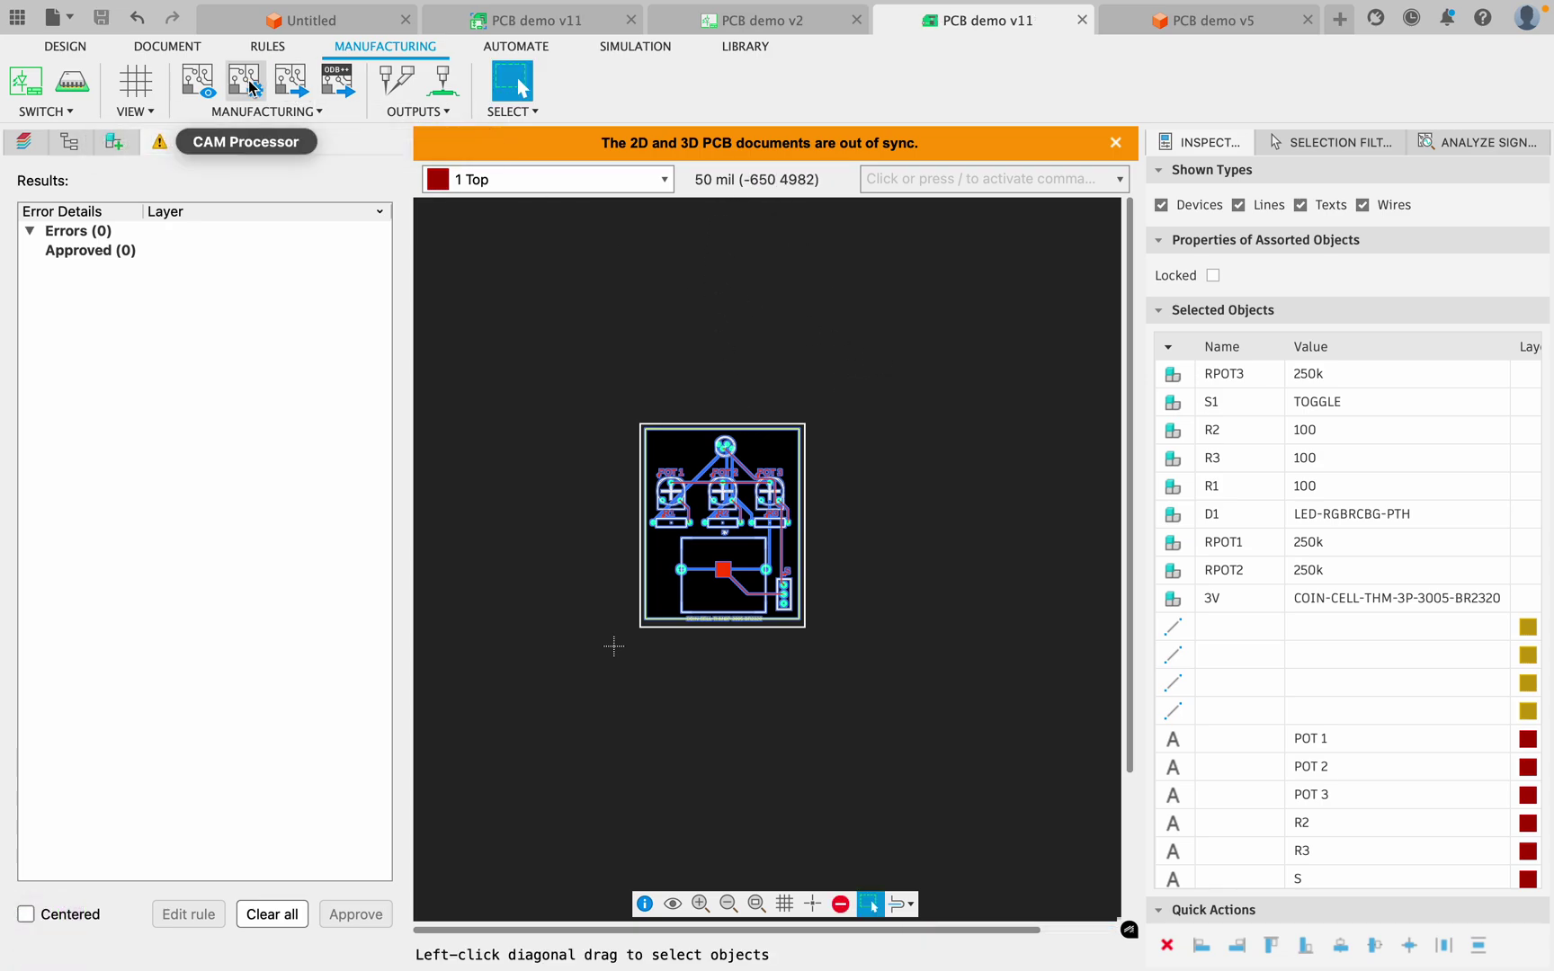
Export the manufacturing files to Downloads as the ZIP archive PCB demo v11_2025-02-02 and unpack it there.
left_click(294, 87)
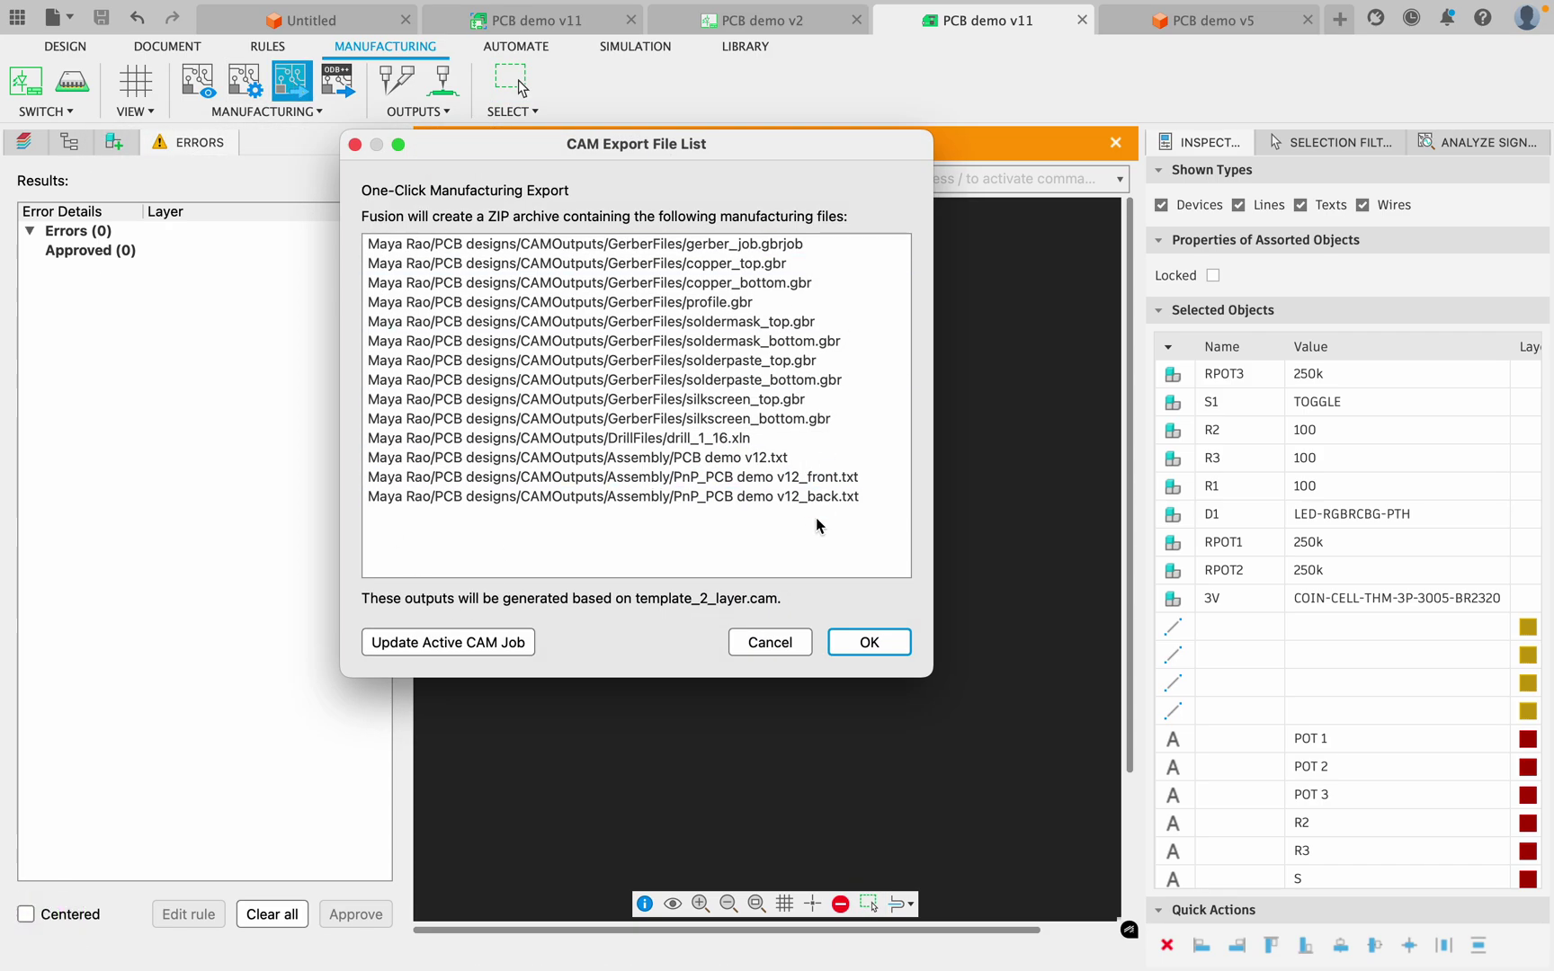
left_click(842, 644)
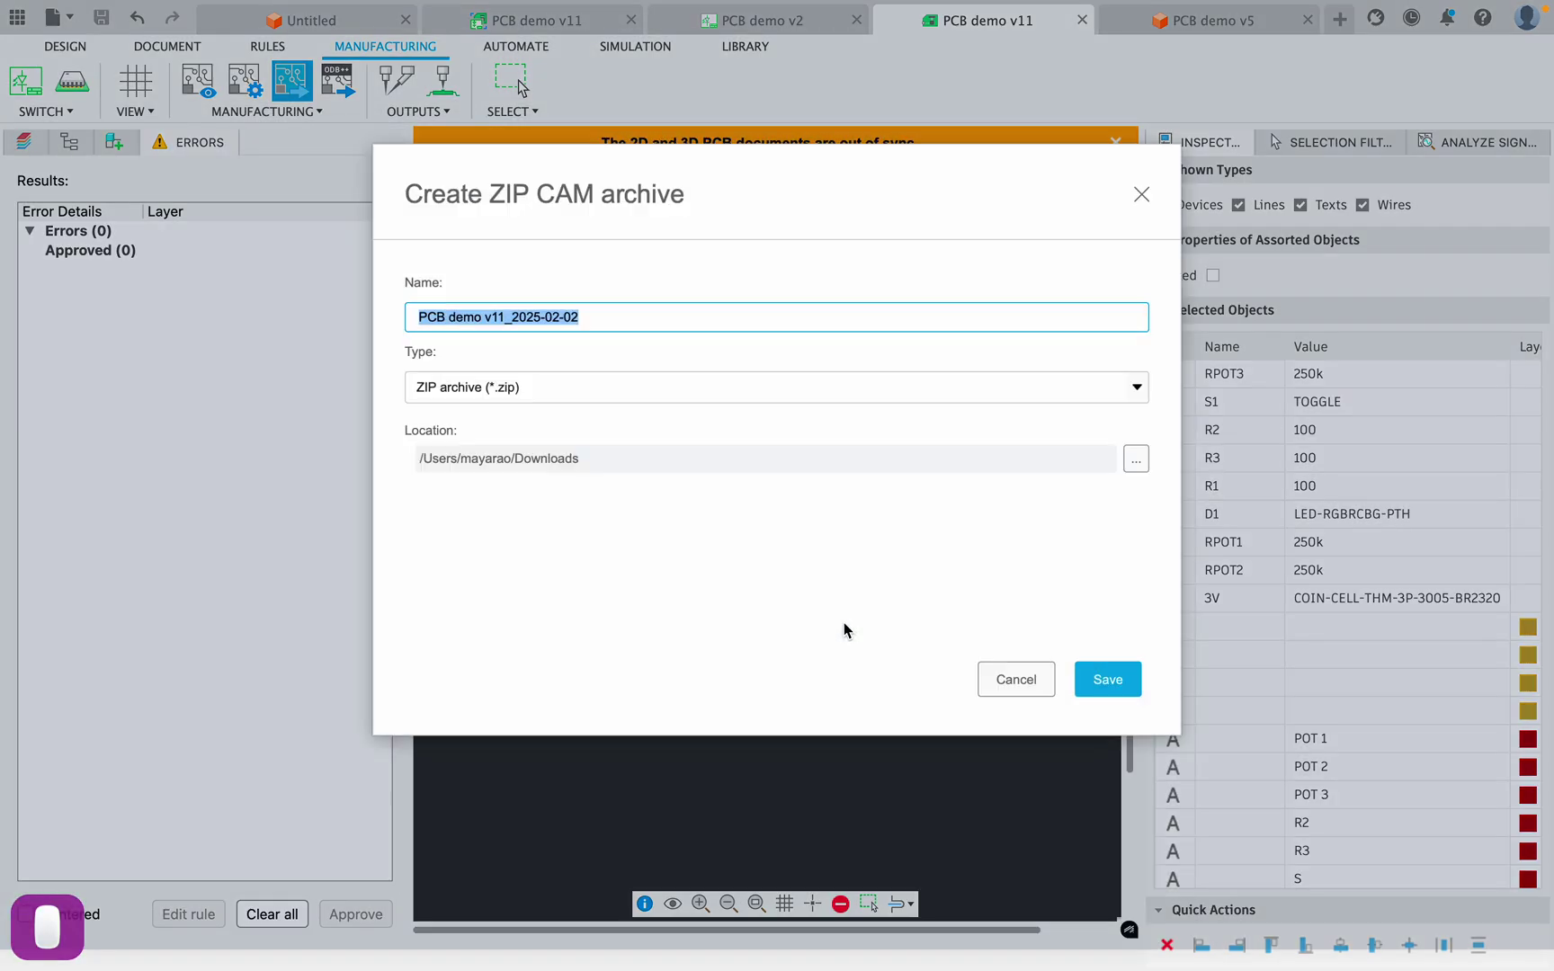
left_click(1103, 680)
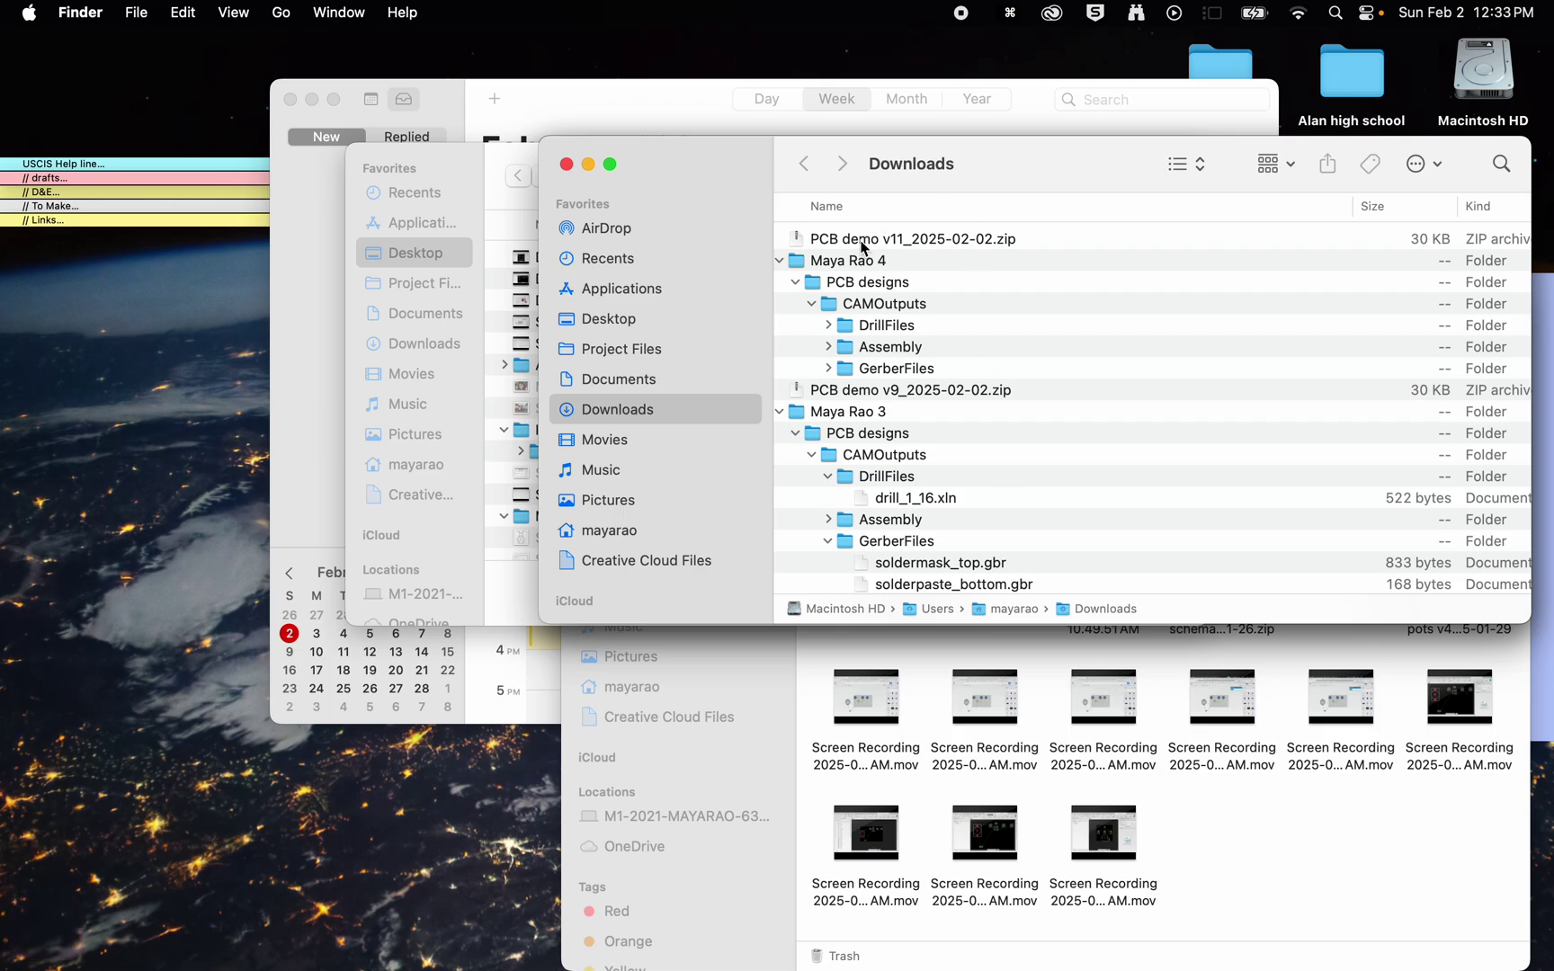
double_click(861, 239)
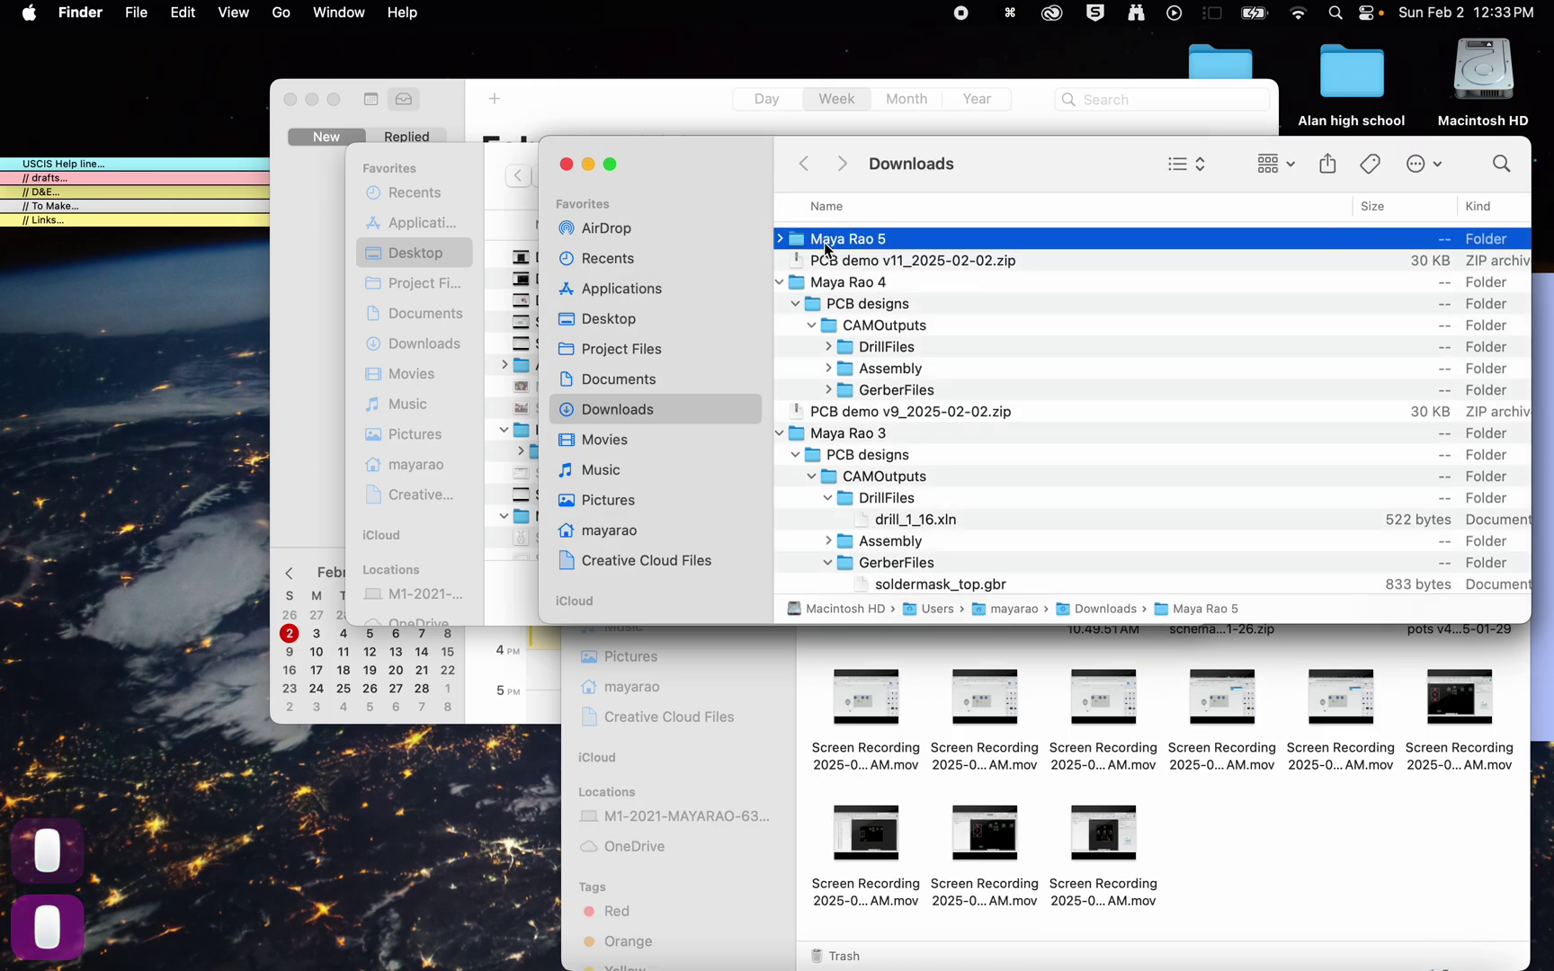
left_click(778, 239)
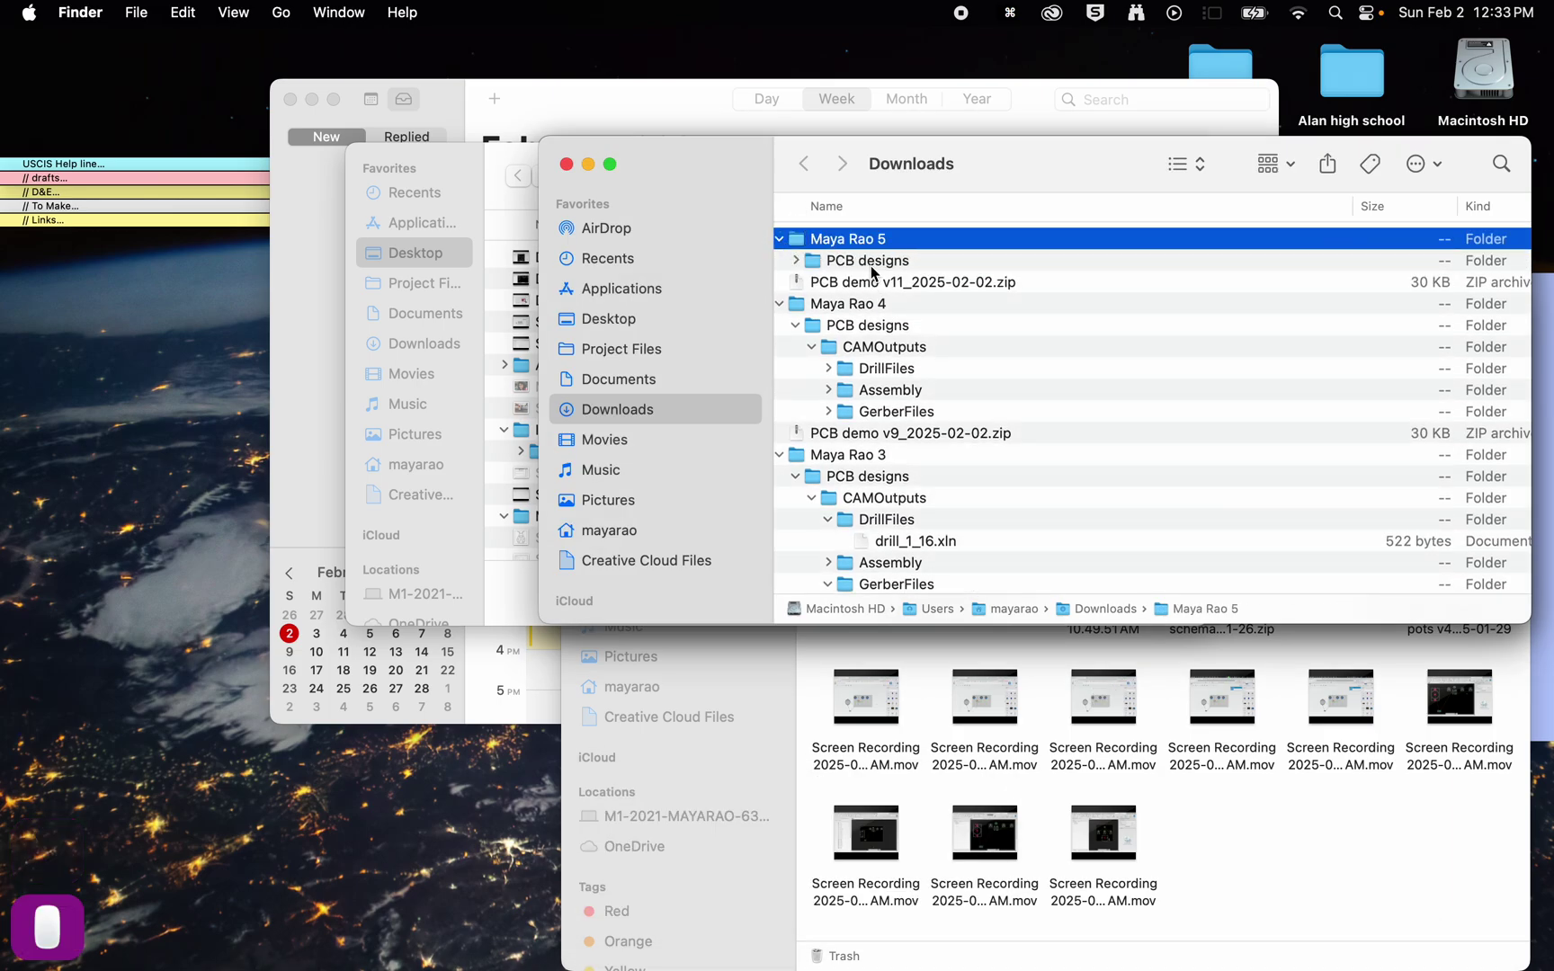
Switch to Carbide Copper in the browser, set the job type to Top Side Only, and continue to the copper layer setup.
key("ctrl+Right")
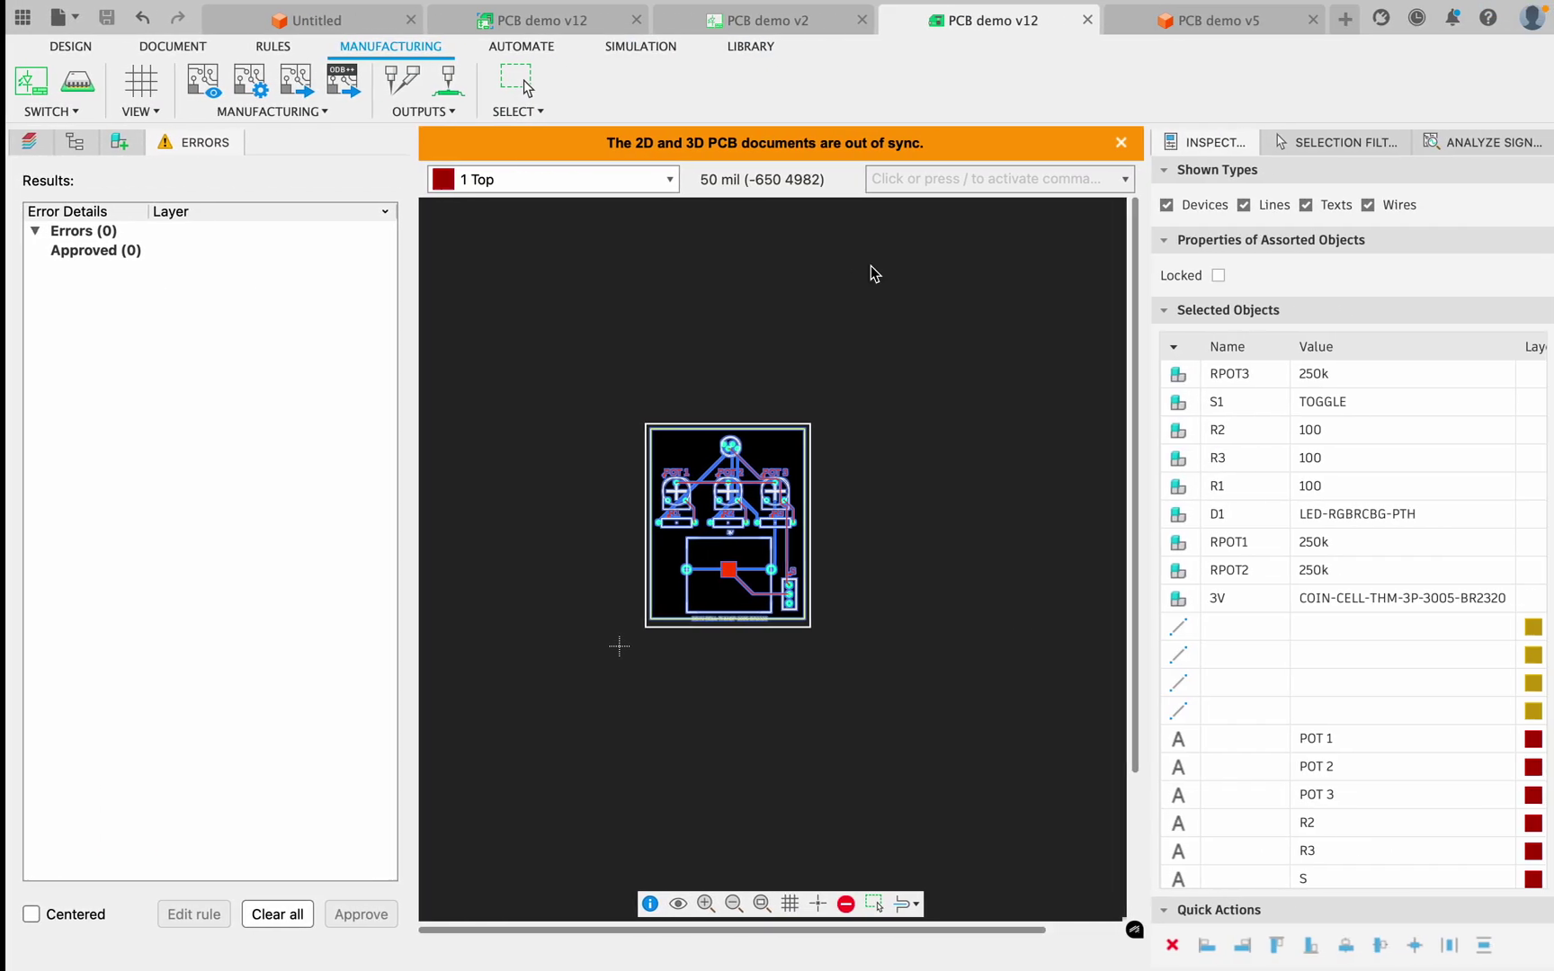
key("ctrl+Right")
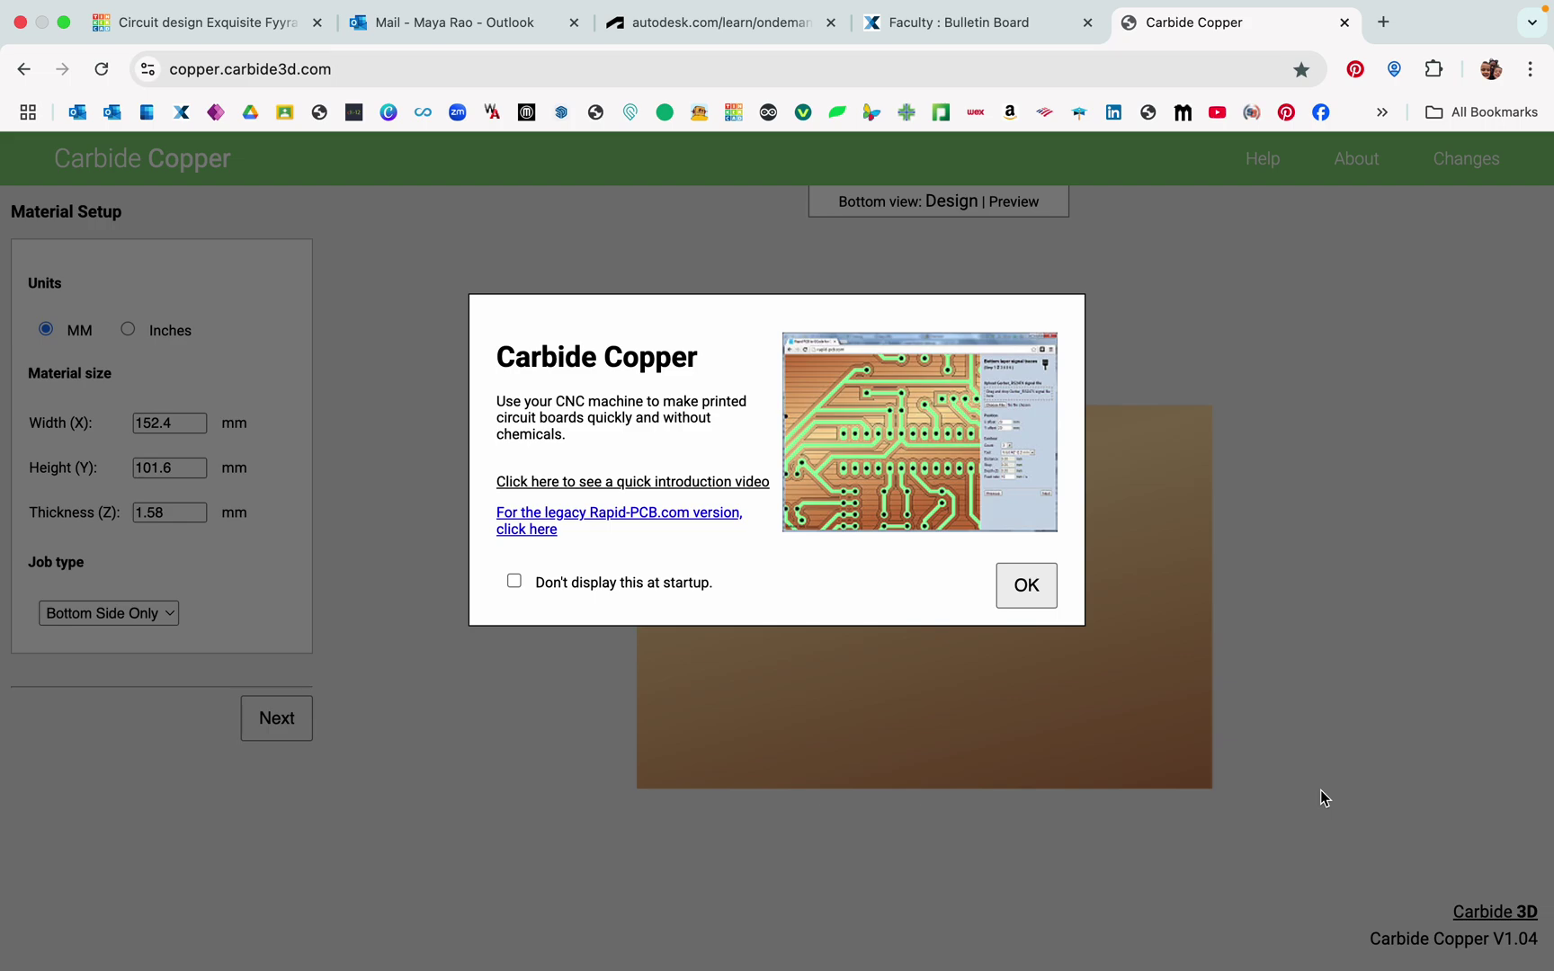
left_click(1021, 597)
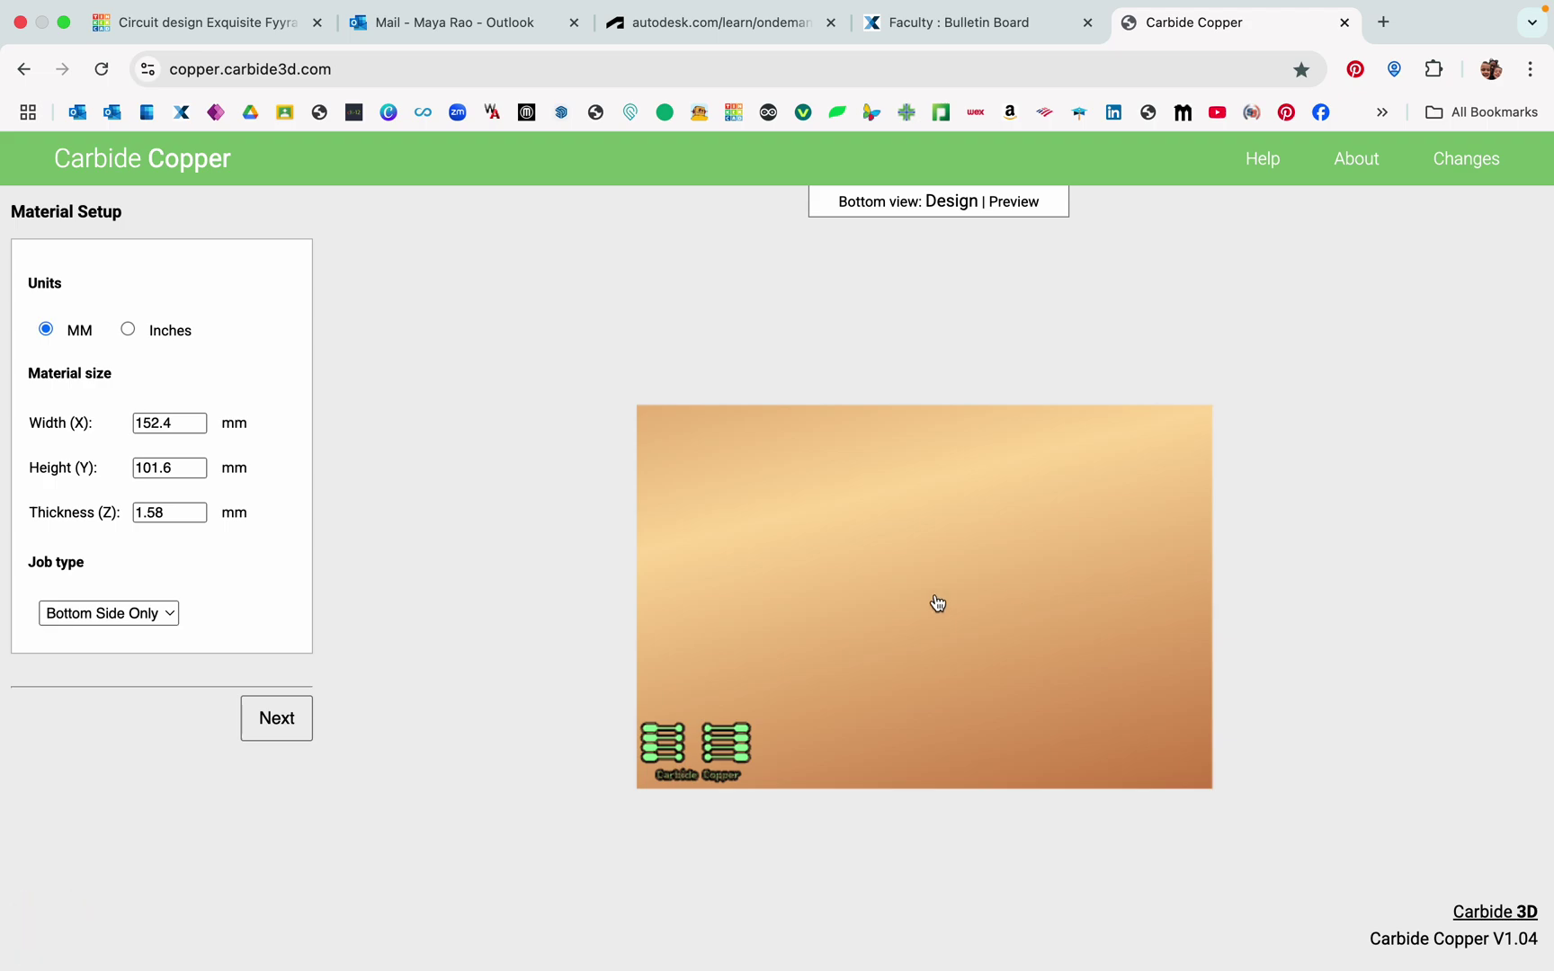
left_click(155, 620)
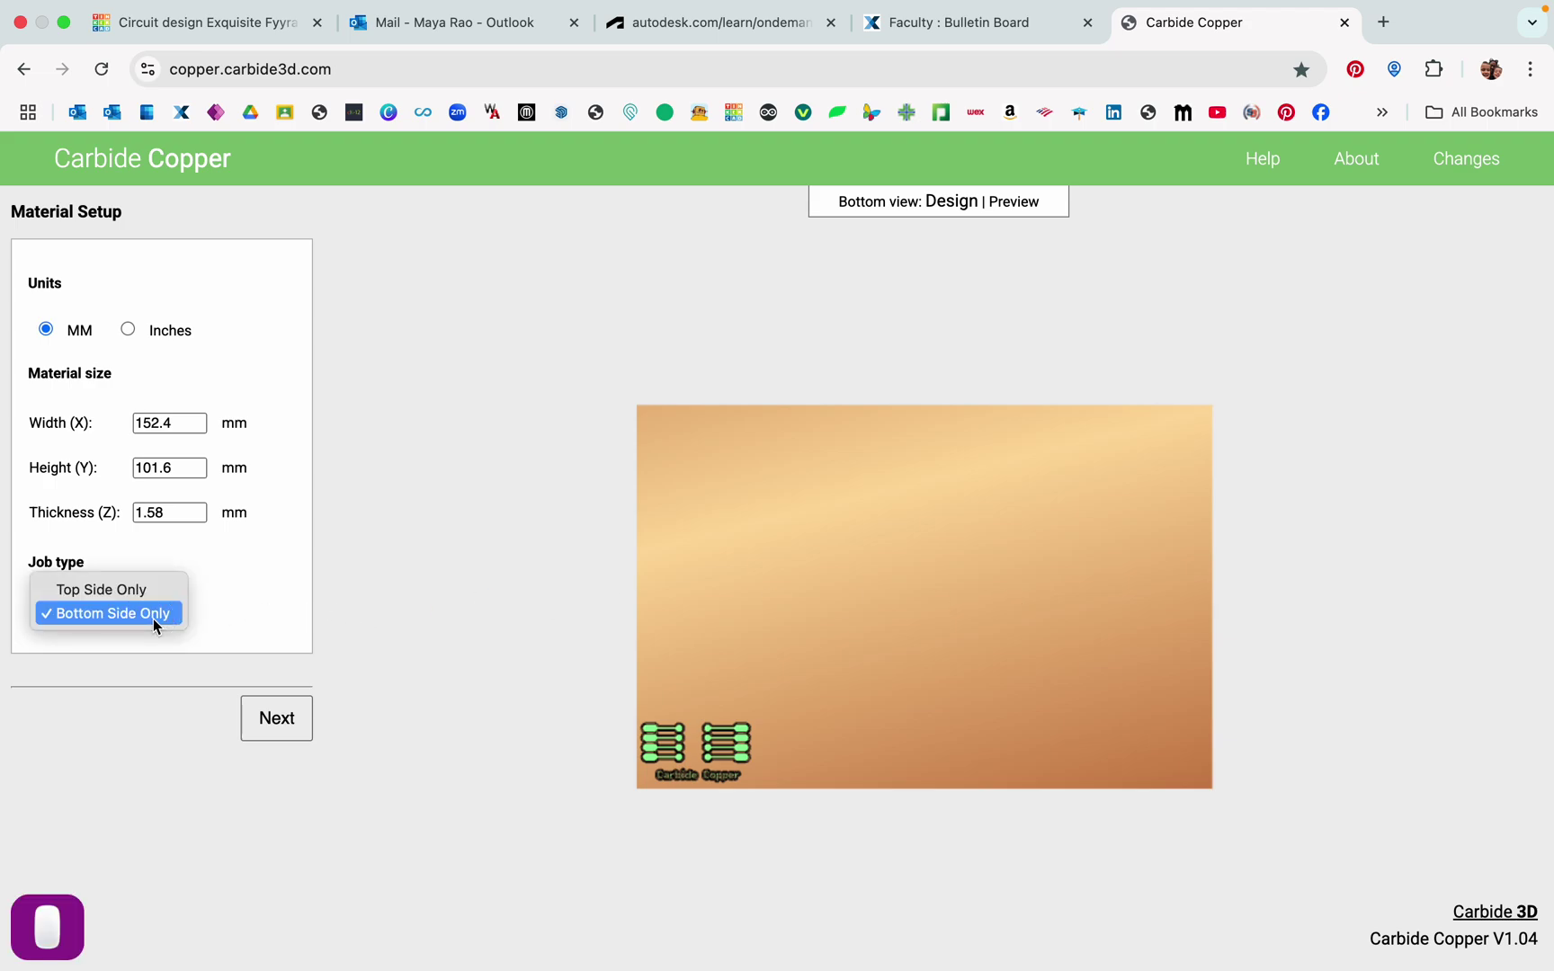
left_click(135, 592)
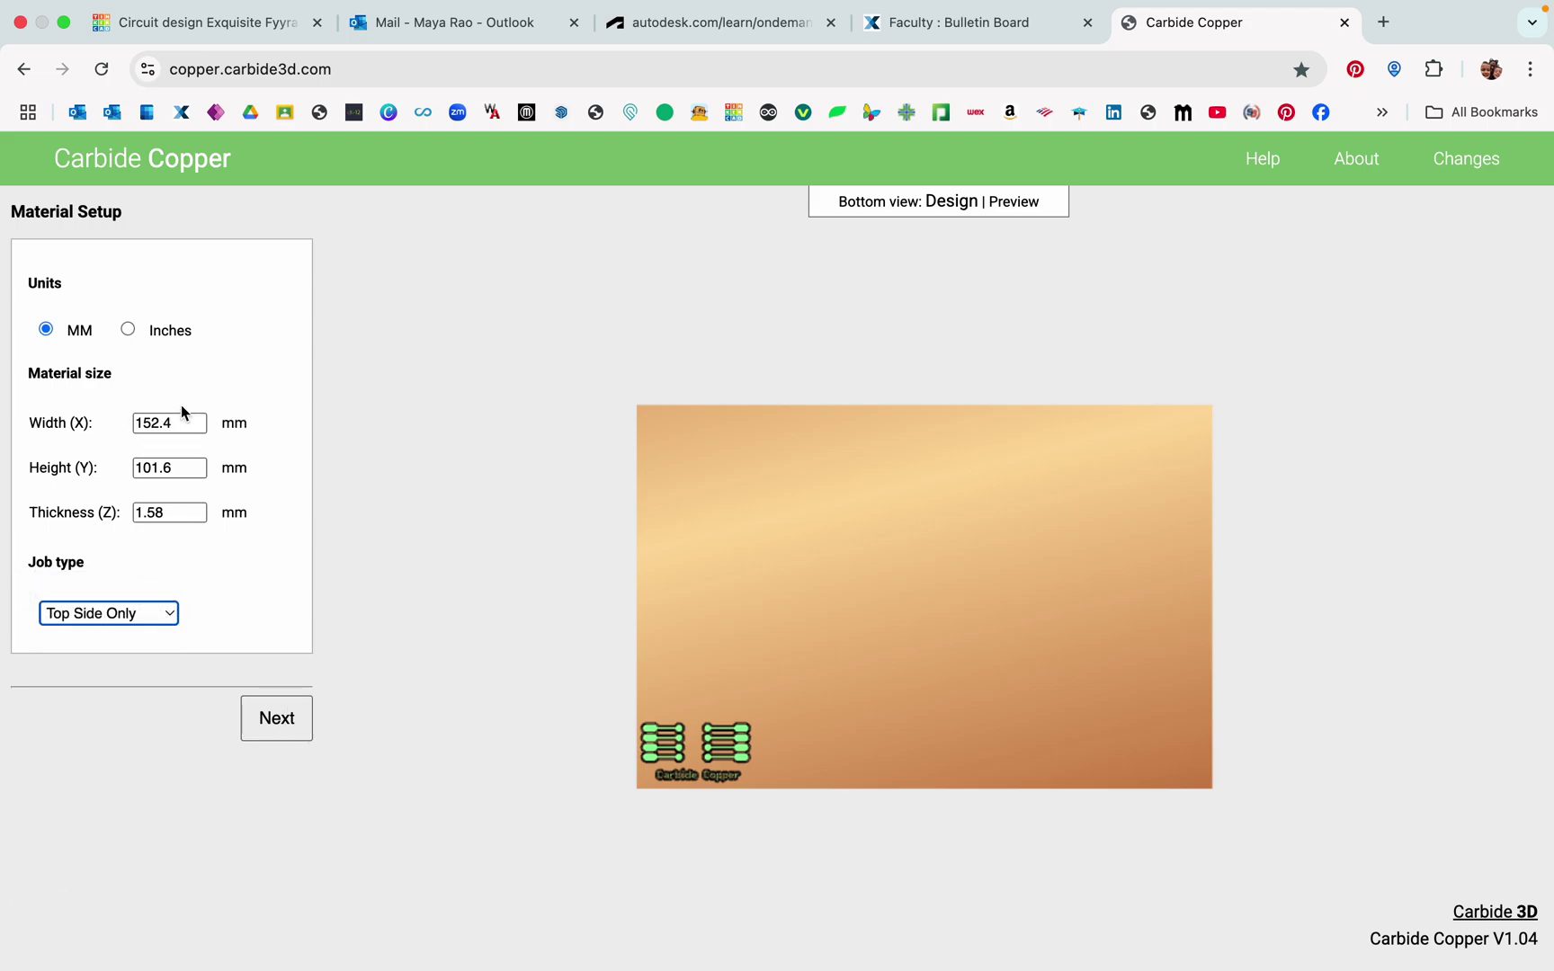
left_click(278, 720)
Load copper_top.gbr from the GerberFiles folder of the newest export in Downloads as the copper layer's signal file.
left_click(85, 393)
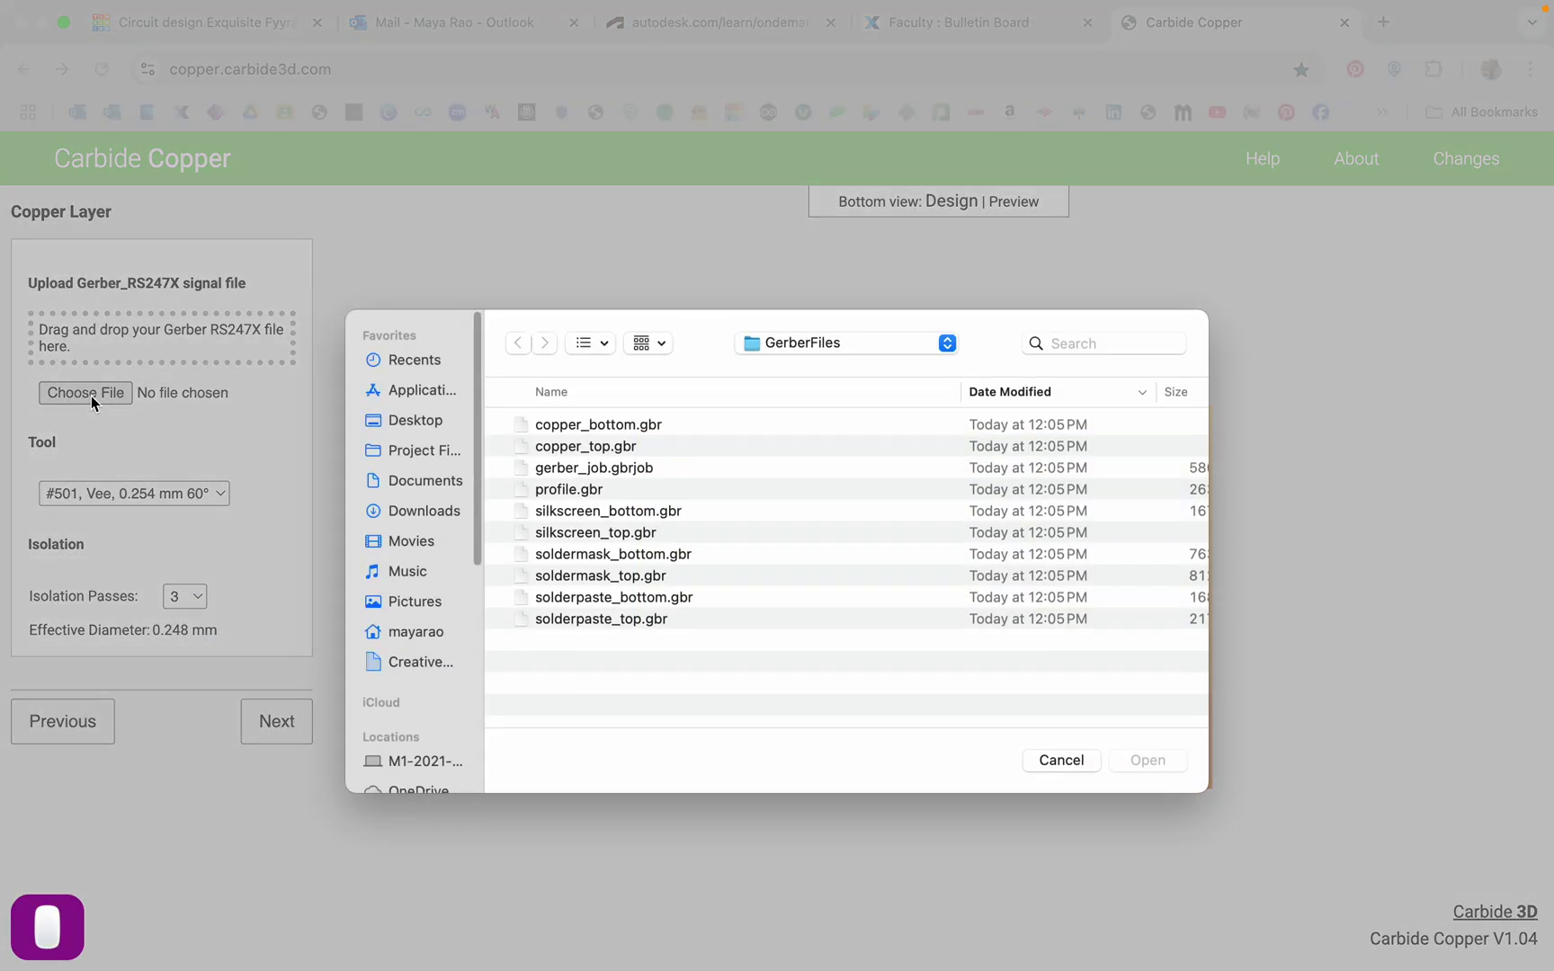
left_click(781, 348)
left_click(803, 438)
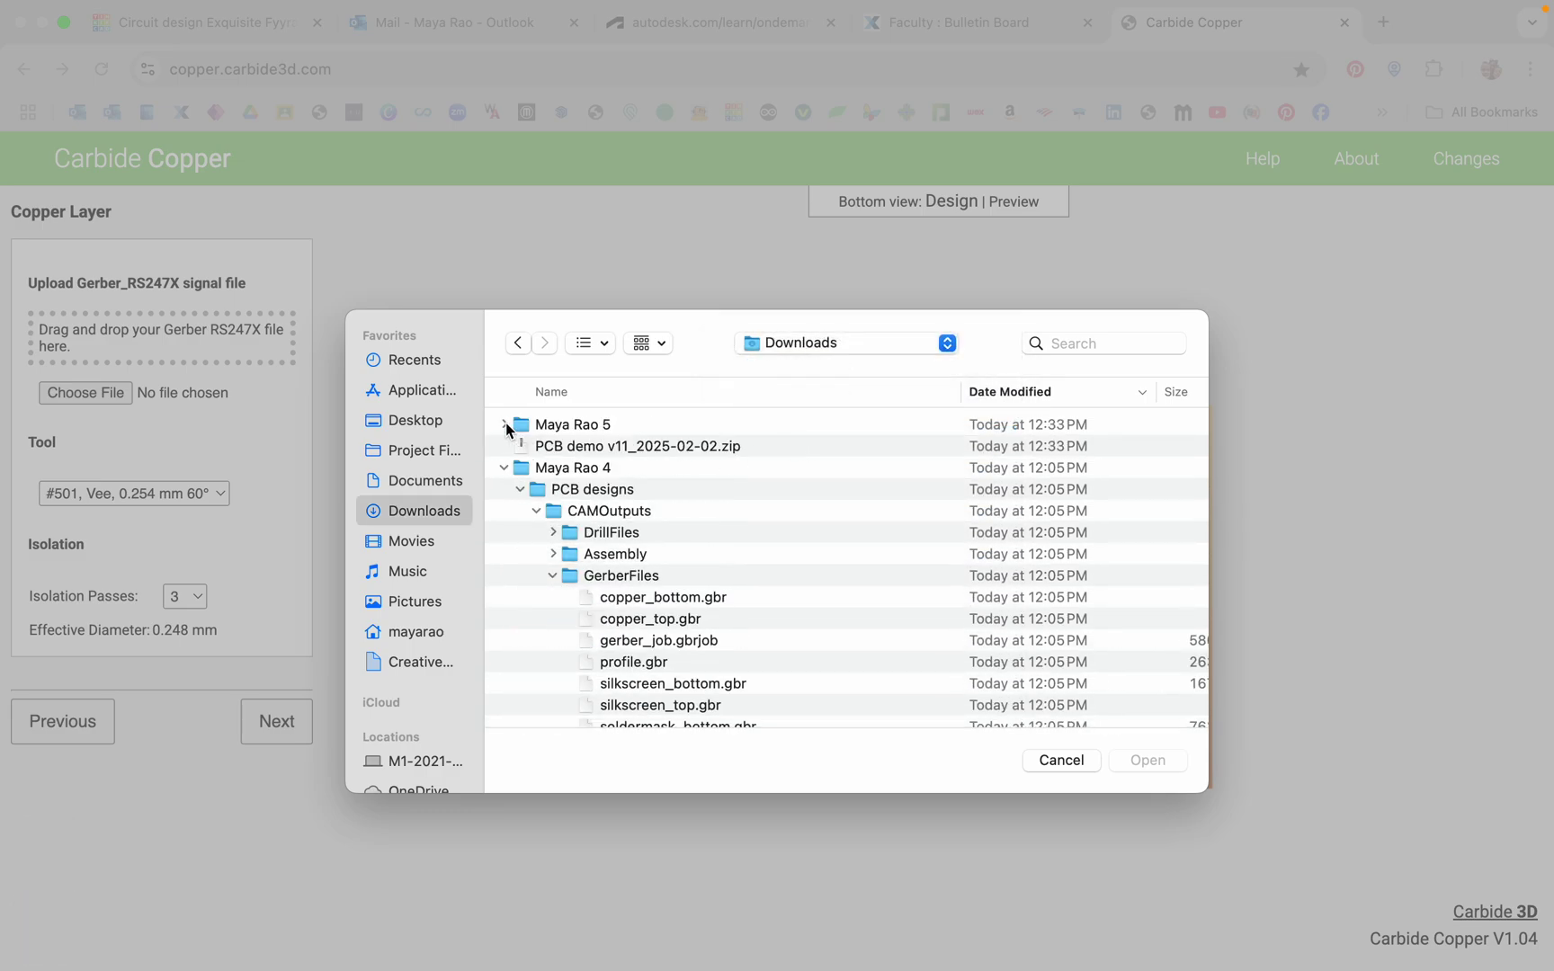
left_click(506, 426)
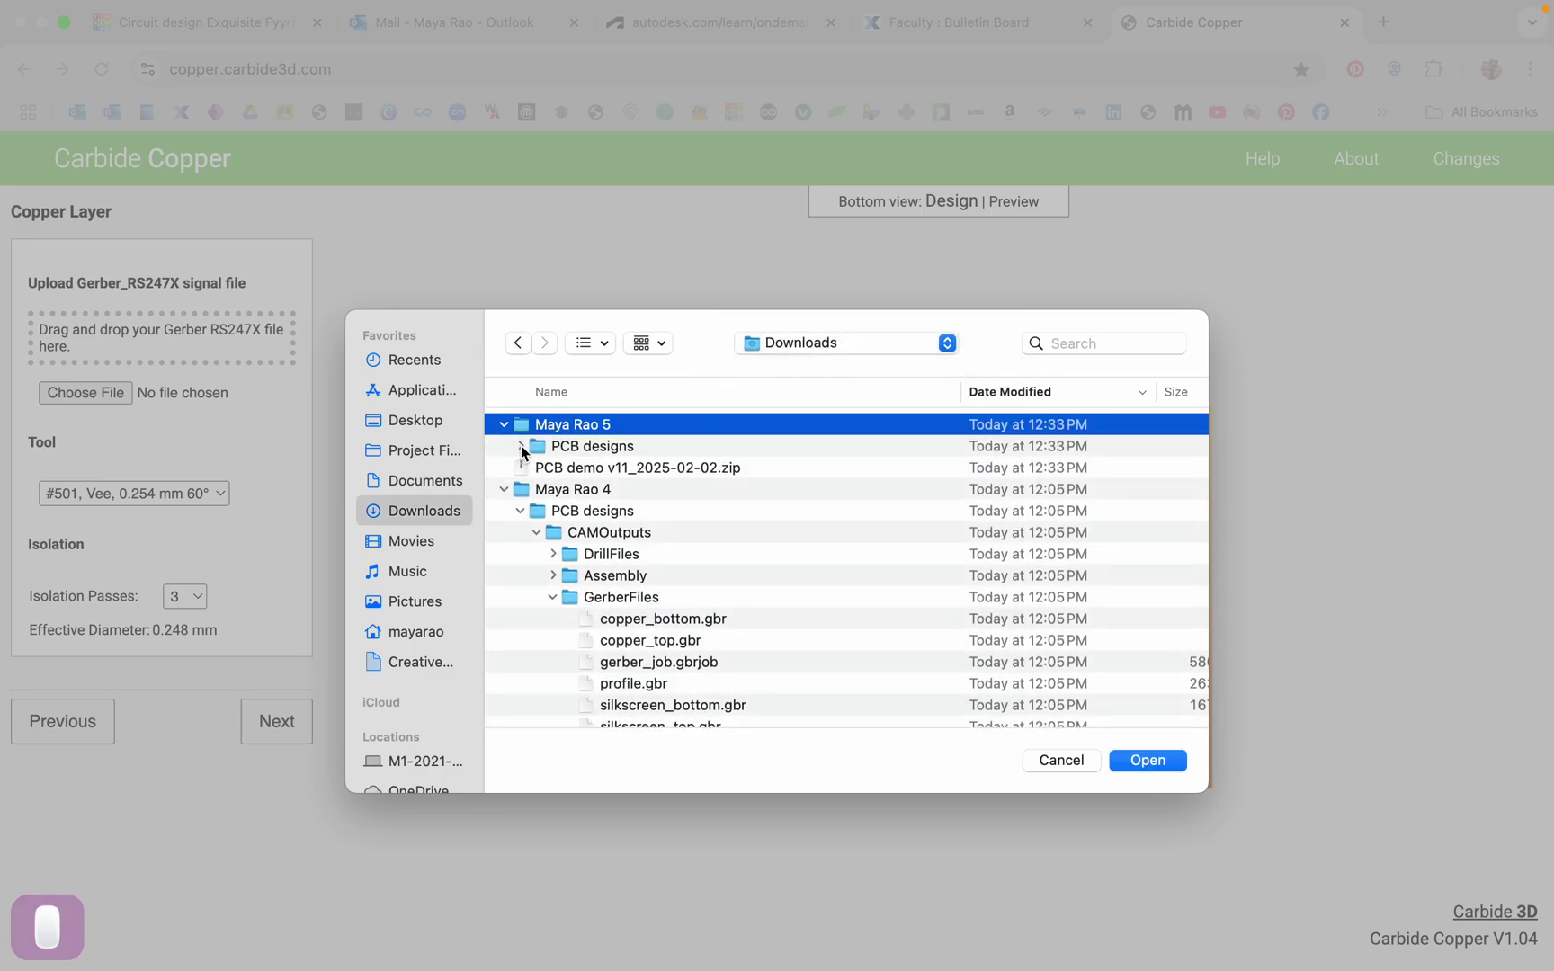
left_click(521, 447)
left_click(504, 509)
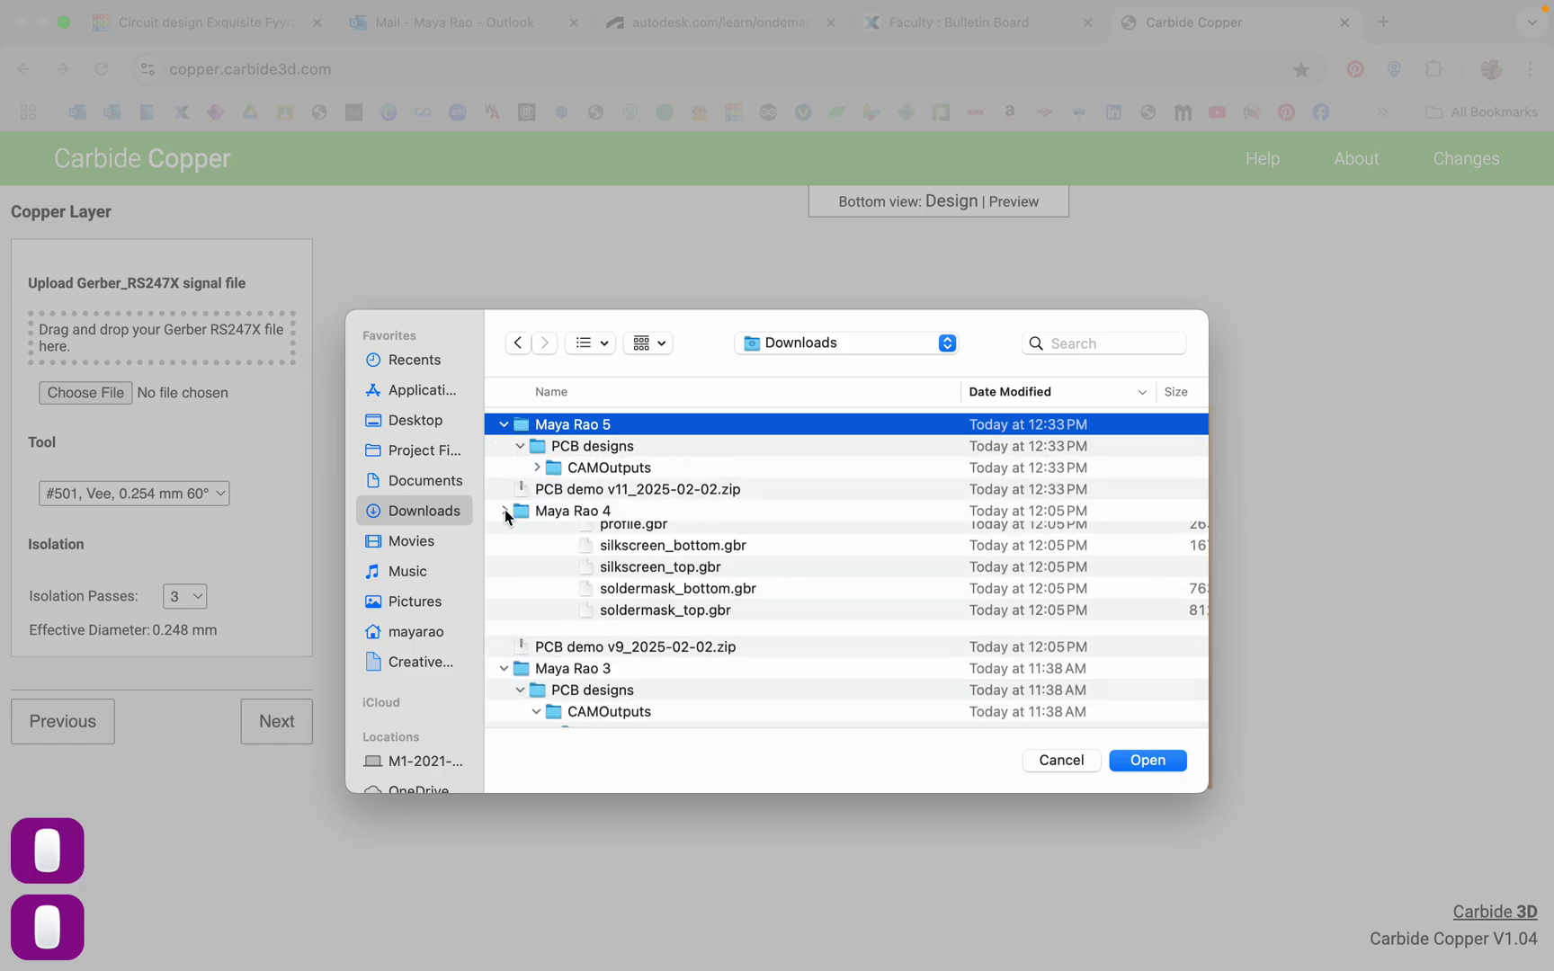
left_click(504, 555)
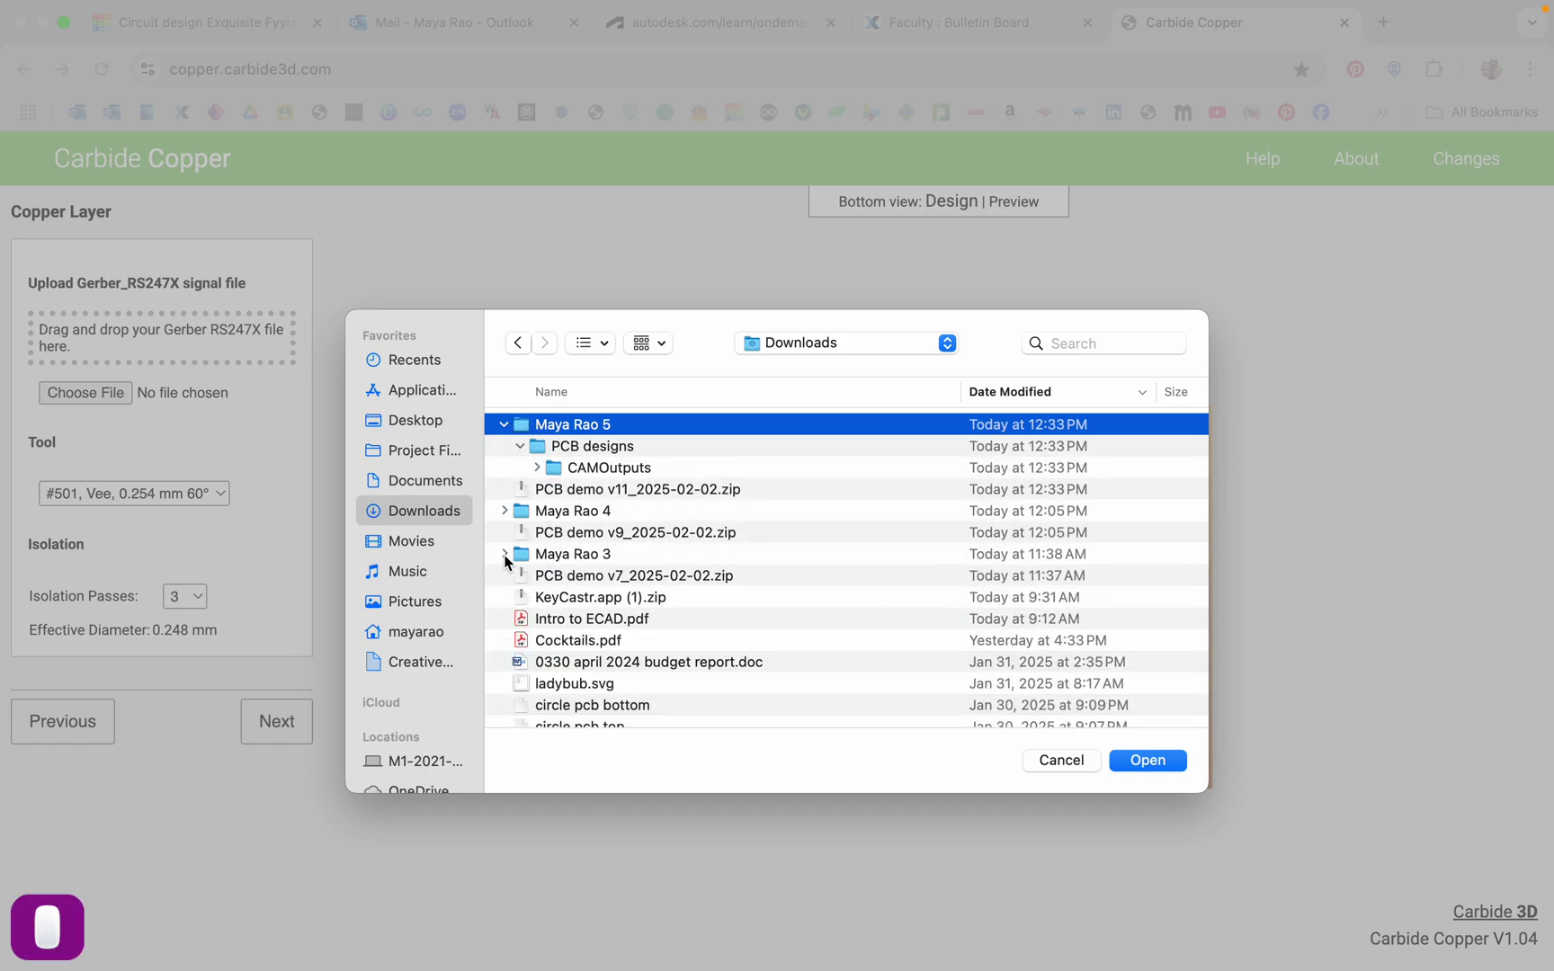
left_click(537, 468)
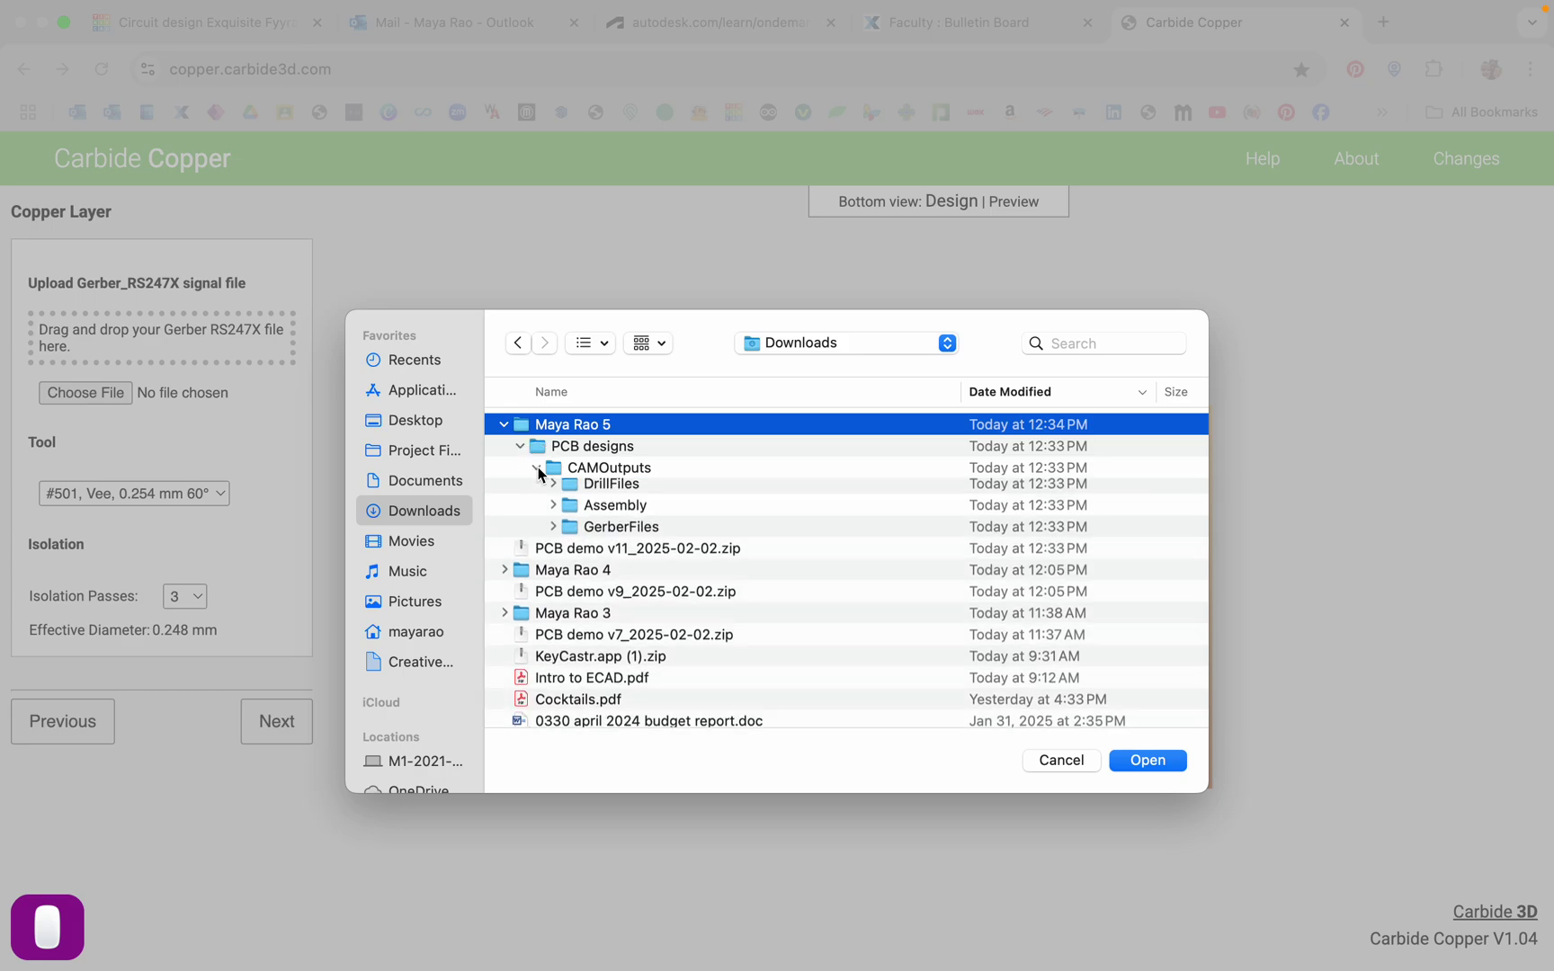
left_click(554, 532)
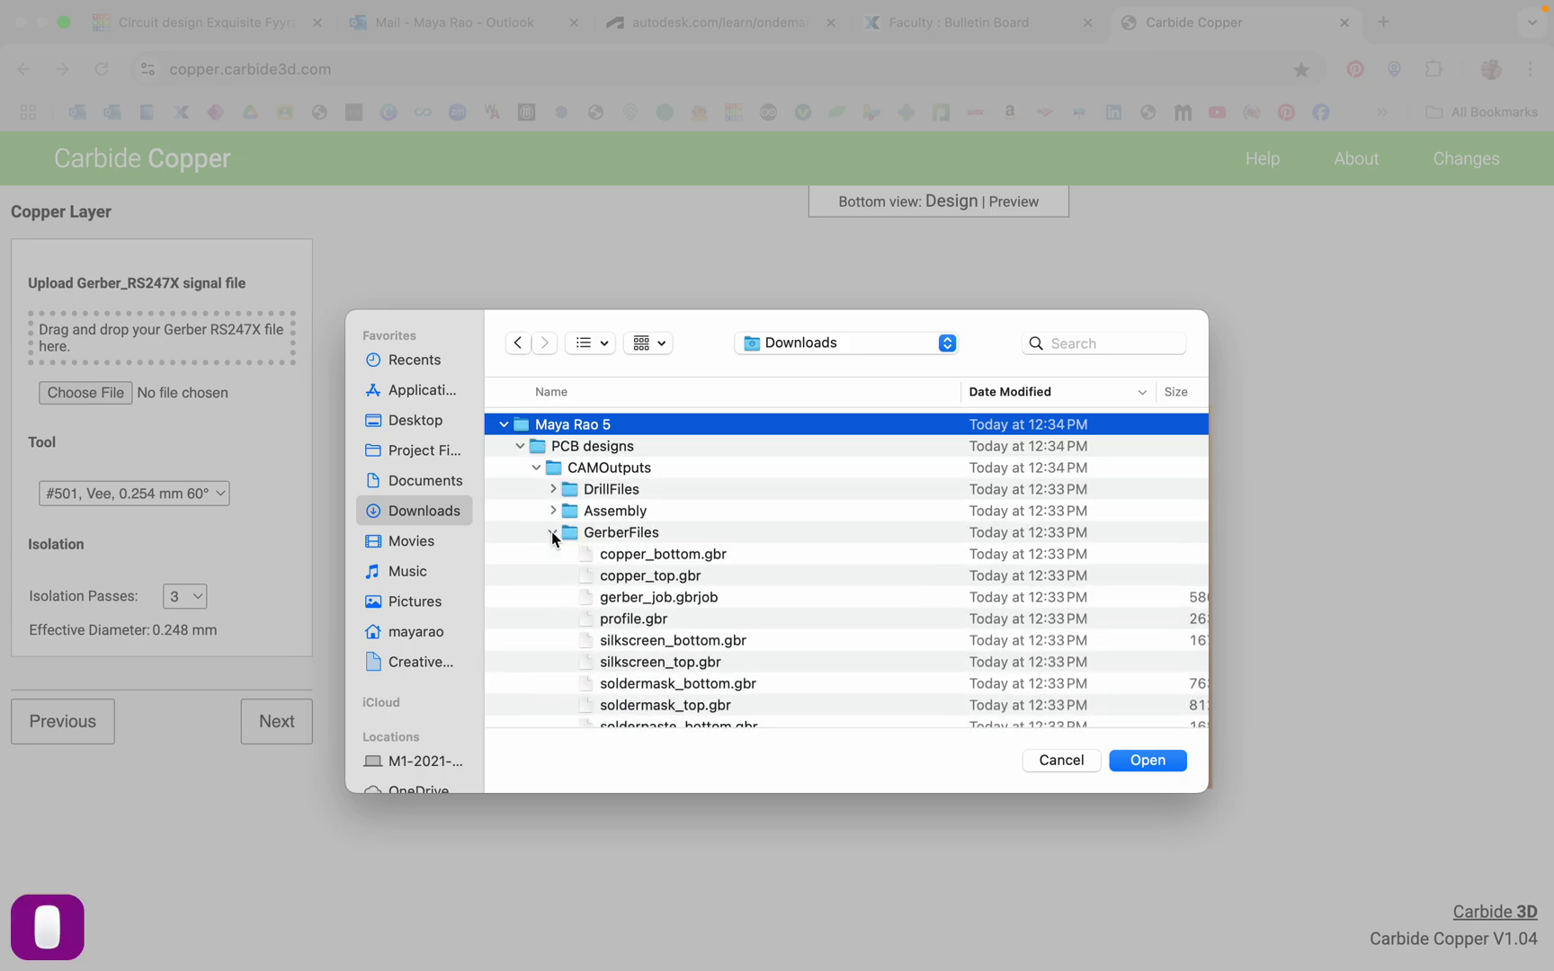
scroll(555, 538, "down", 2)
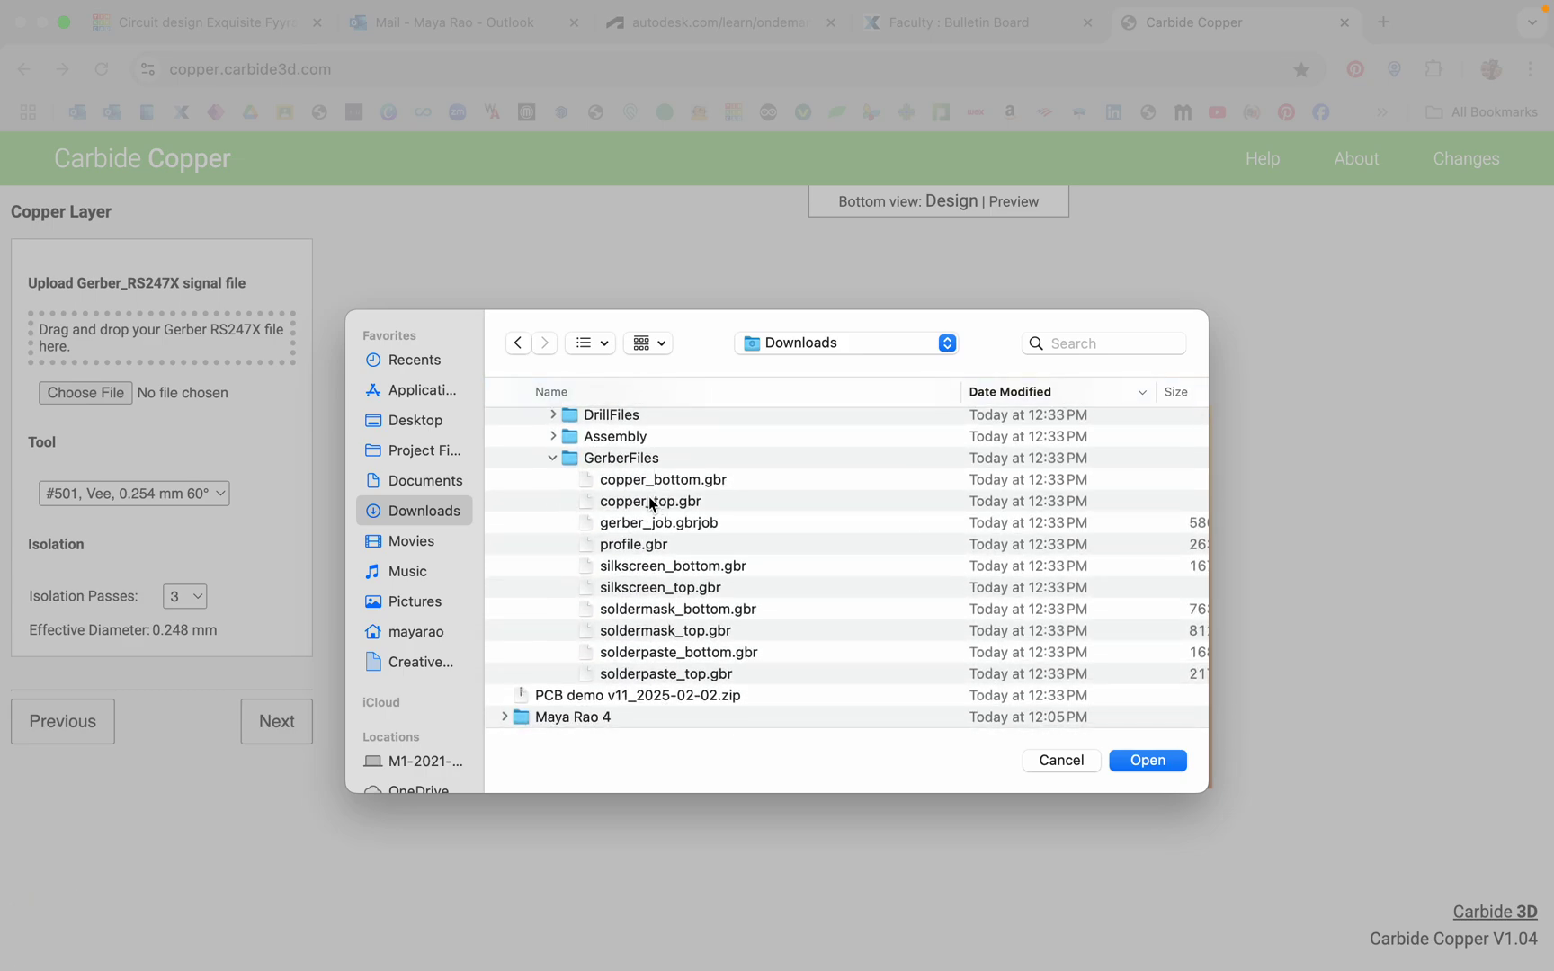
left_click(651, 506)
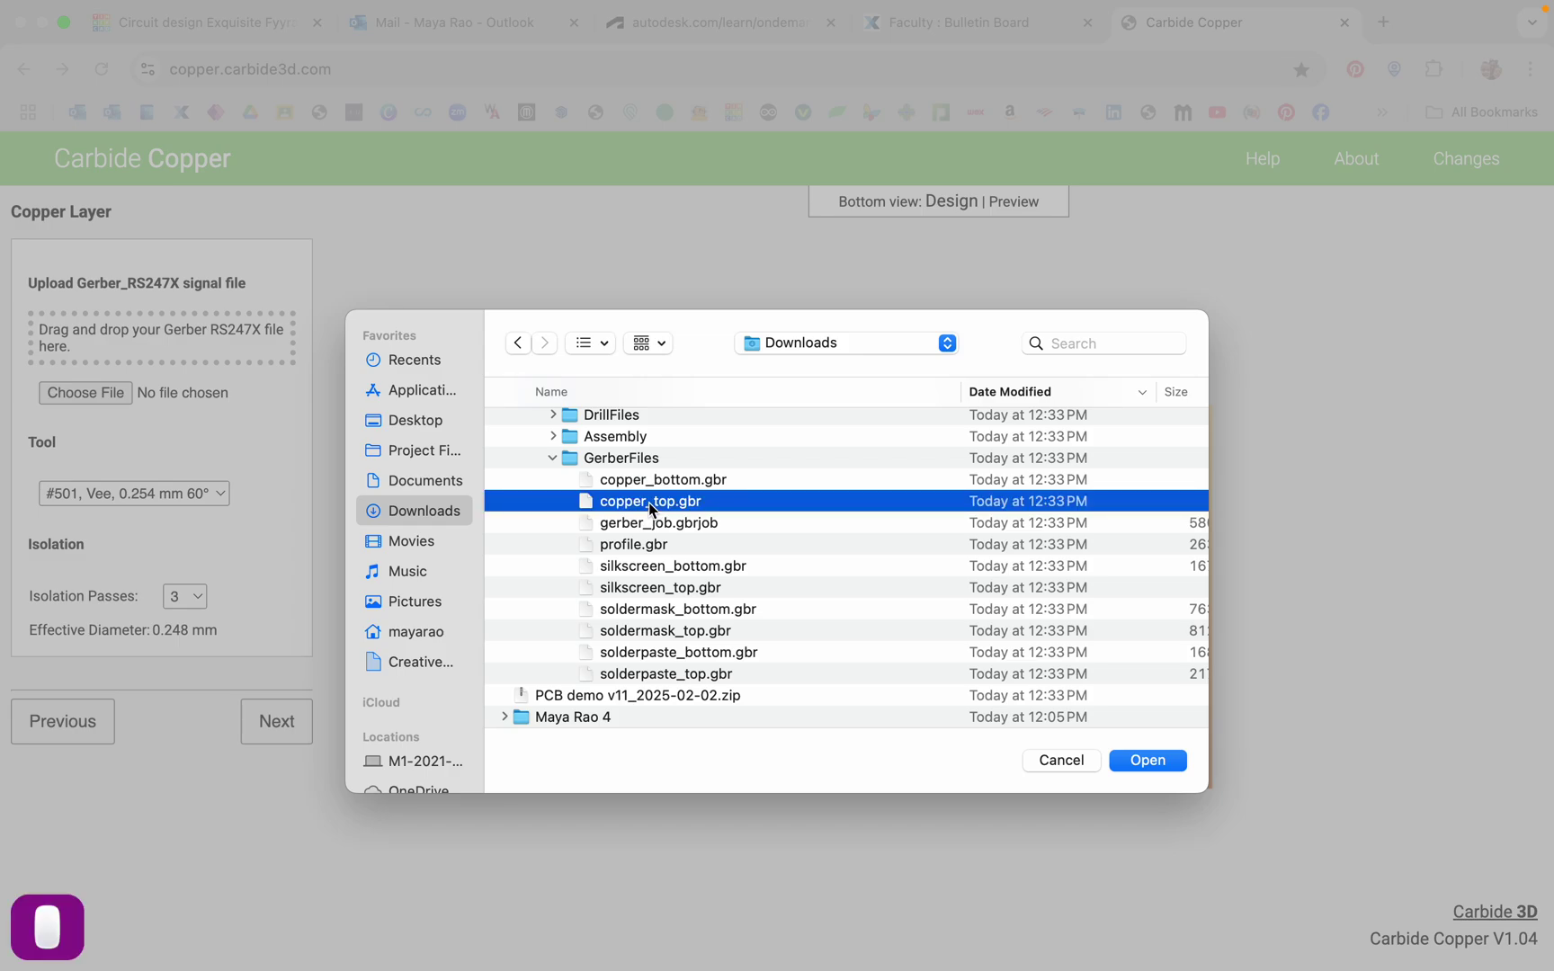
left_click(1154, 764)
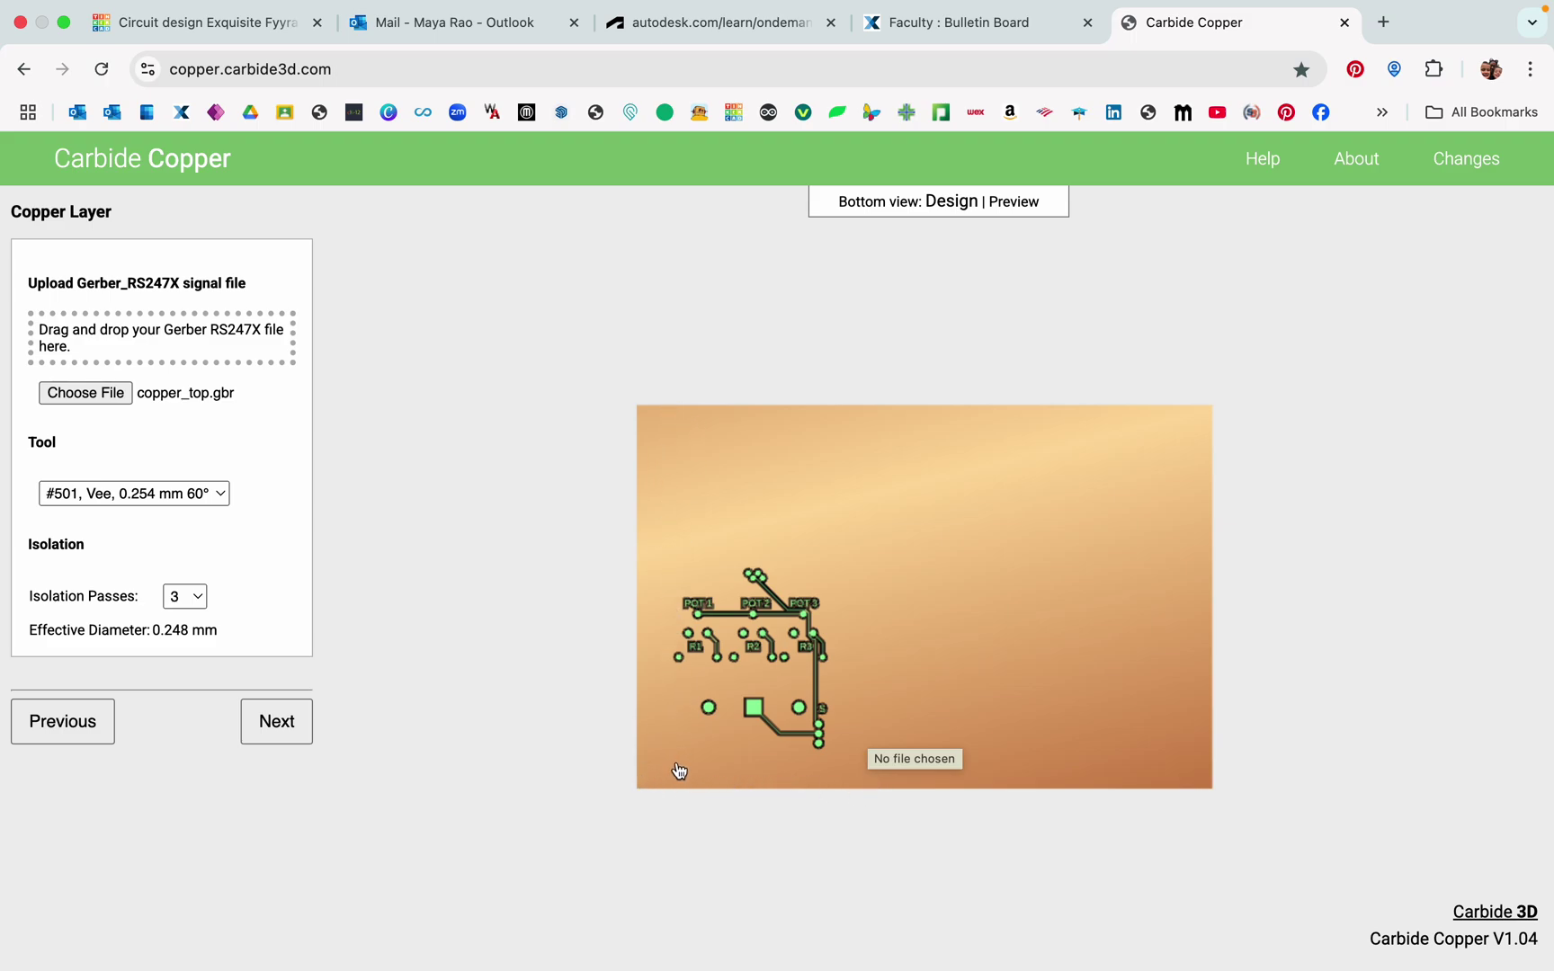
scroll(679, 772, "down", 6)
scroll(677, 771, "up", 4)
scroll(677, 771, "down", 1)
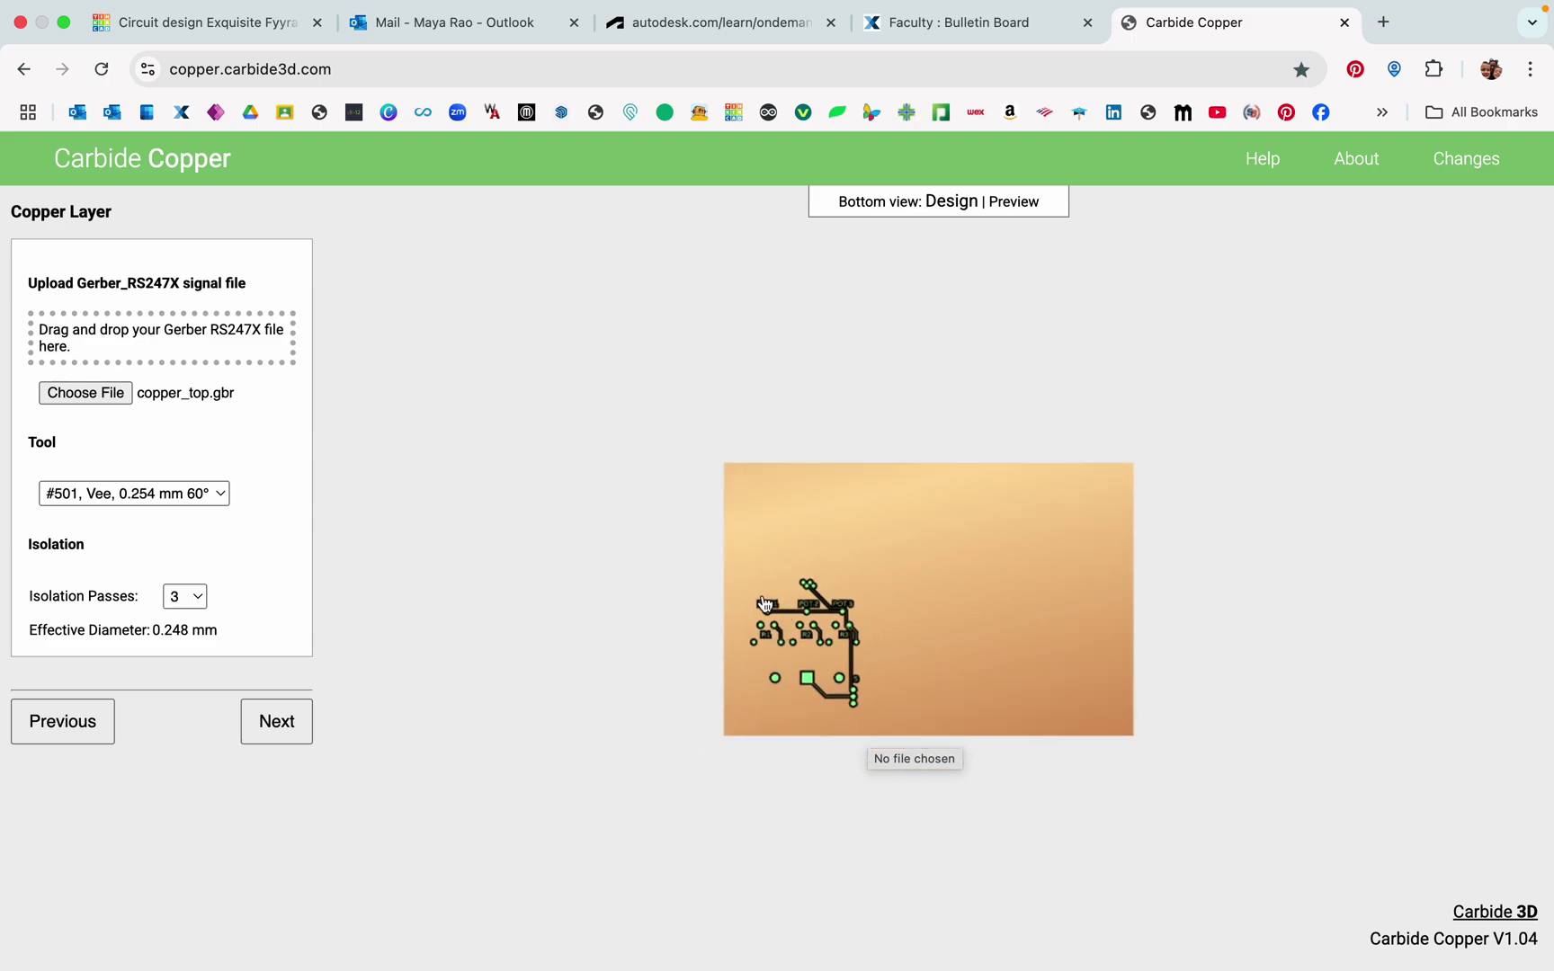
scroll(765, 602, "up", 3)
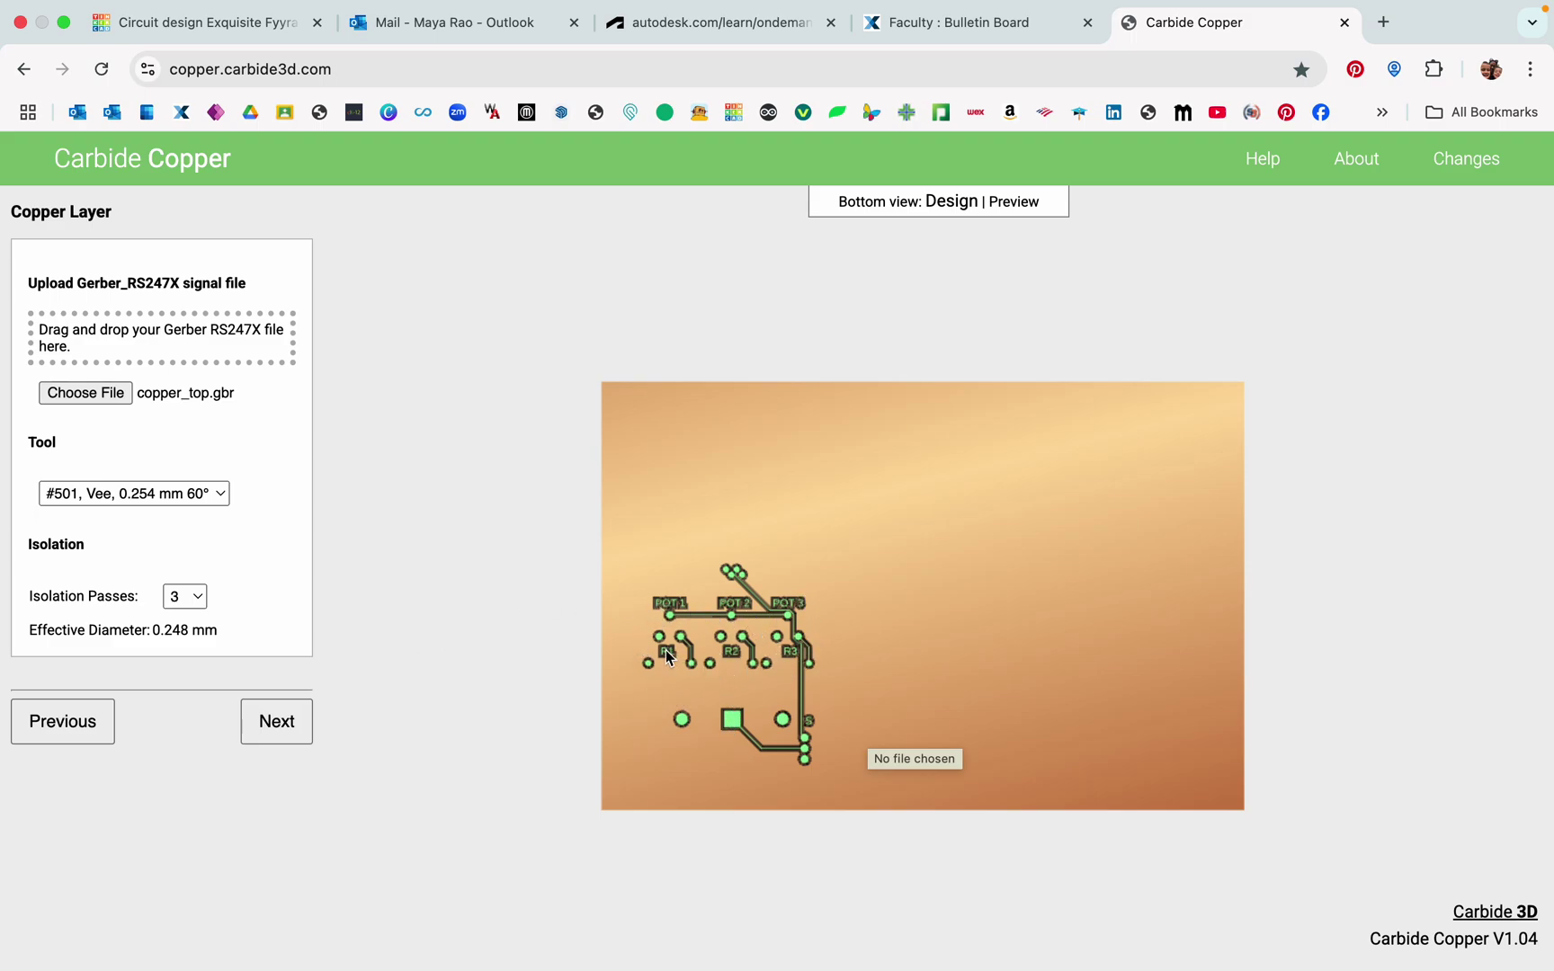
left_click(221, 505)
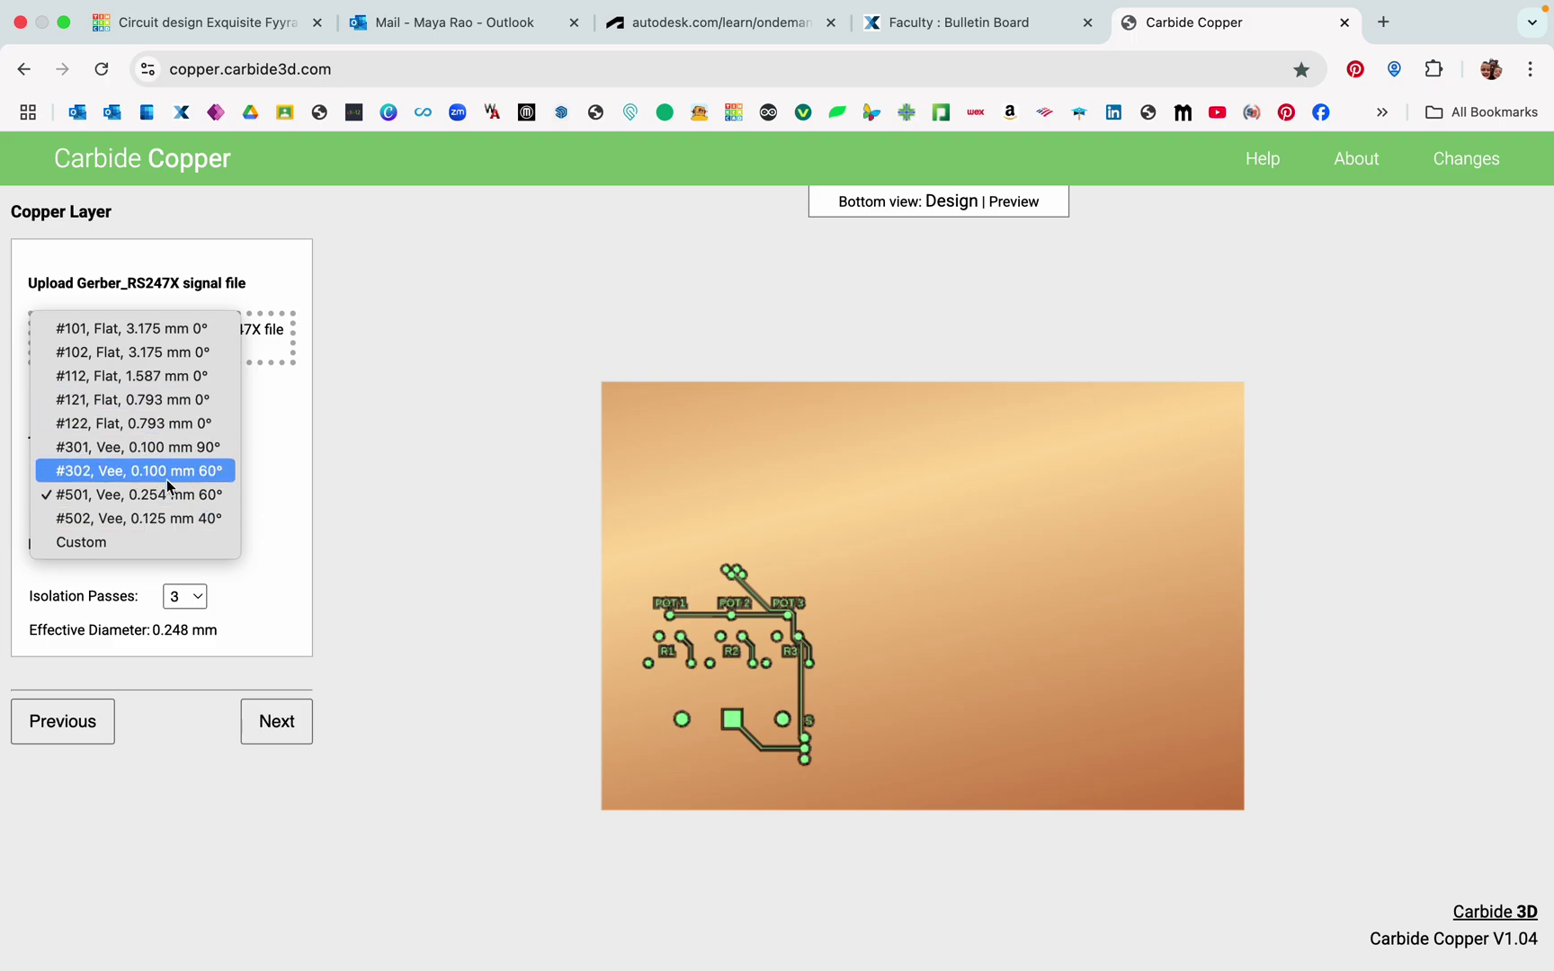
left_click(112, 546)
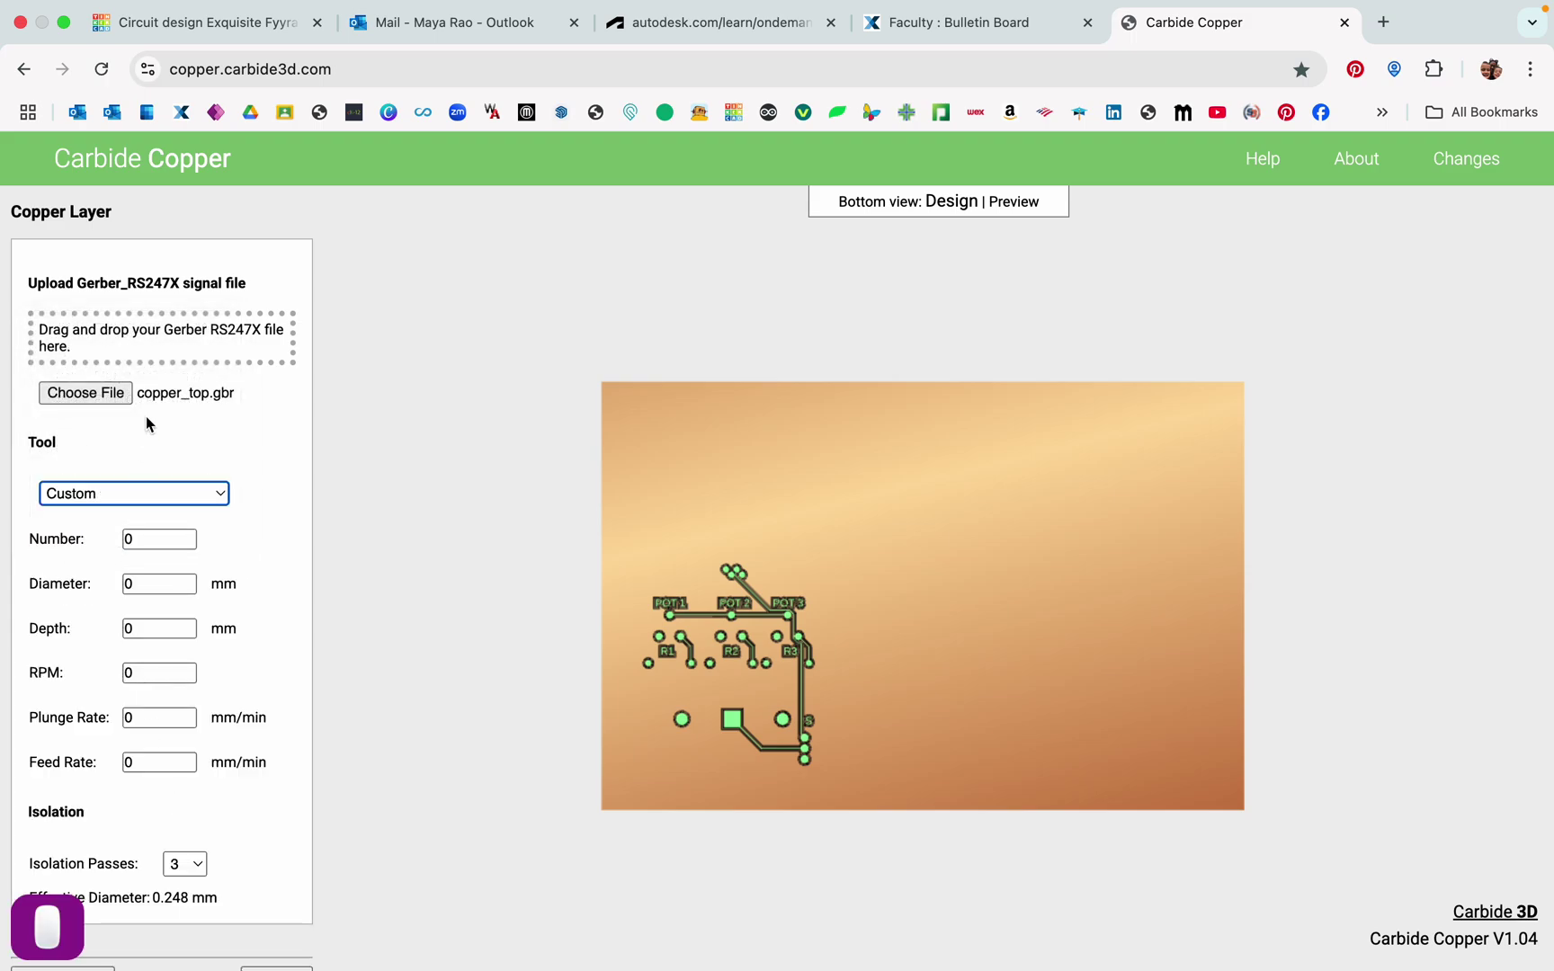
left_click(162, 495)
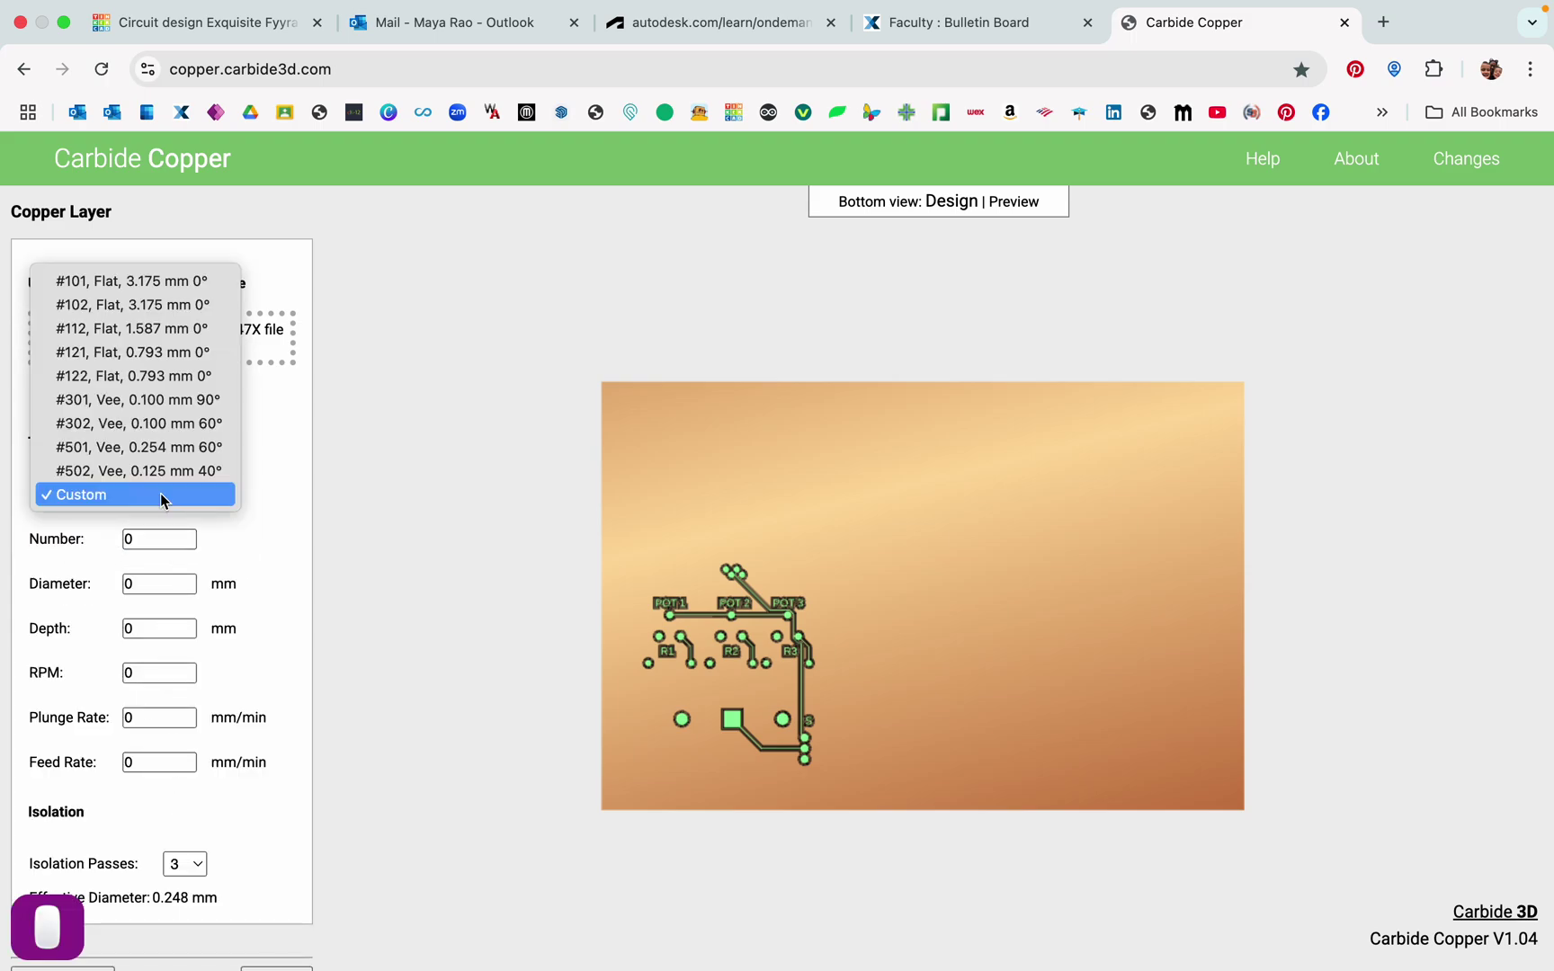
left_click(151, 447)
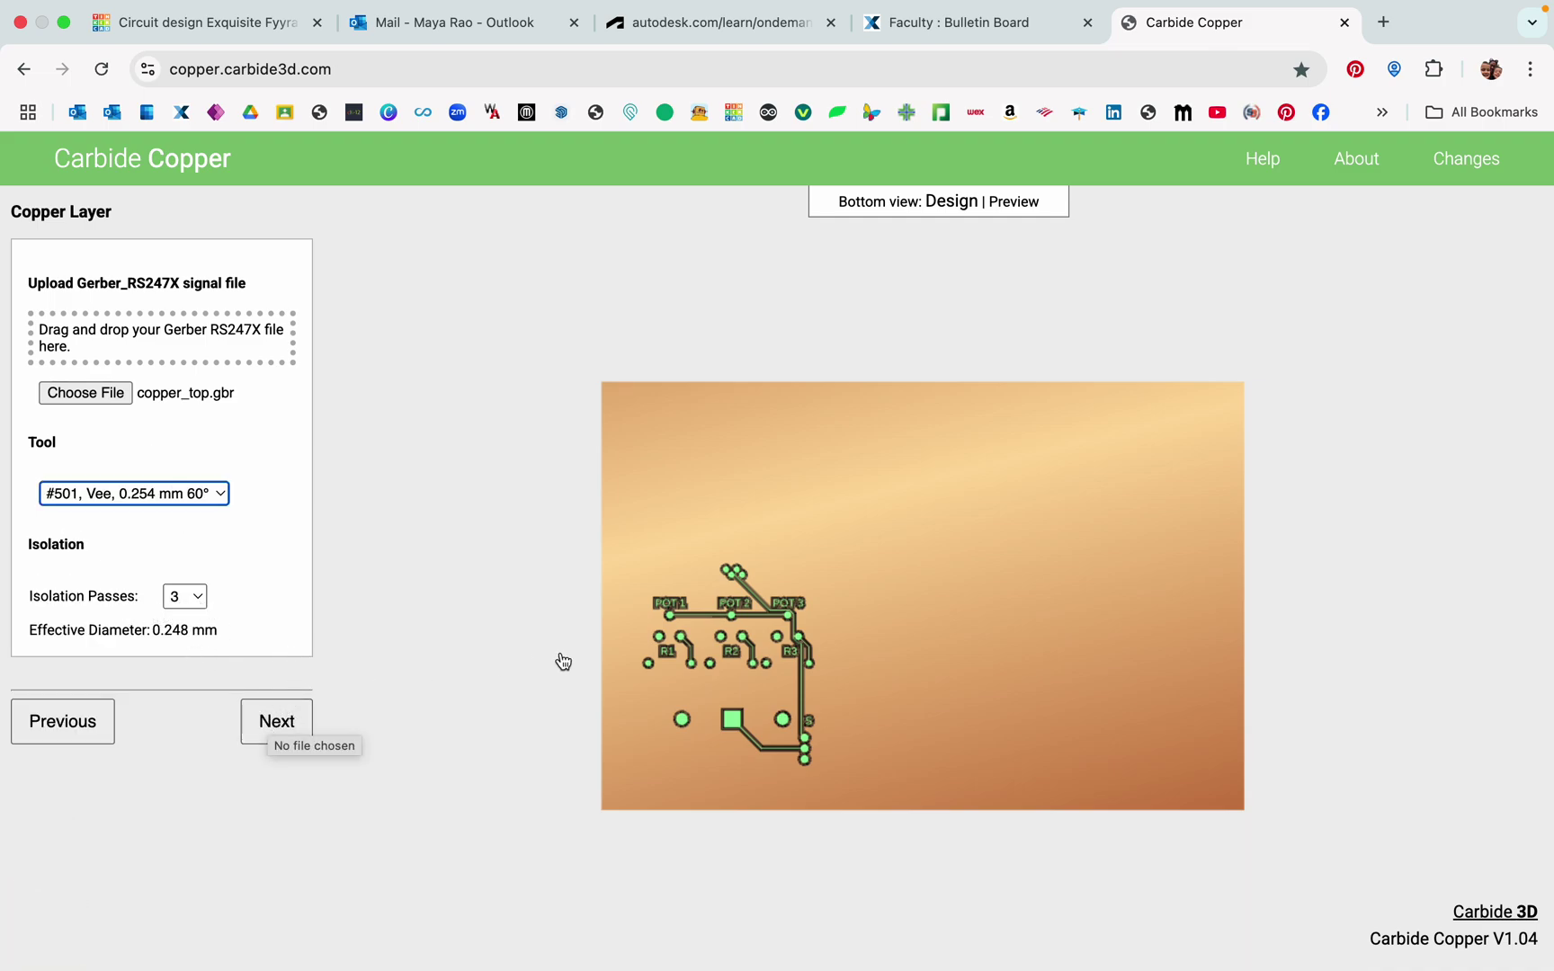
Try 6 and 2 isolation passes on the copper traces, and set the isolation passes back to 3.
scroll(687, 619, "up", 3)
scroll(475, 649, "up", 5)
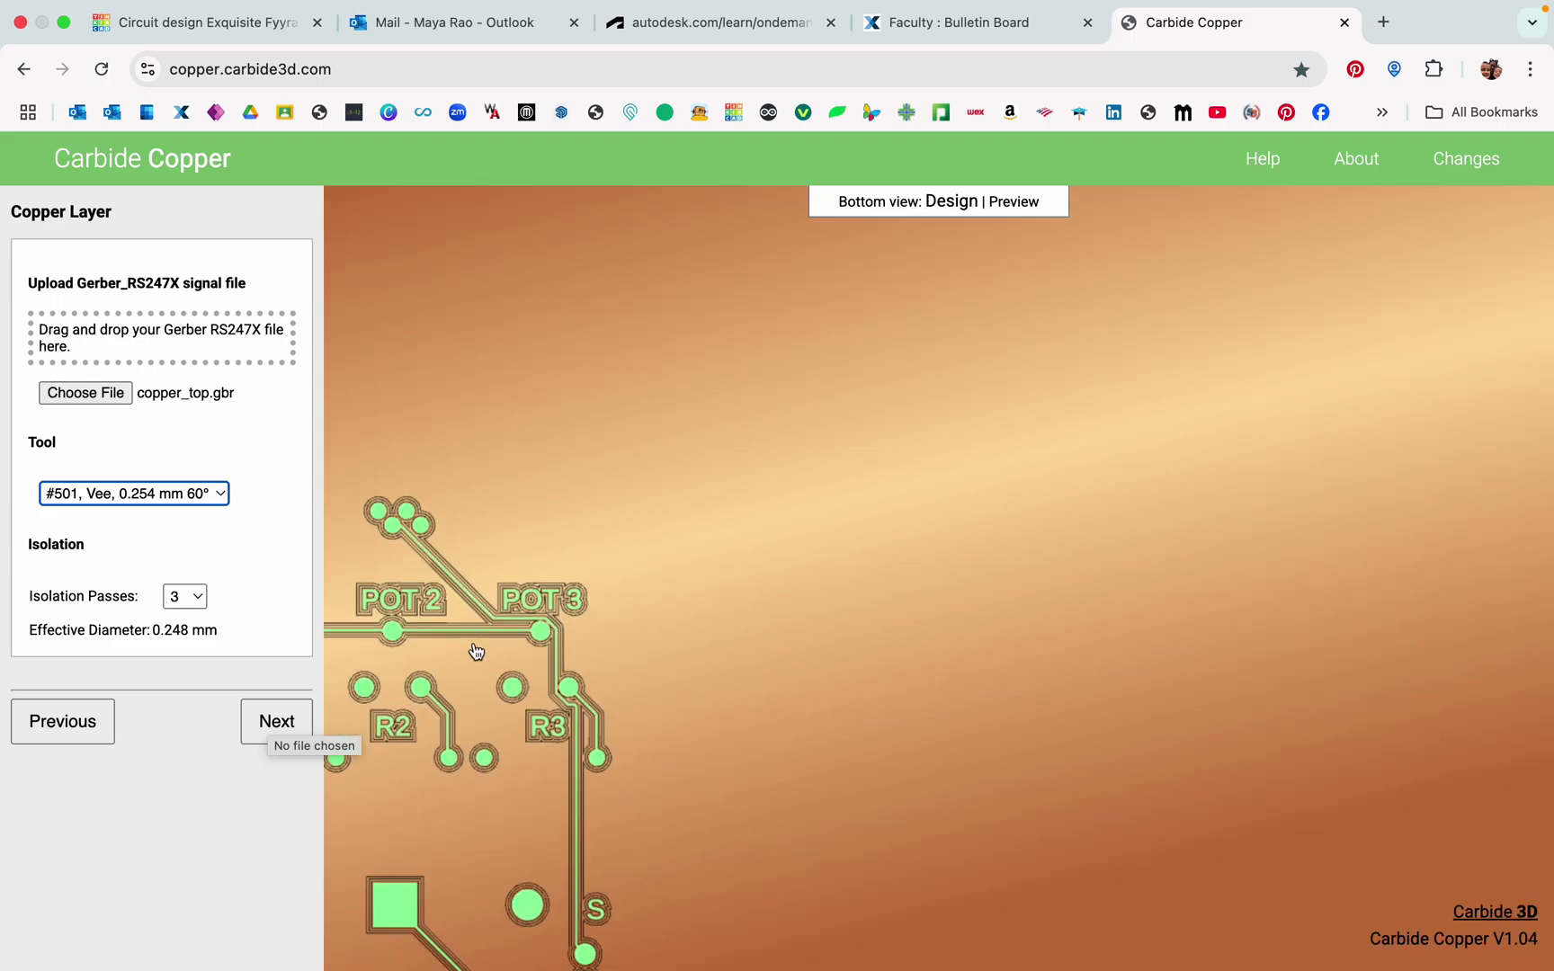
scroll(475, 650, "down", 5)
scroll(371, 618, "up", 6)
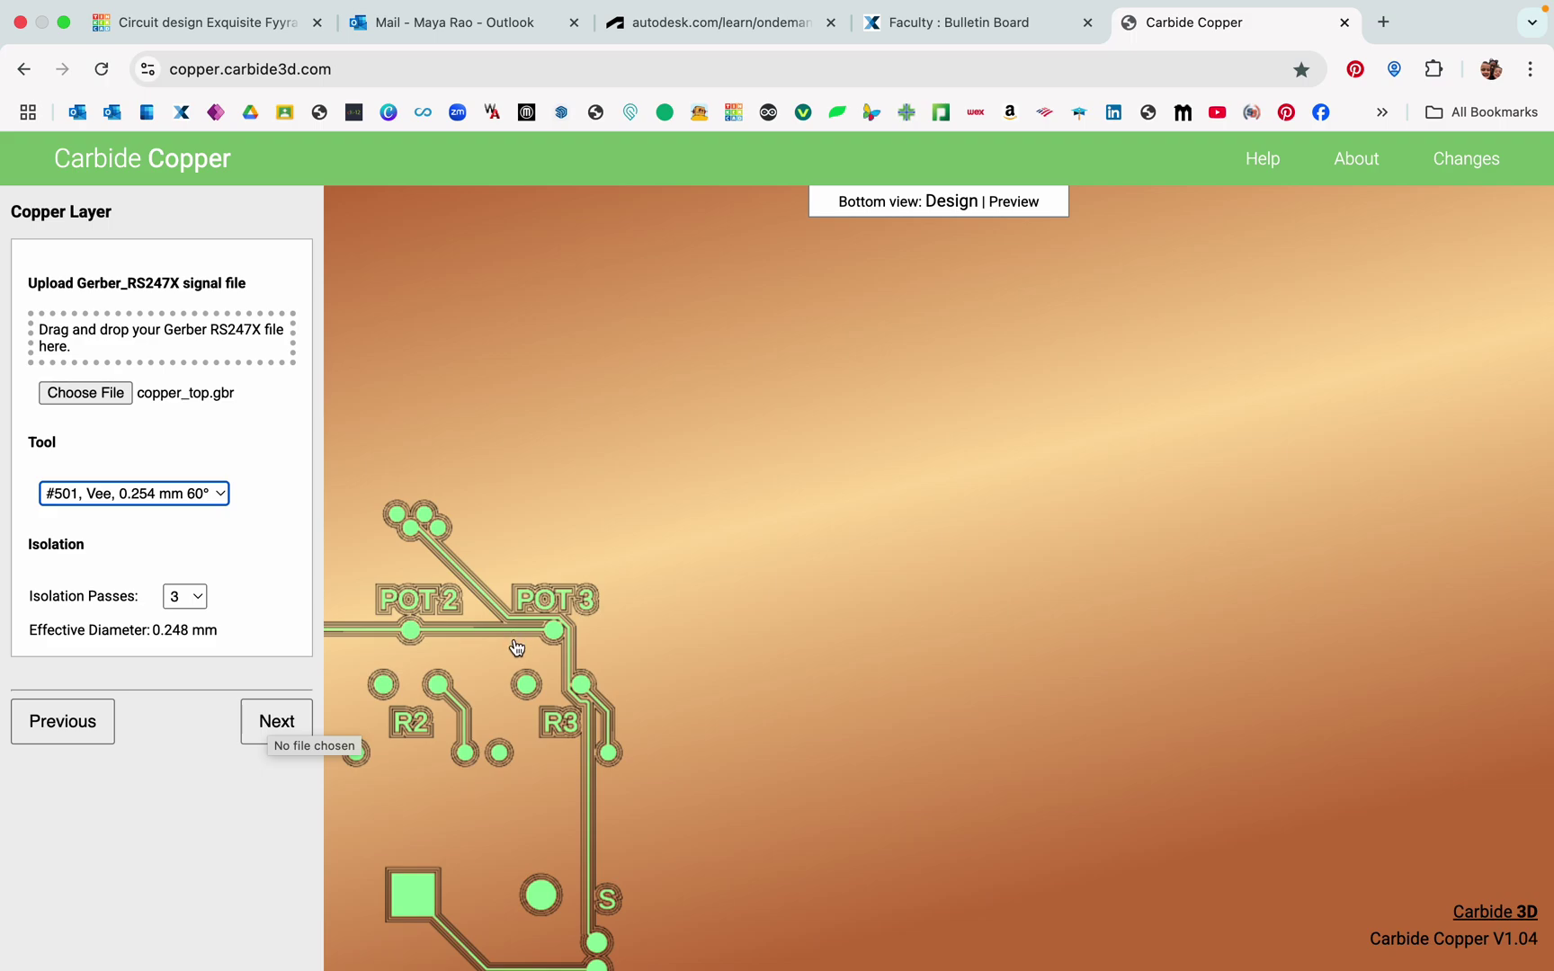
left_click(197, 597)
left_click(185, 668)
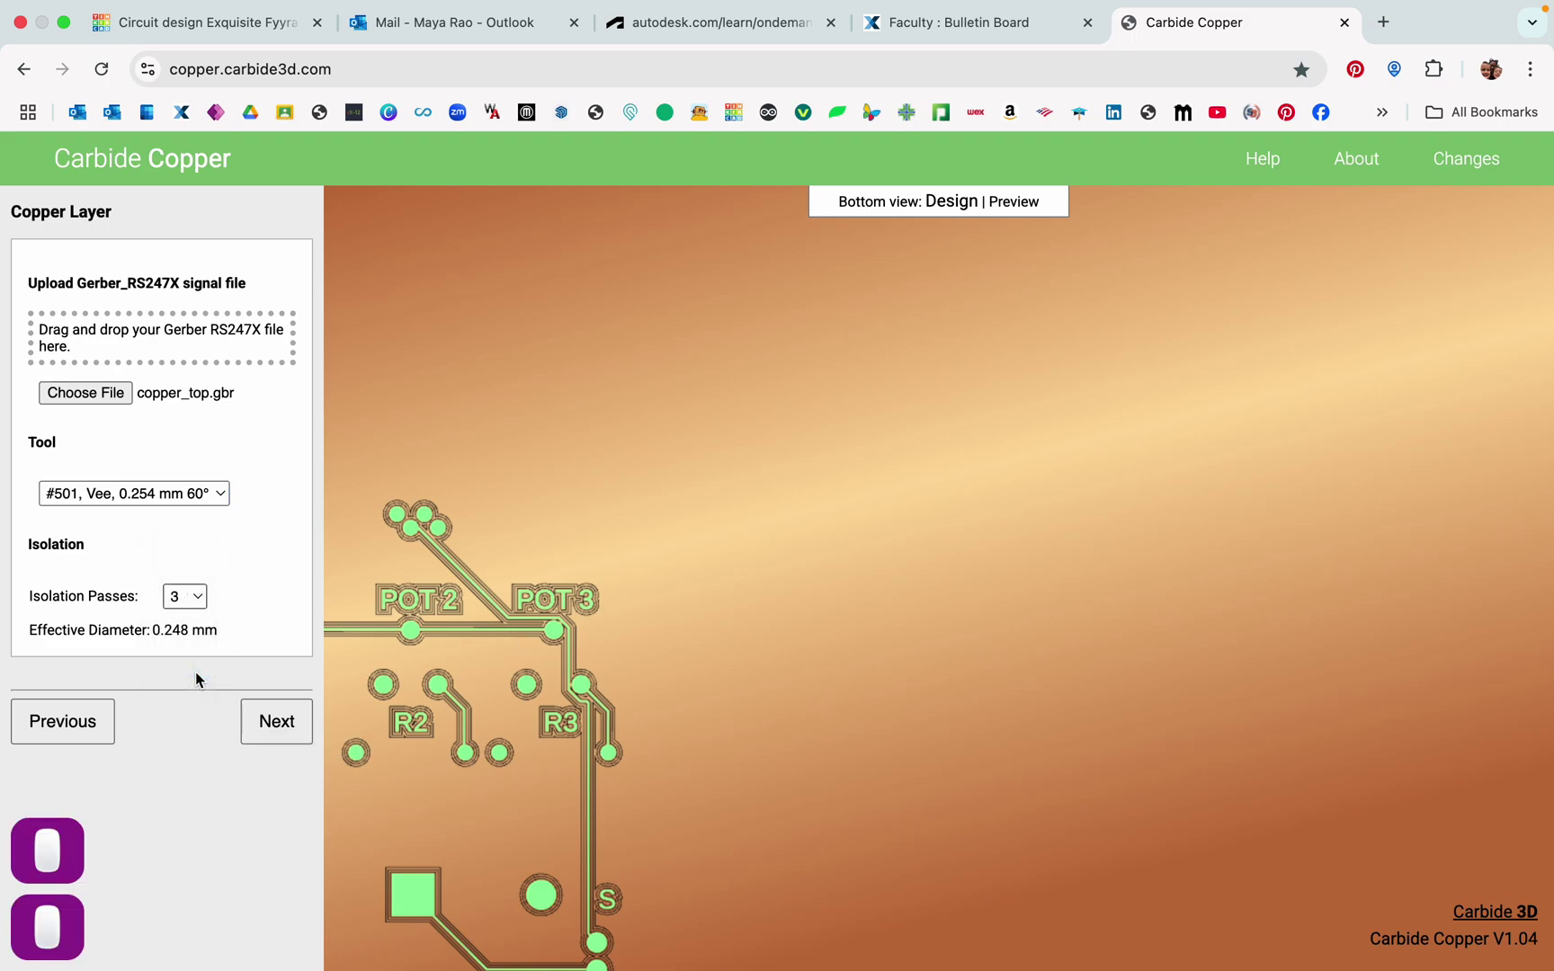
left_click(187, 593)
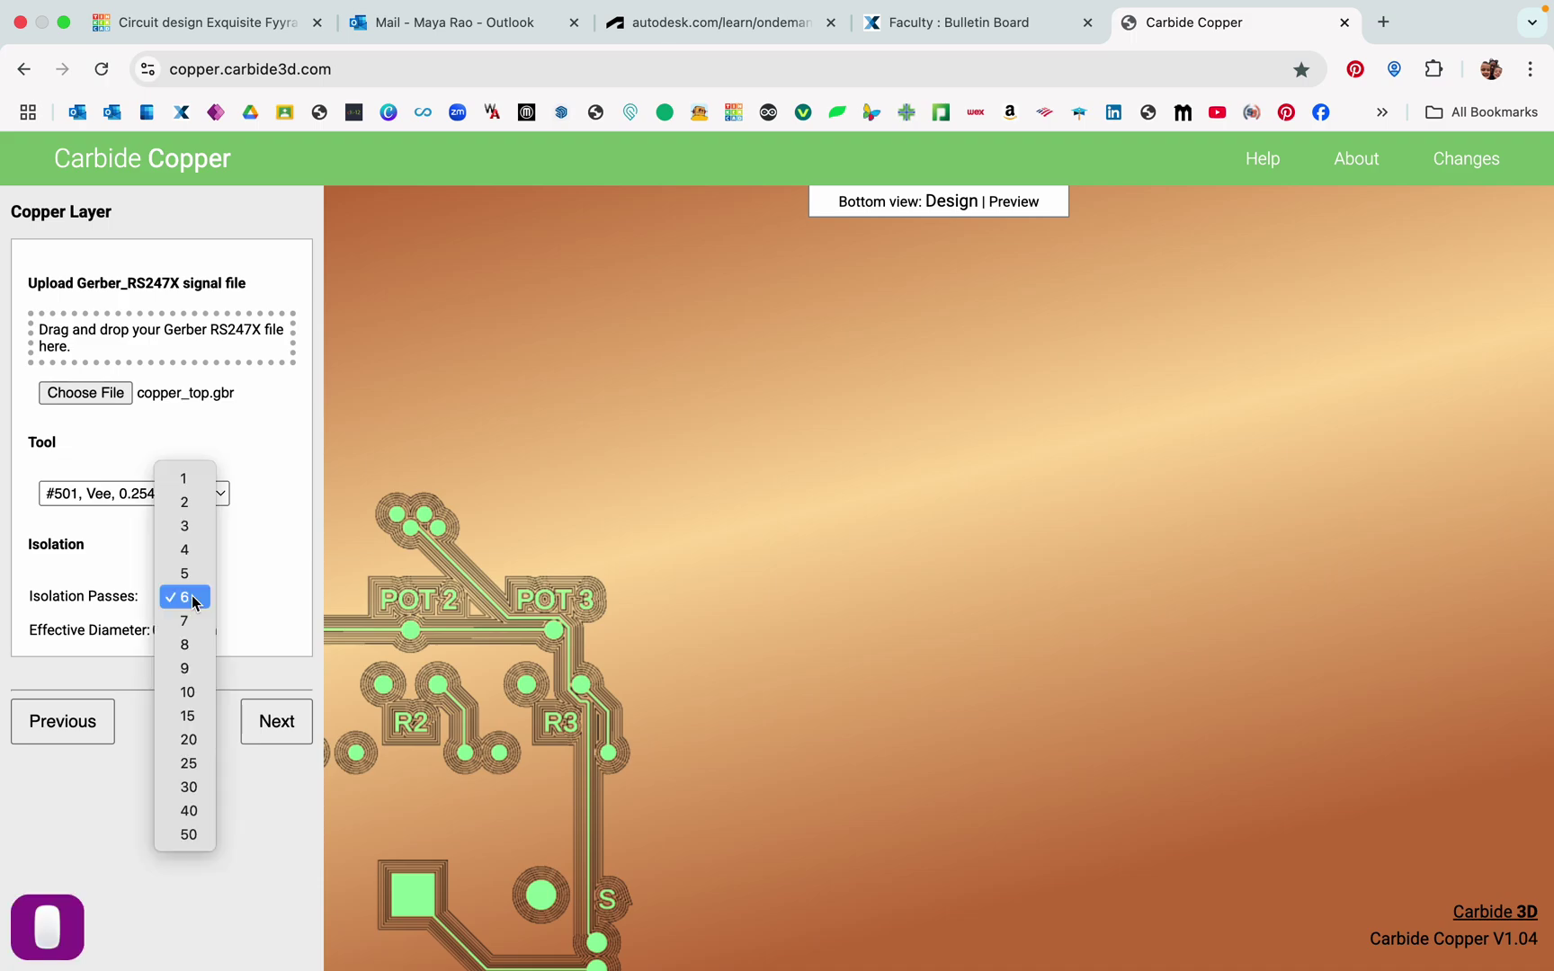
left_click(185, 503)
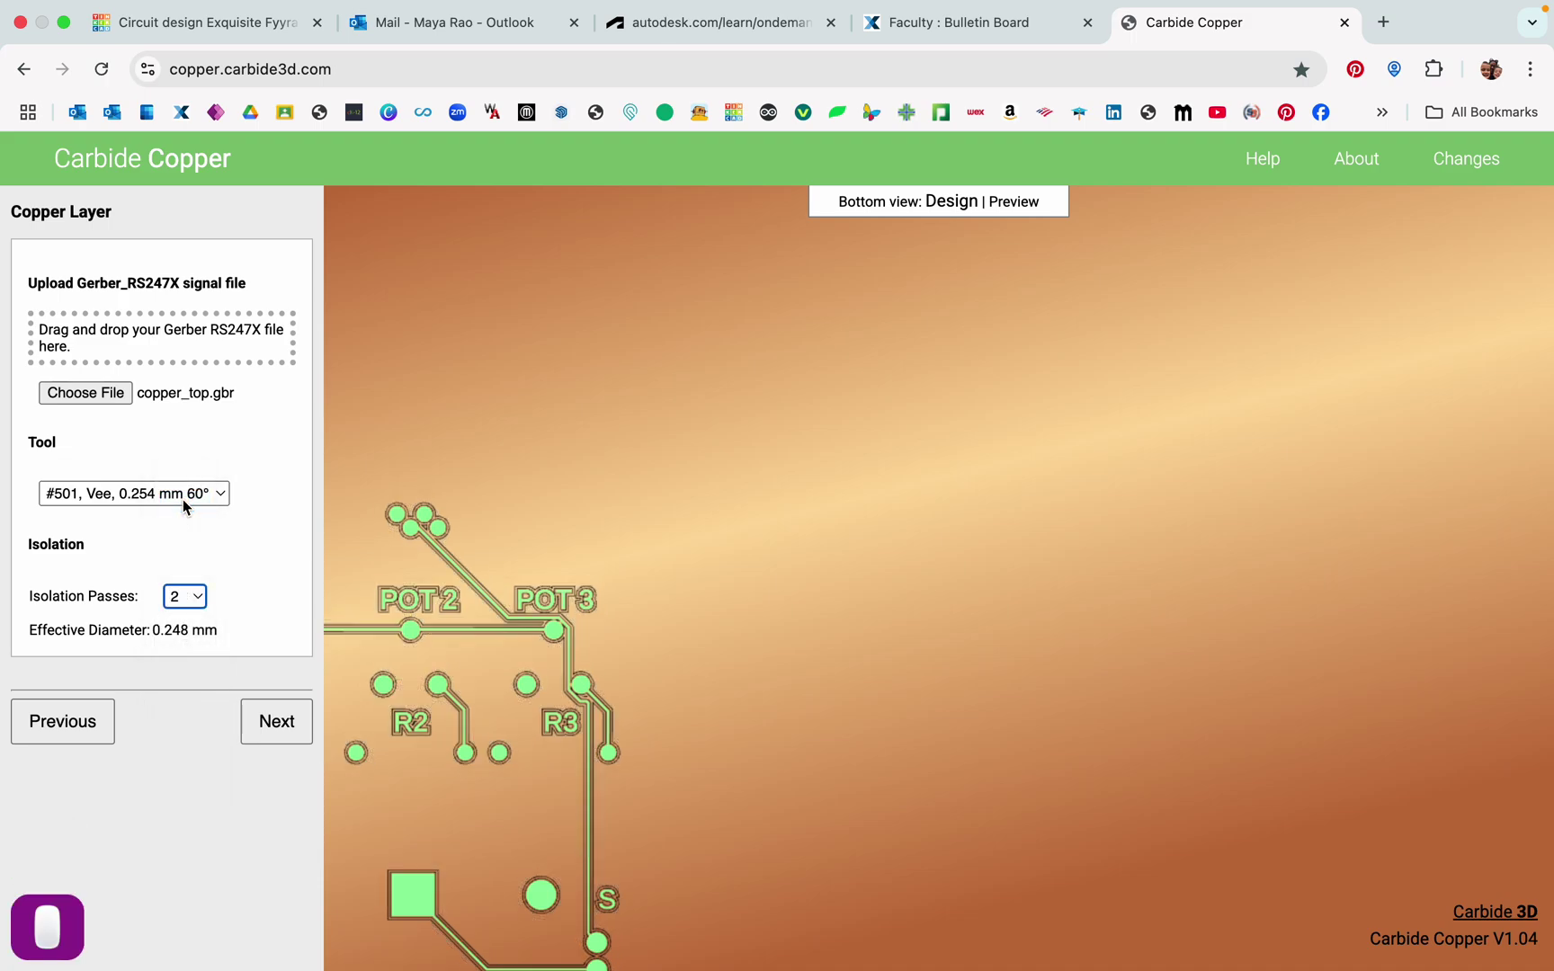
left_click(195, 600)
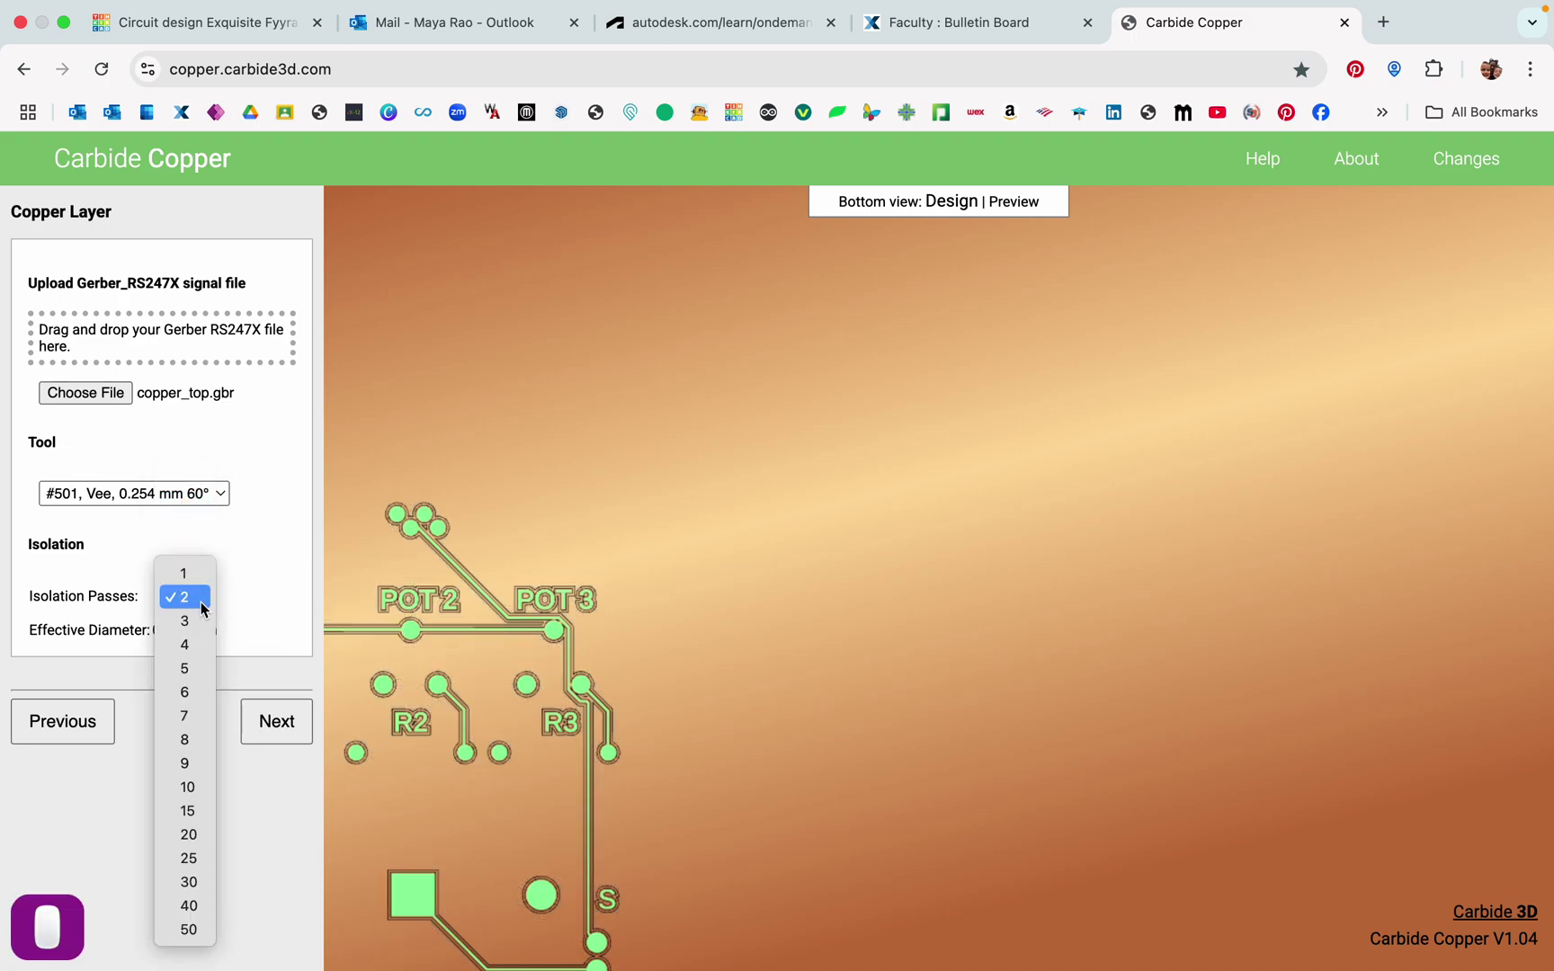
left_click(195, 629)
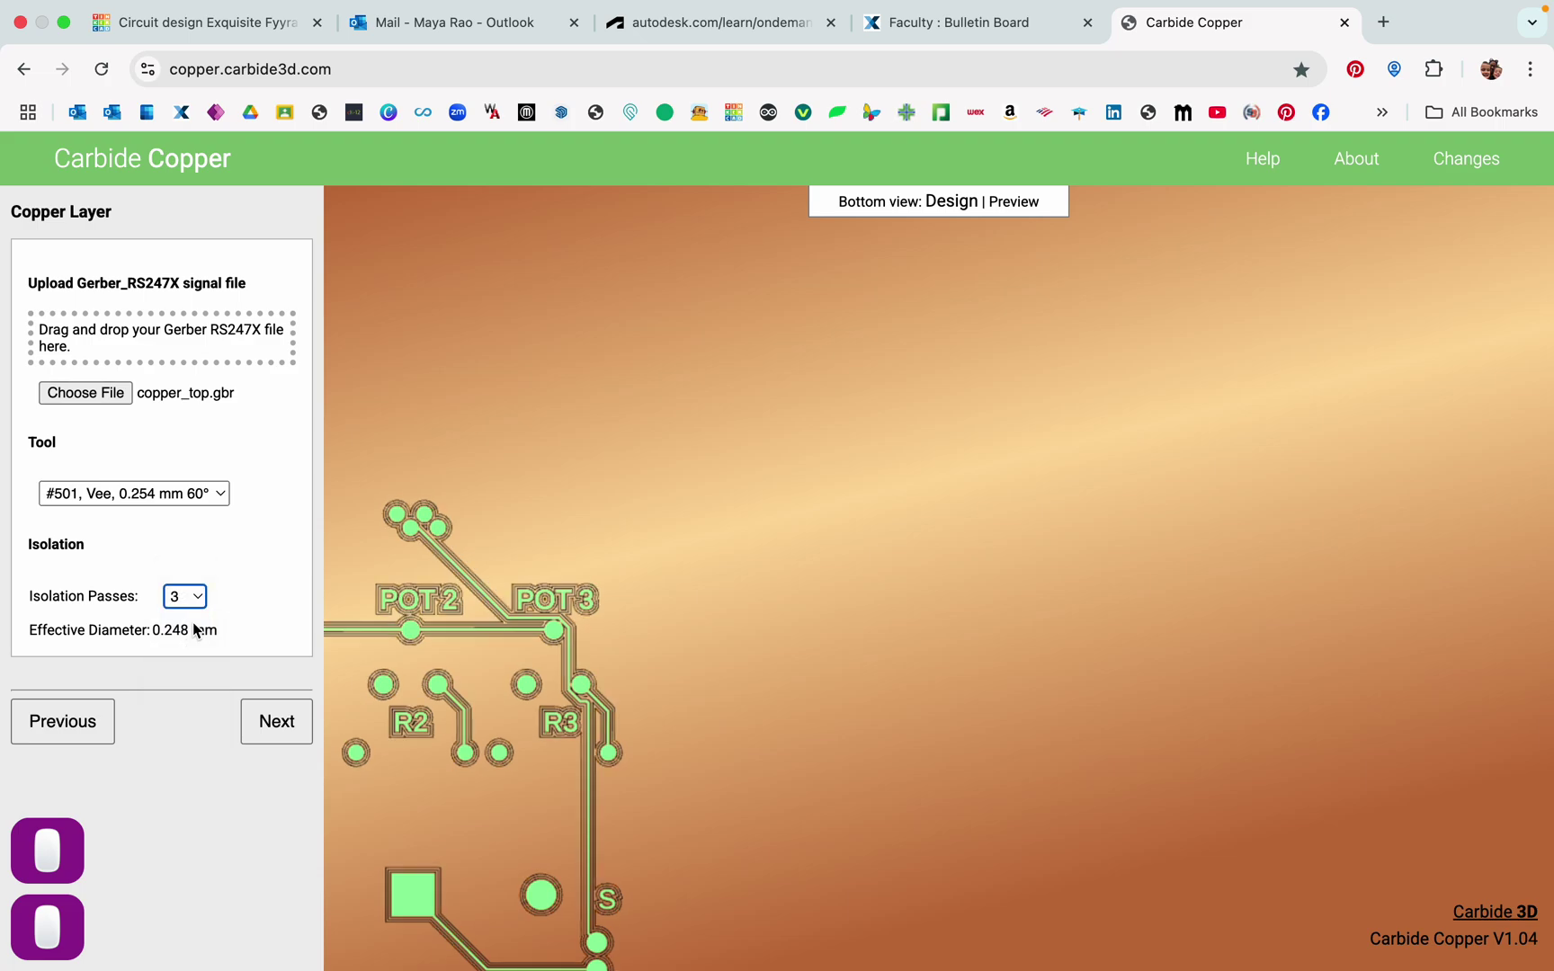
Continue to the drill holes setup and load drill_1_16.xln from the DrillFiles folder of CAMOutputs as the Excellon drill file.
left_click(287, 728)
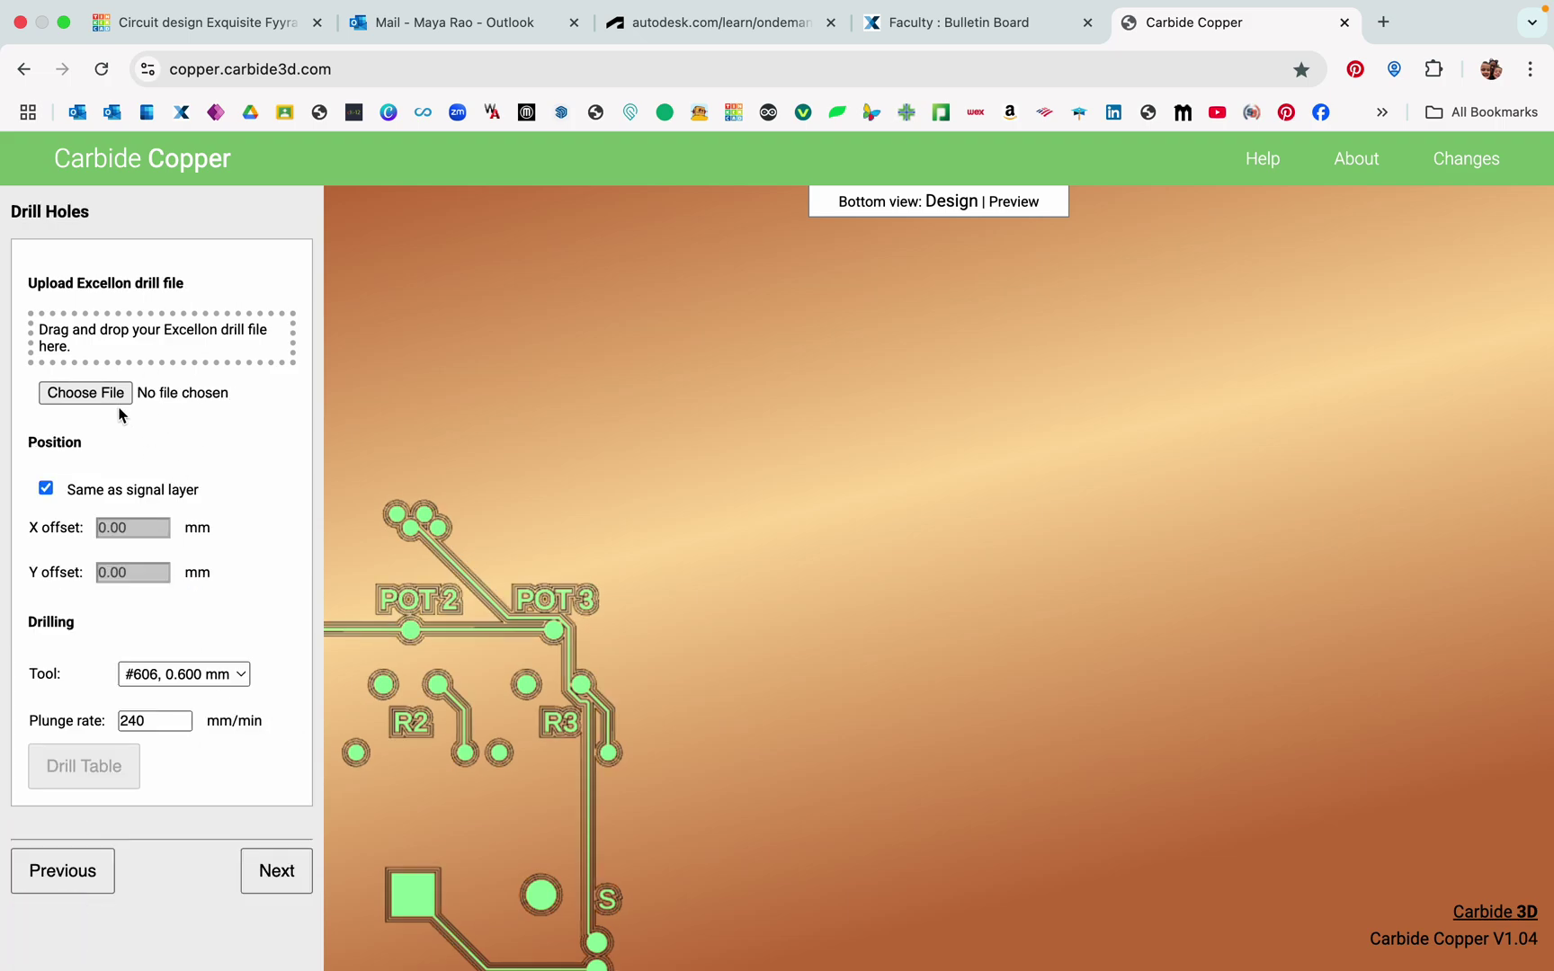
scroll(370, 550, "up", 2)
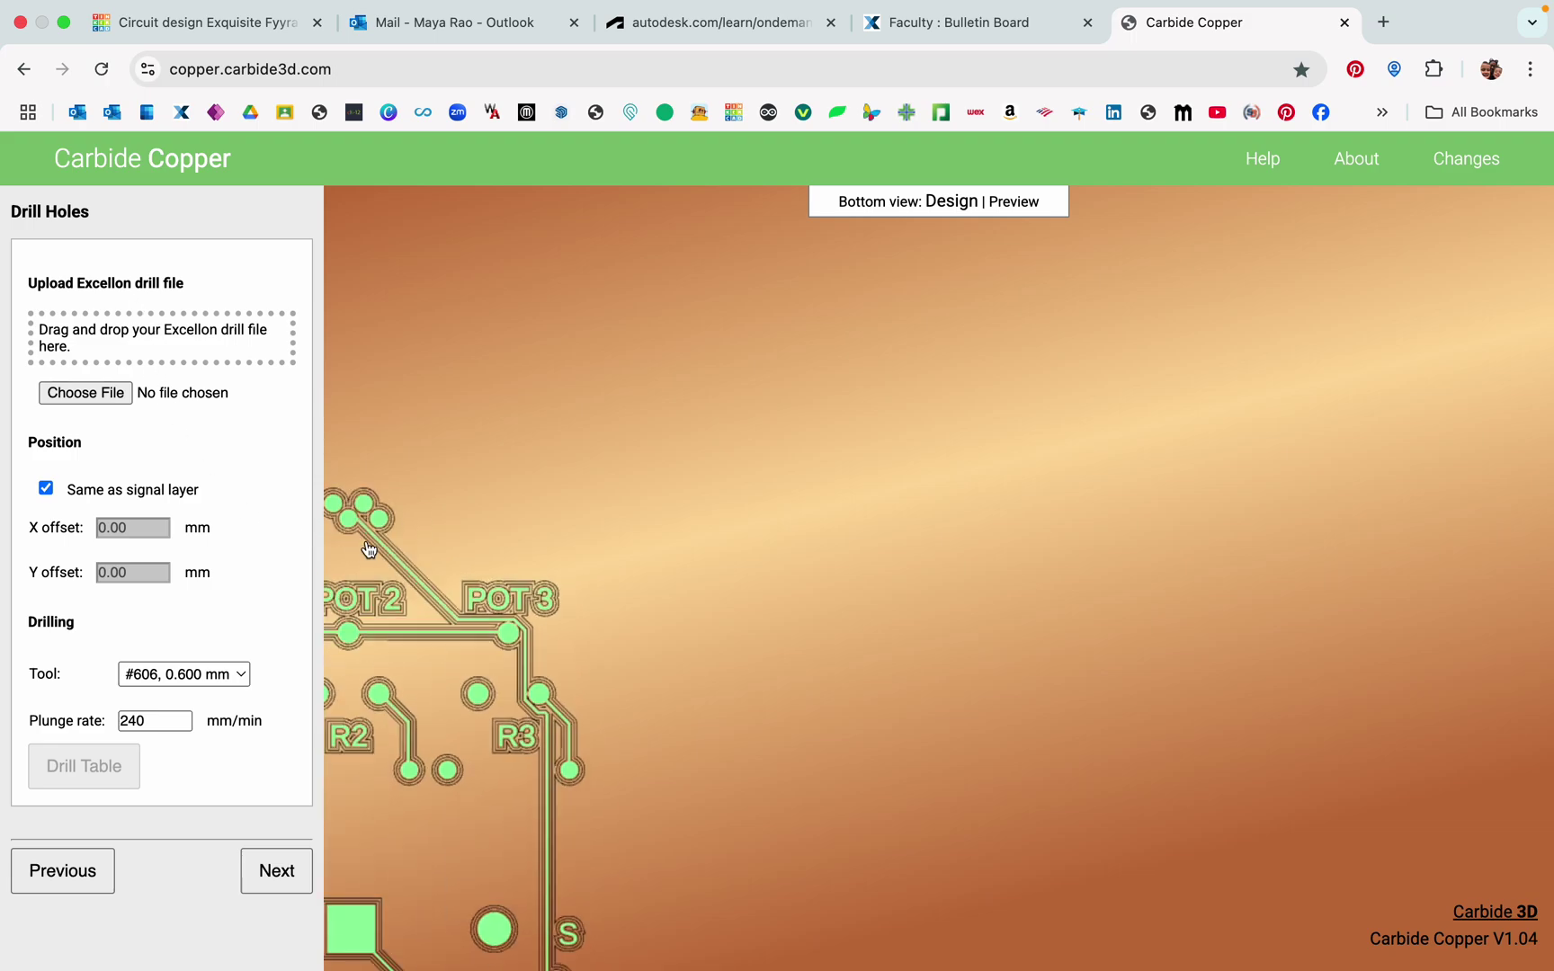
scroll(369, 550, "down", 10)
scroll(369, 550, "up", 5)
scroll(369, 550, "down", 1)
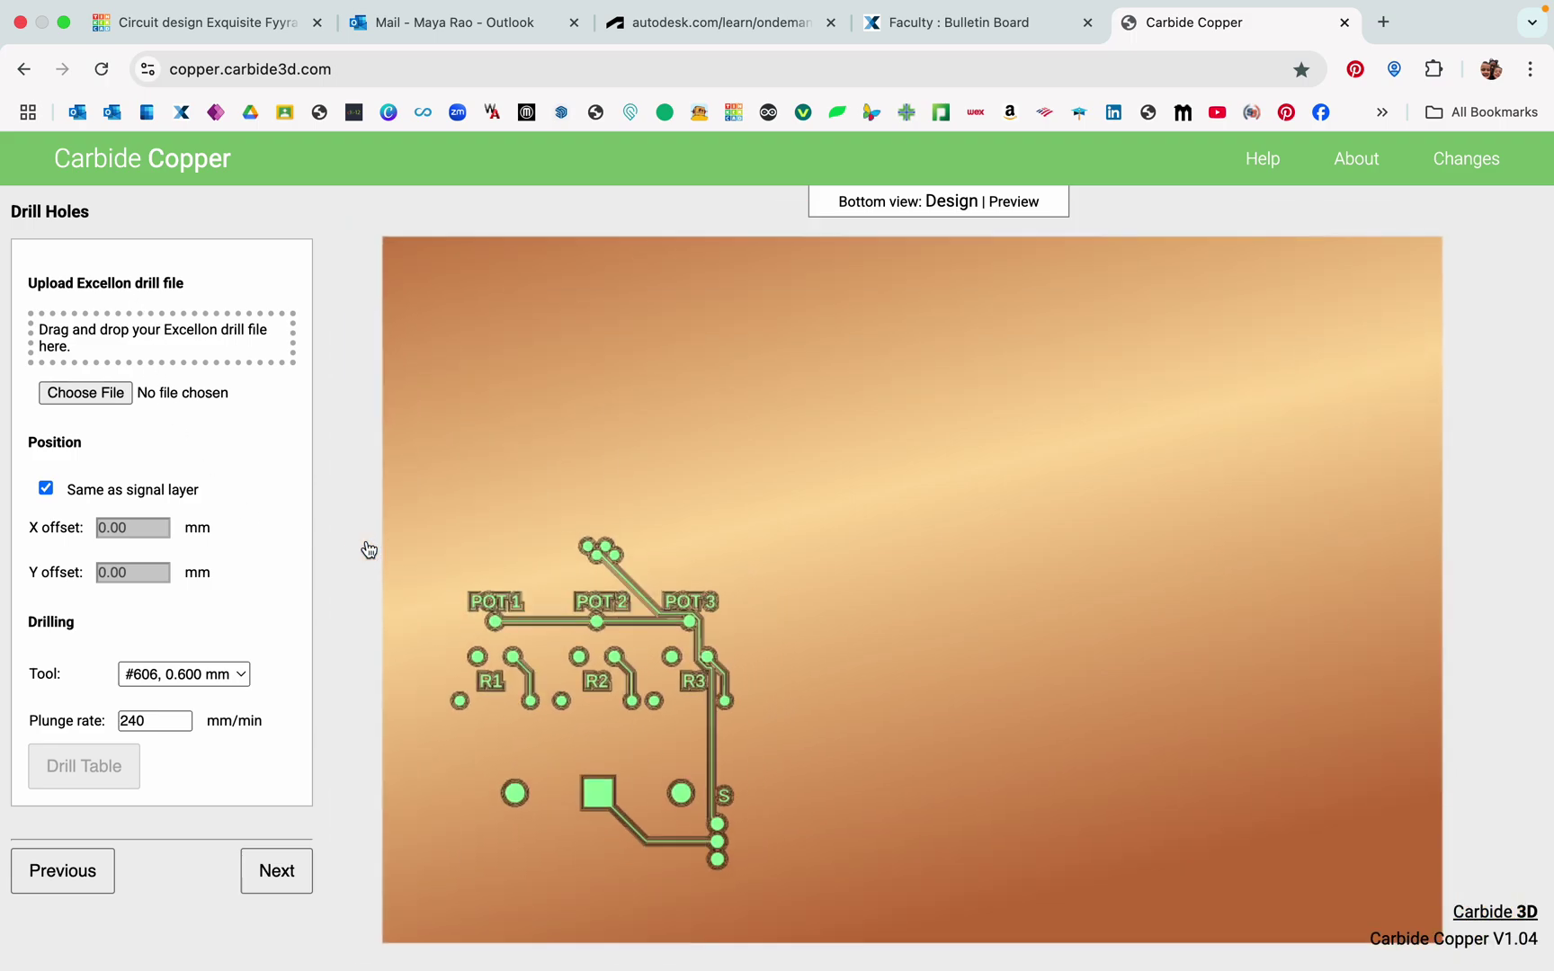
left_click(96, 394)
left_click(832, 346)
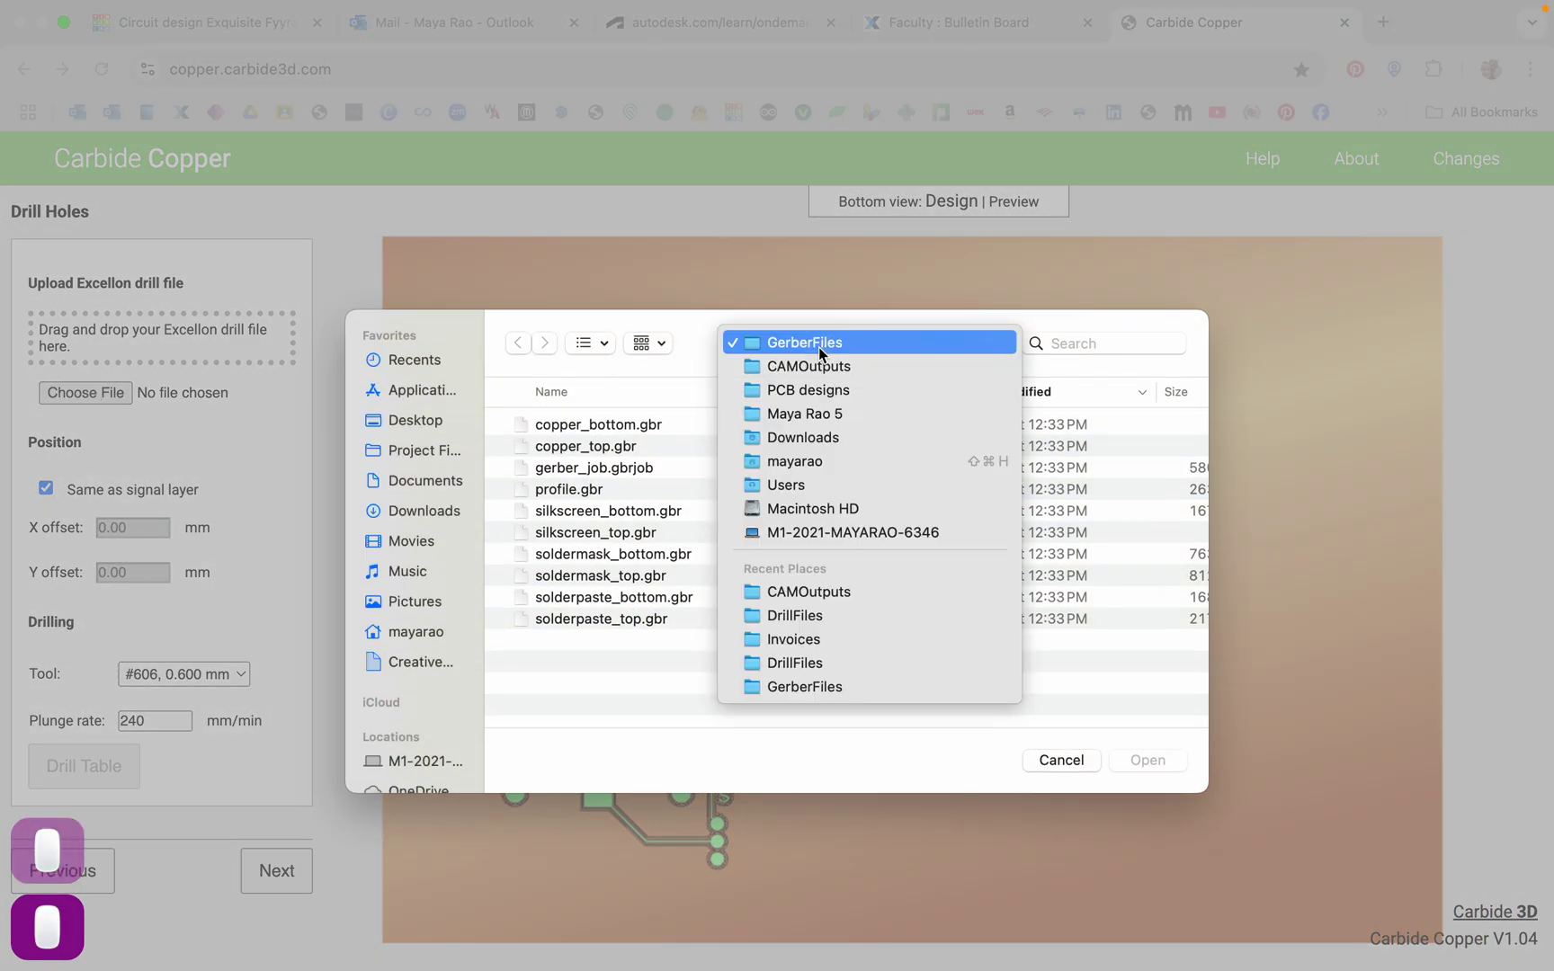
left_click(820, 366)
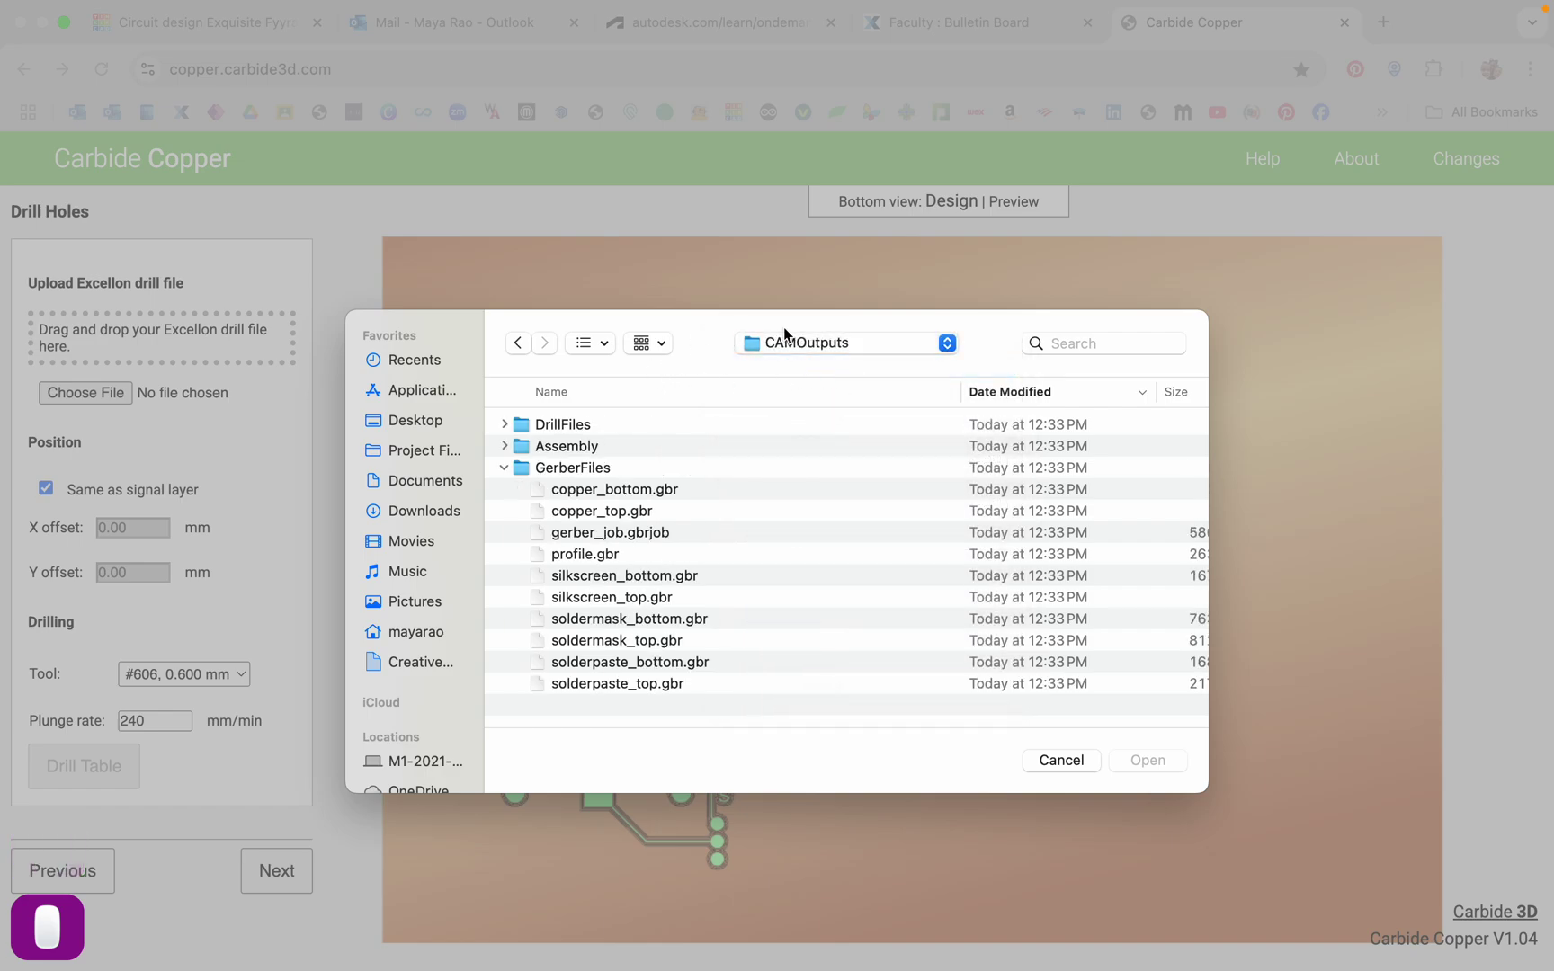
double_click(563, 425)
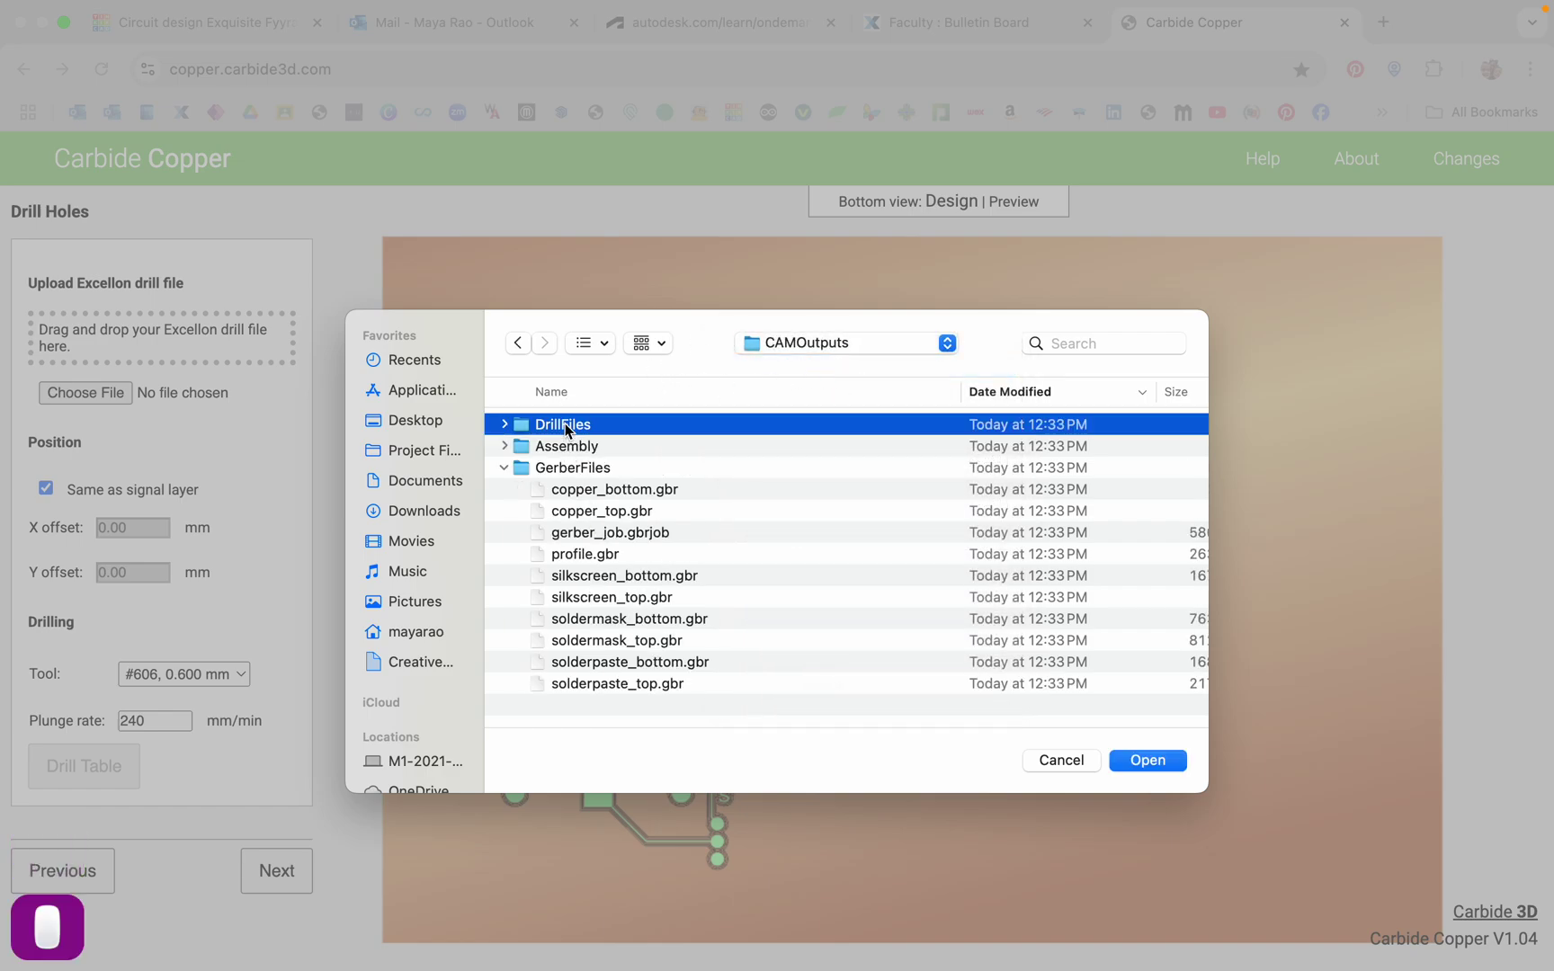
left_click(568, 424)
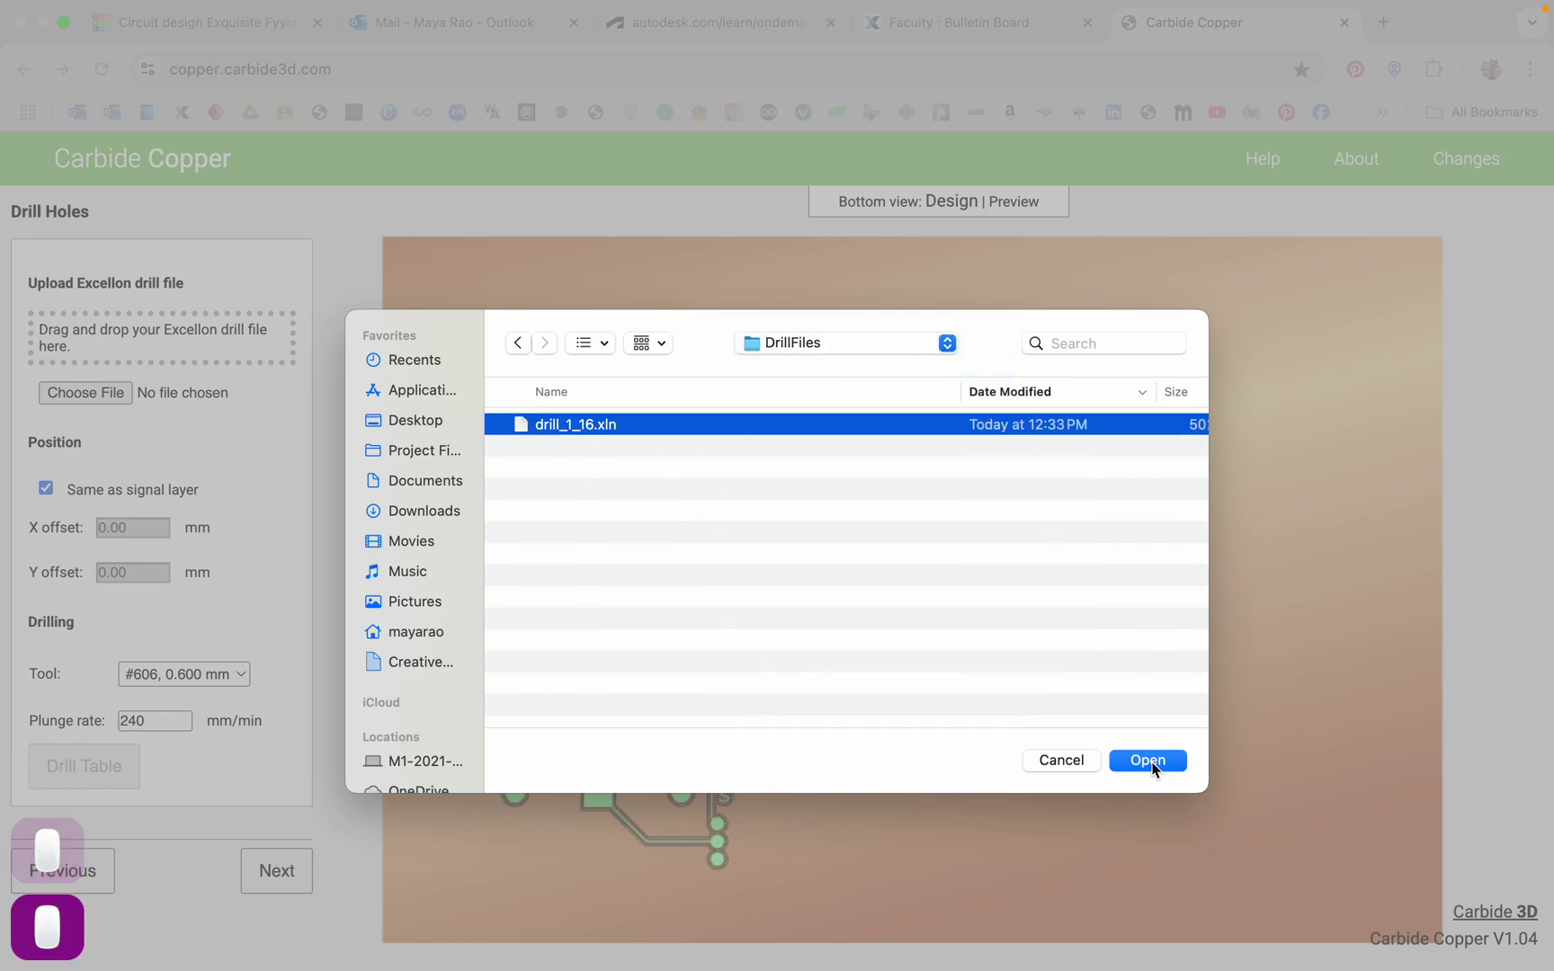
left_click(1117, 762)
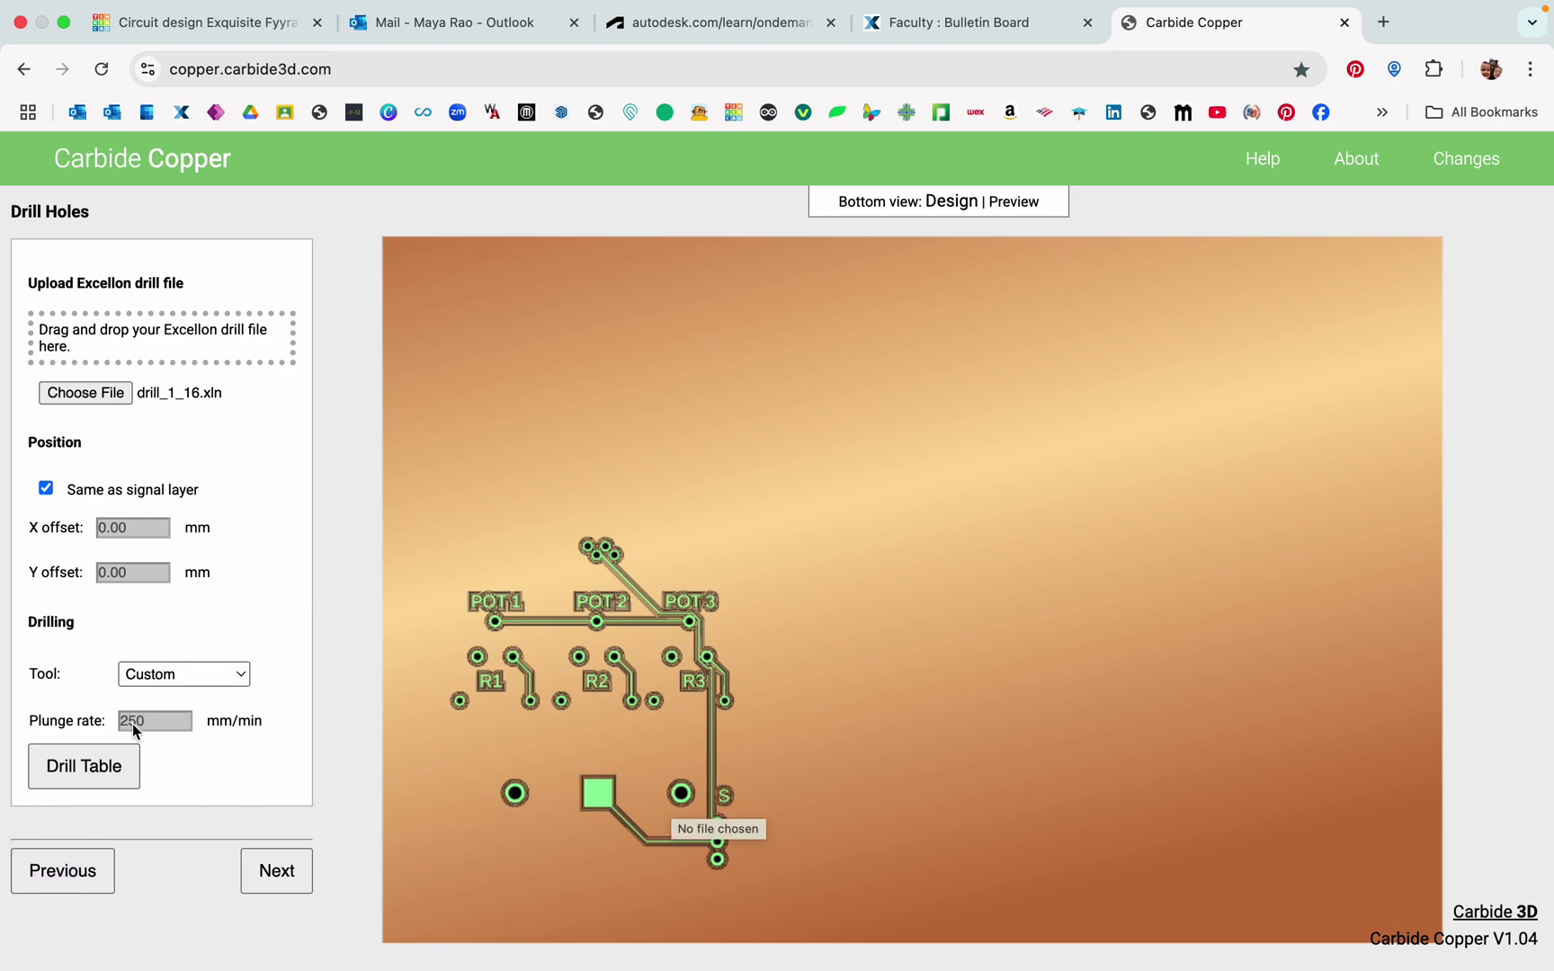
Try drilling tool #602, 0.200 mm, and settle on #609, 0.900 mm for the drill holes.
left_click(194, 685)
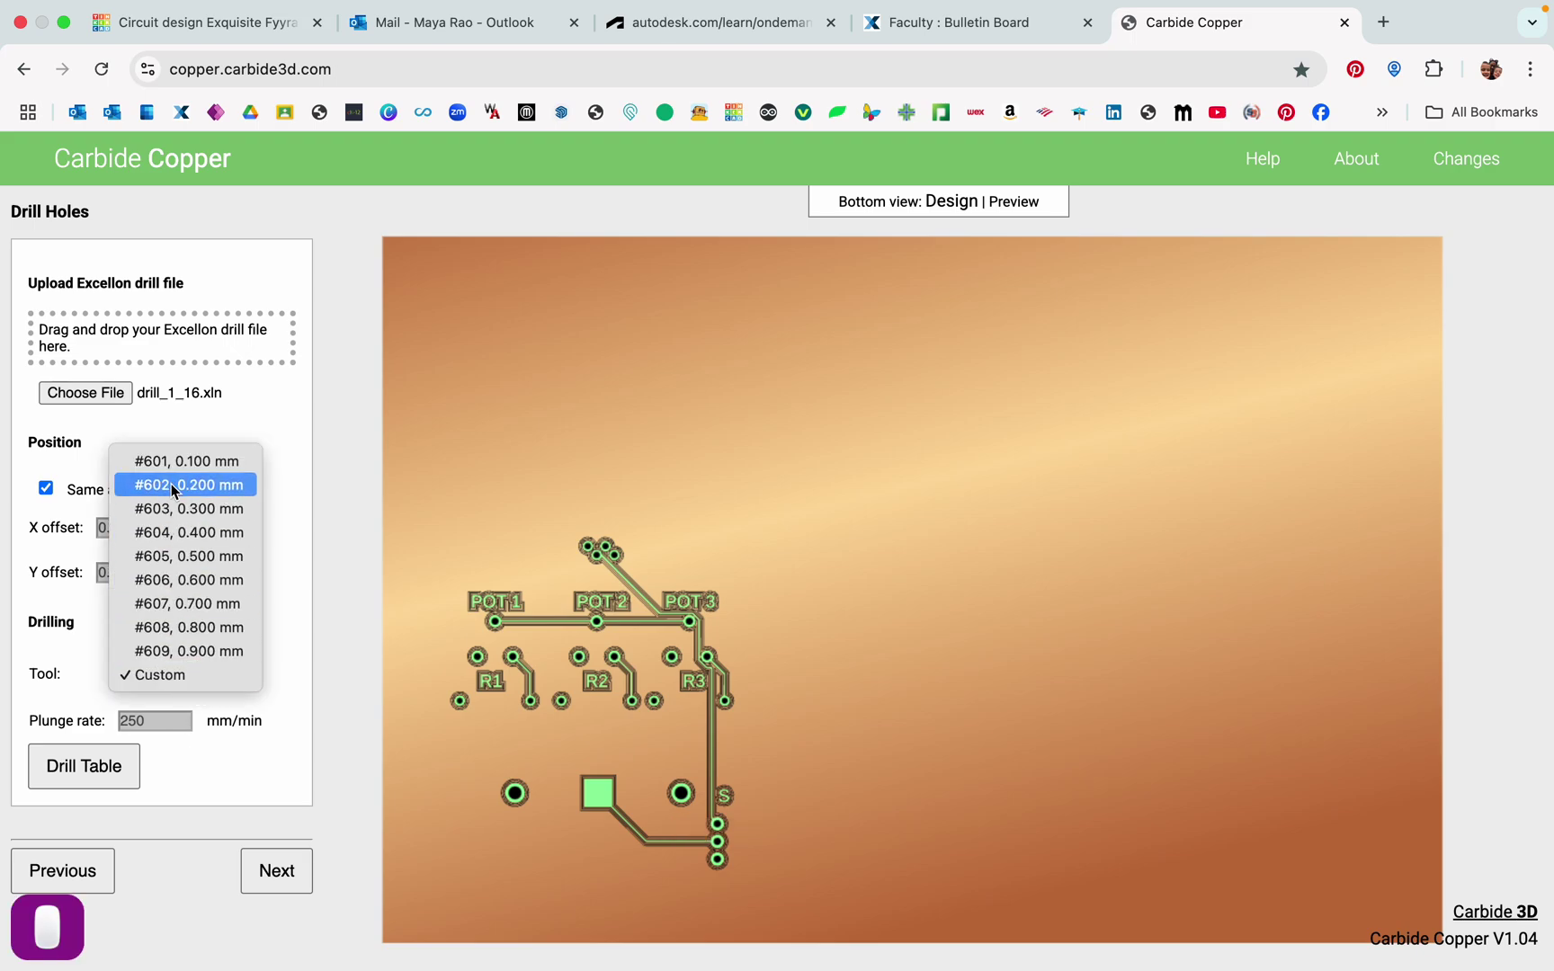
left_click(174, 491)
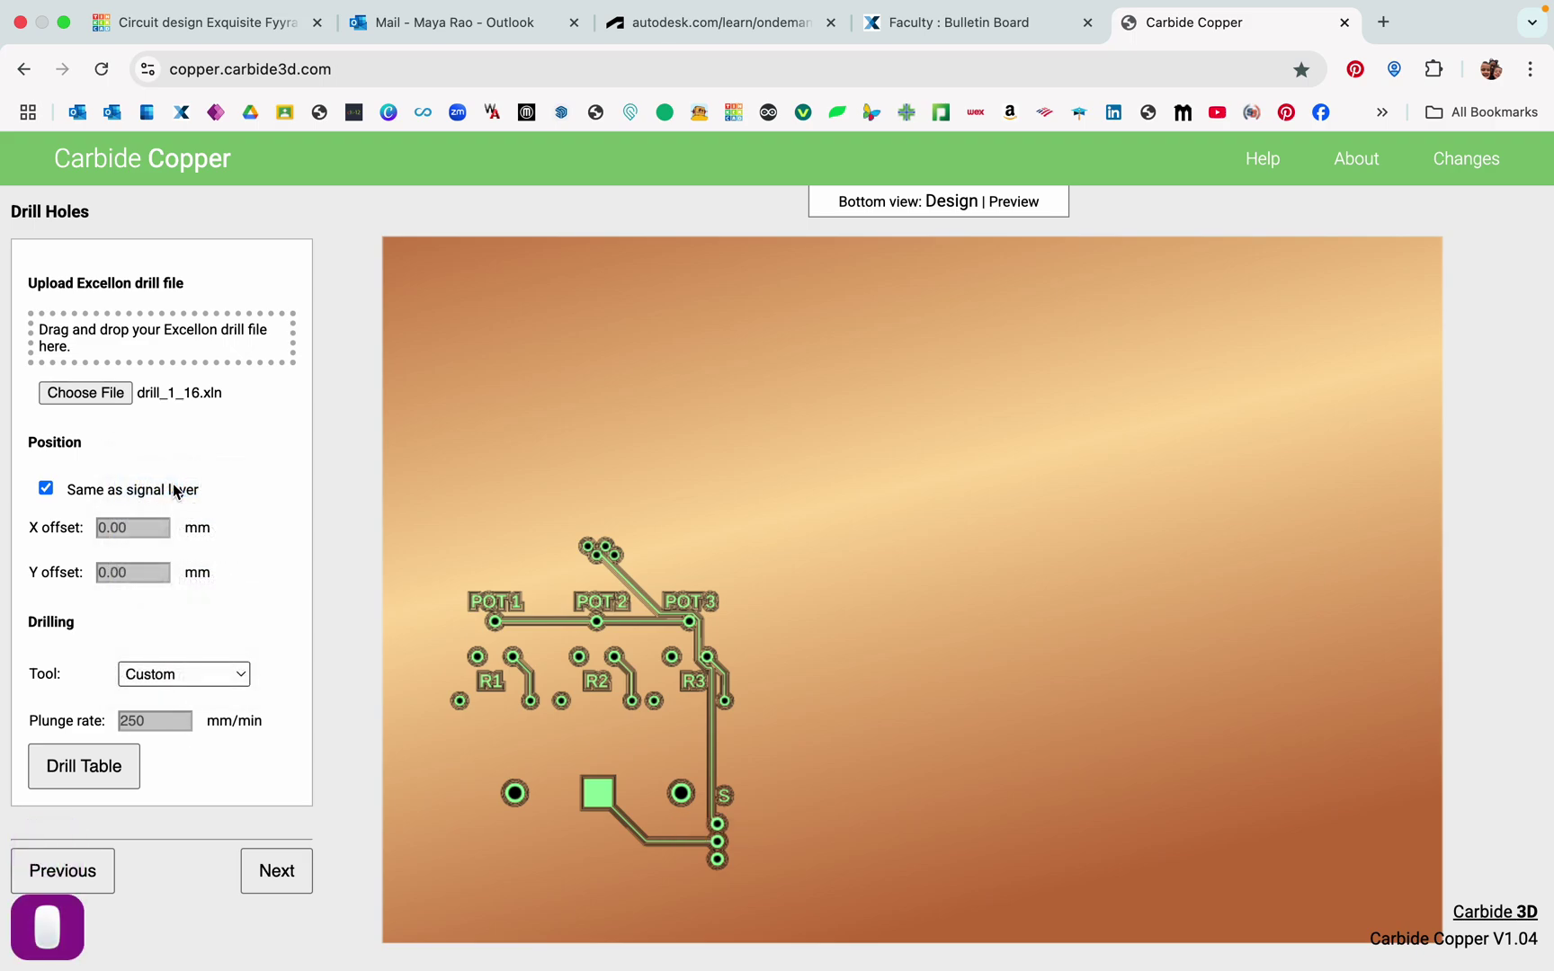
left_click(170, 681)
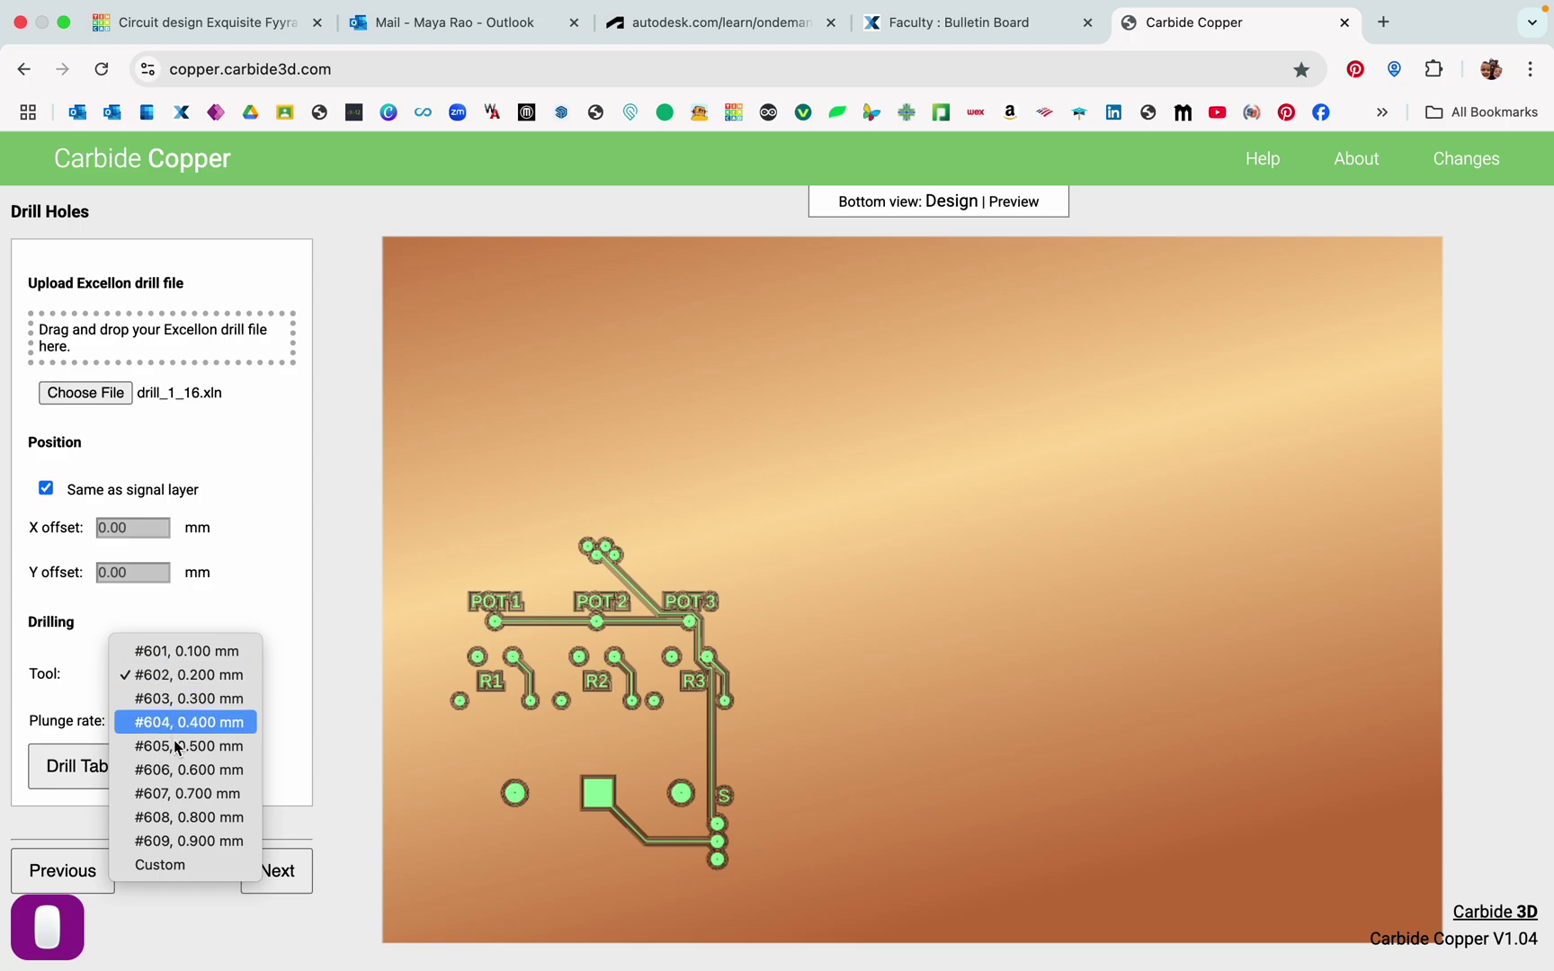
left_click(200, 841)
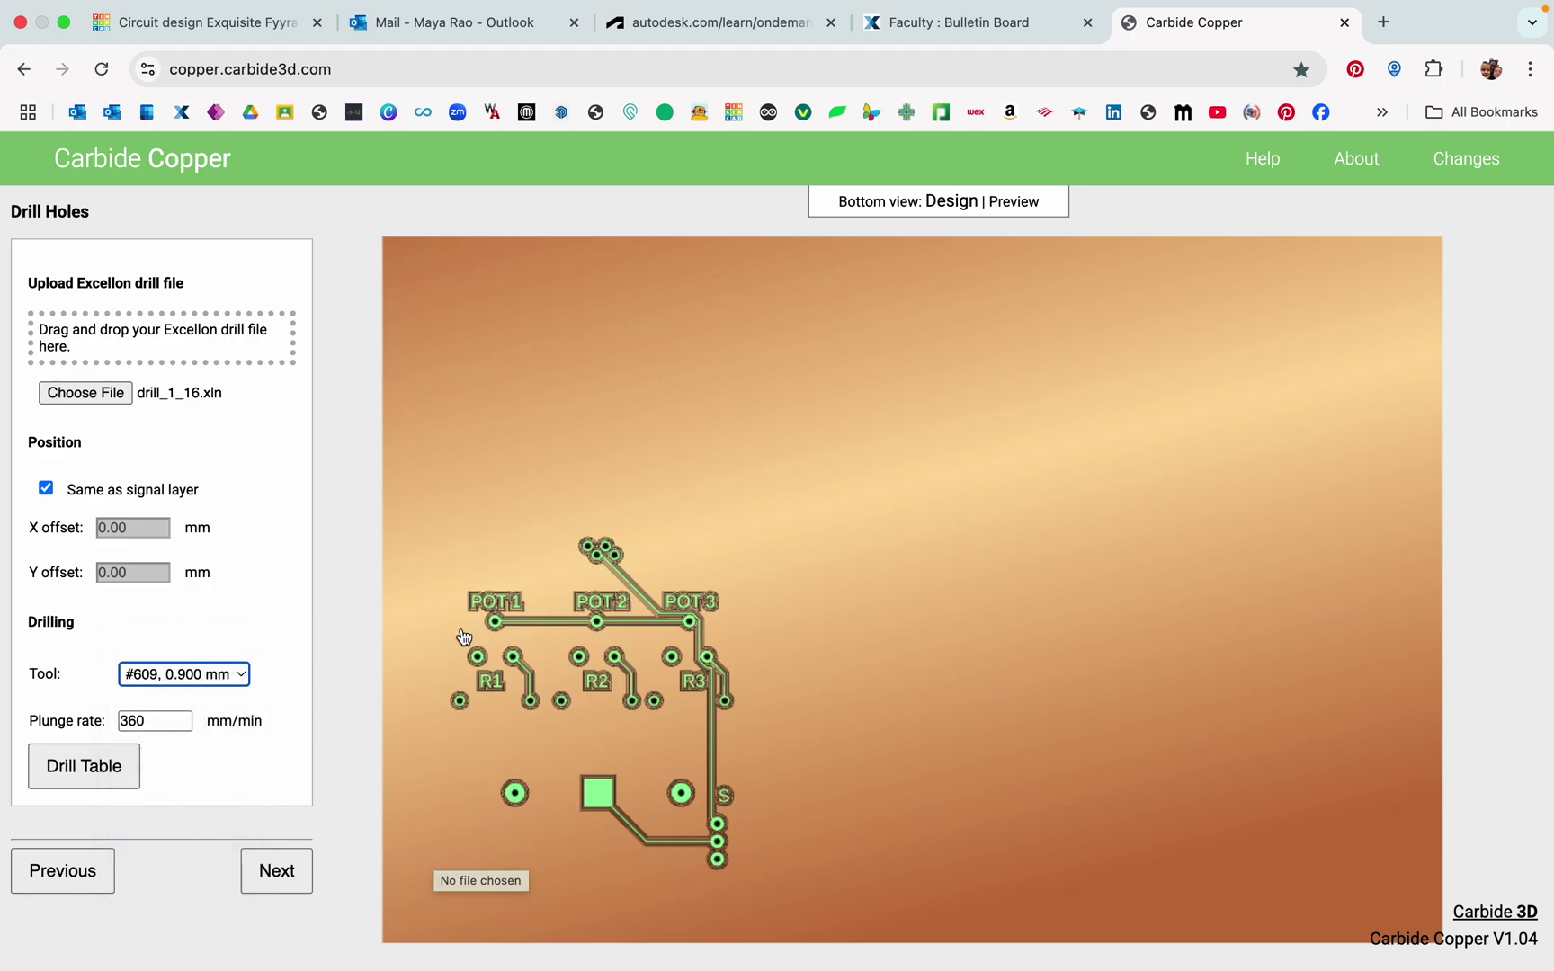
Continue to the board routing setup and load profile.gbr from the GerberFiles folder in PCB designs as the board outline.
left_click(288, 871)
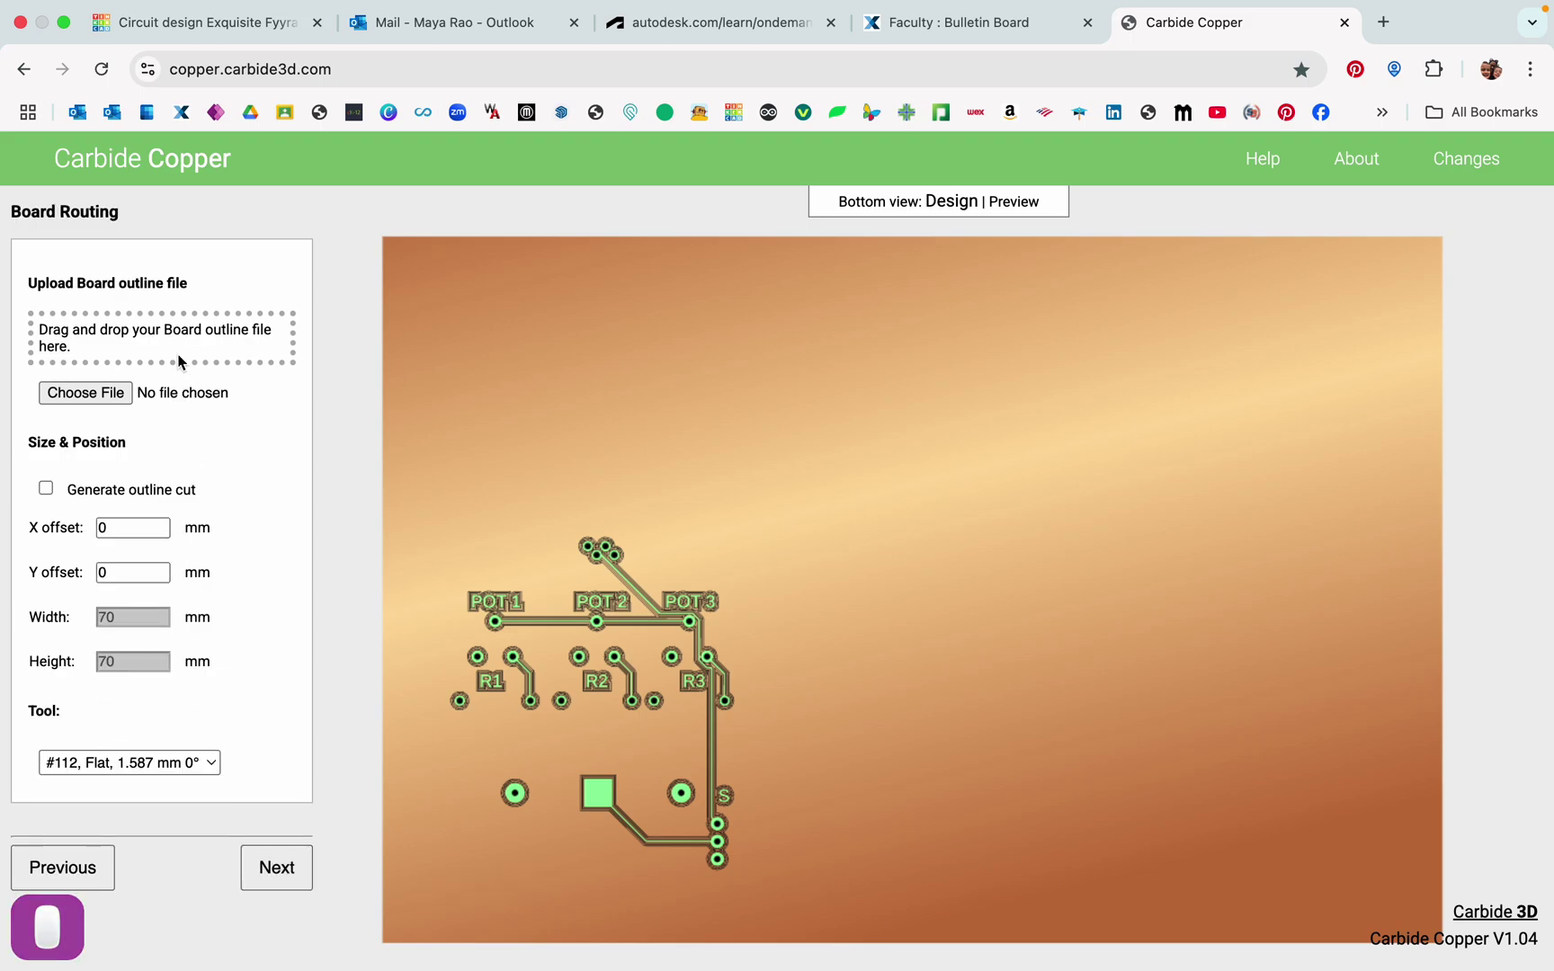
left_click(107, 393)
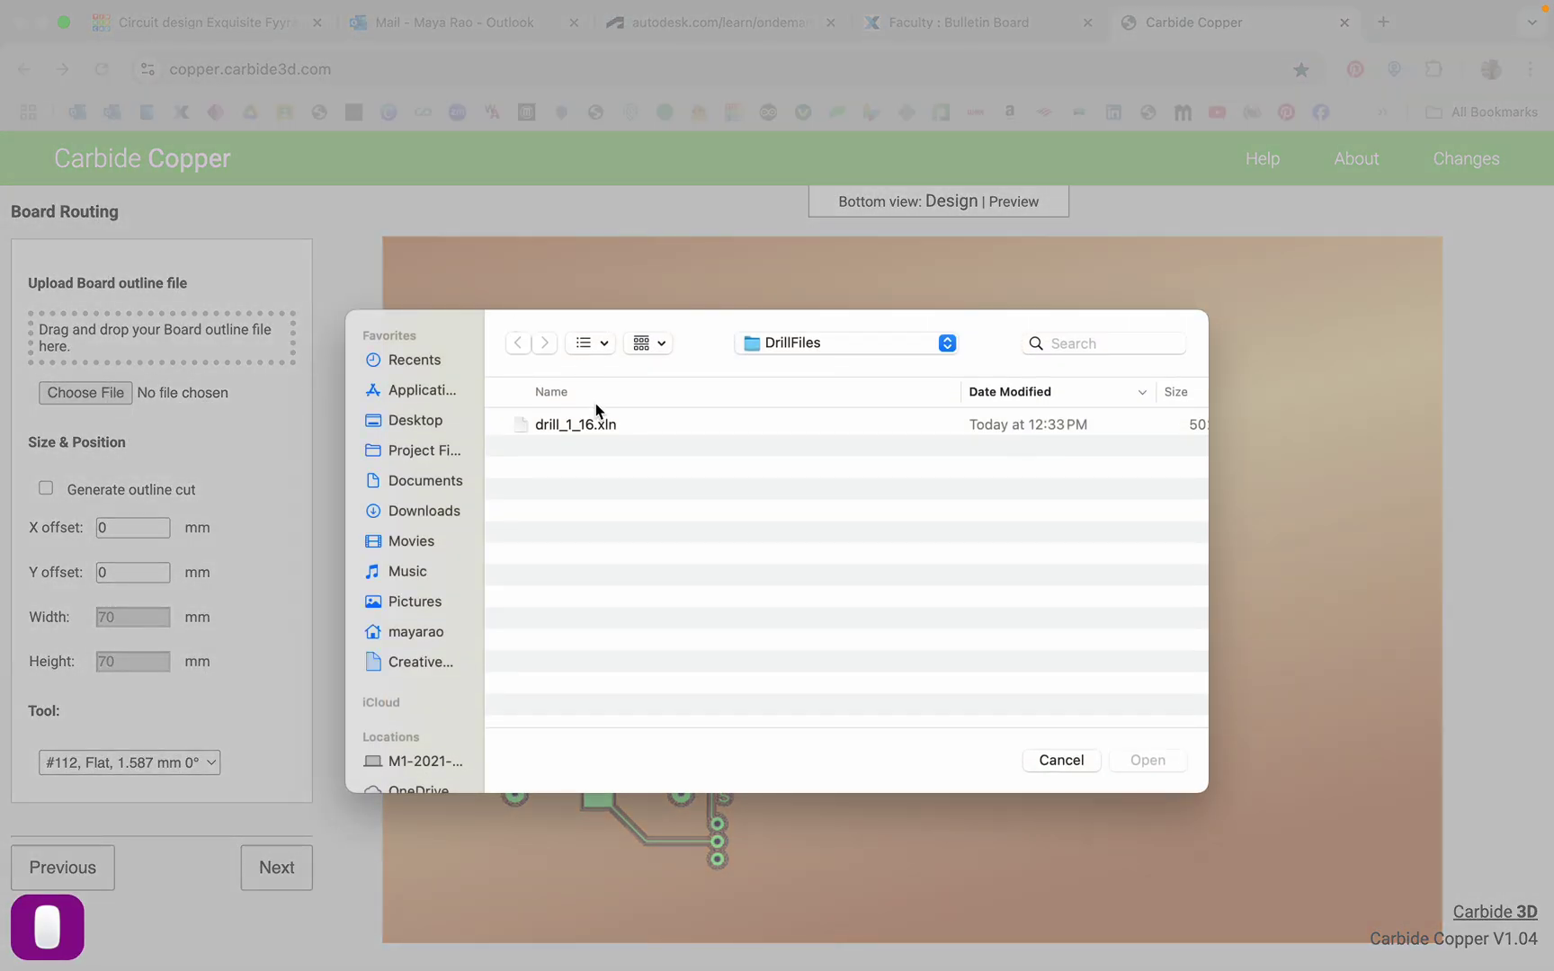
left_click(770, 344)
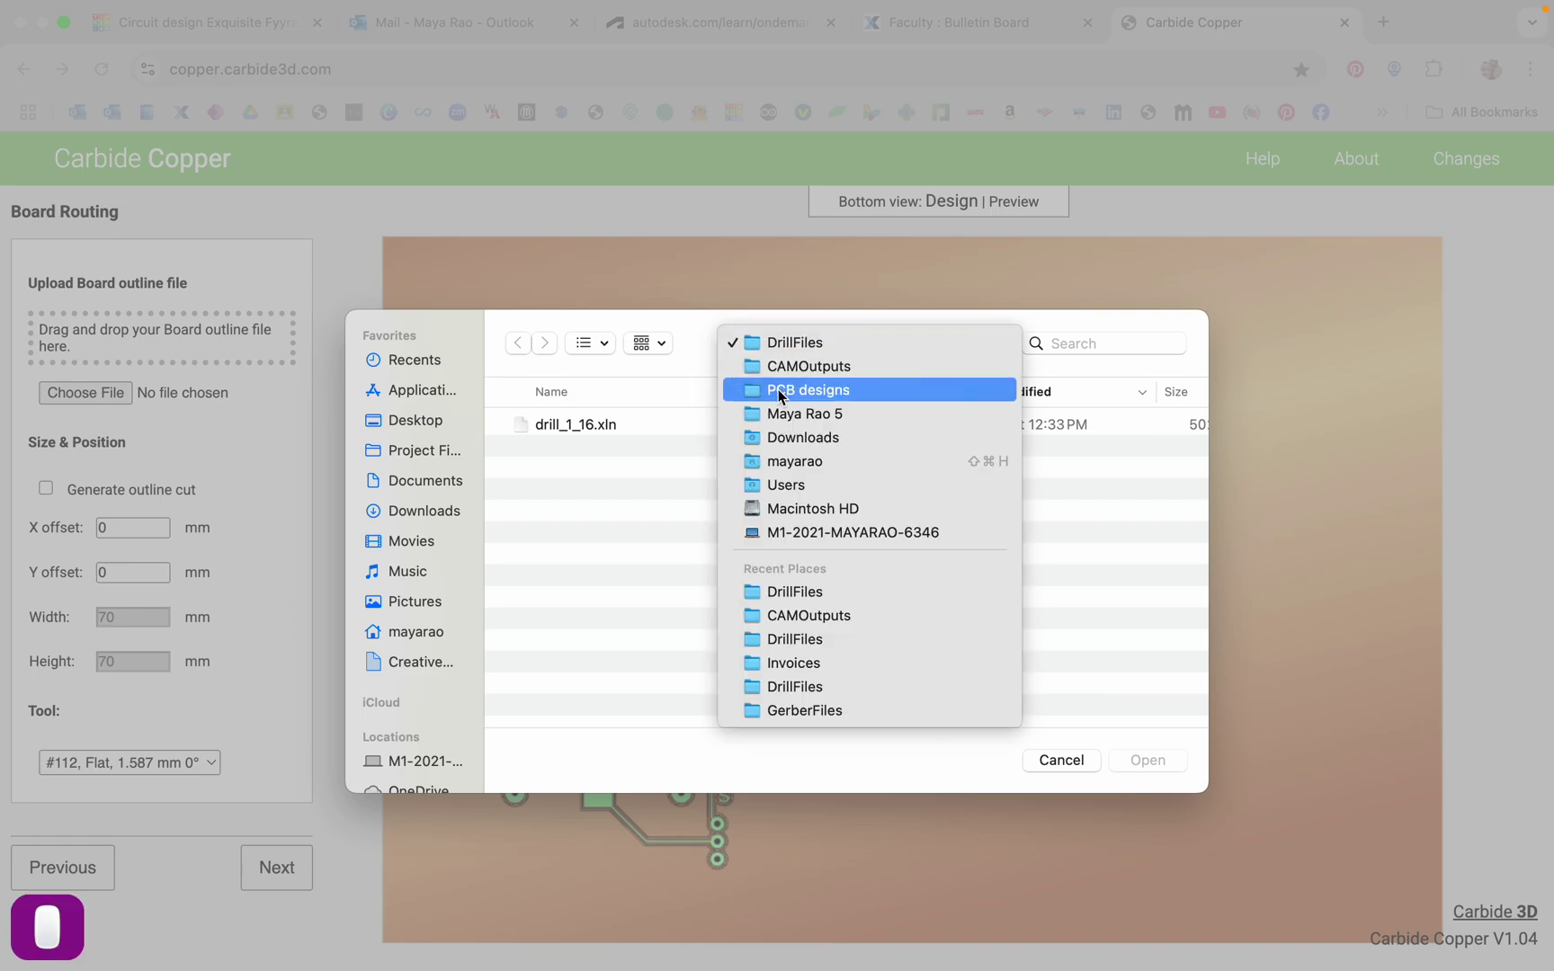
left_click(780, 394)
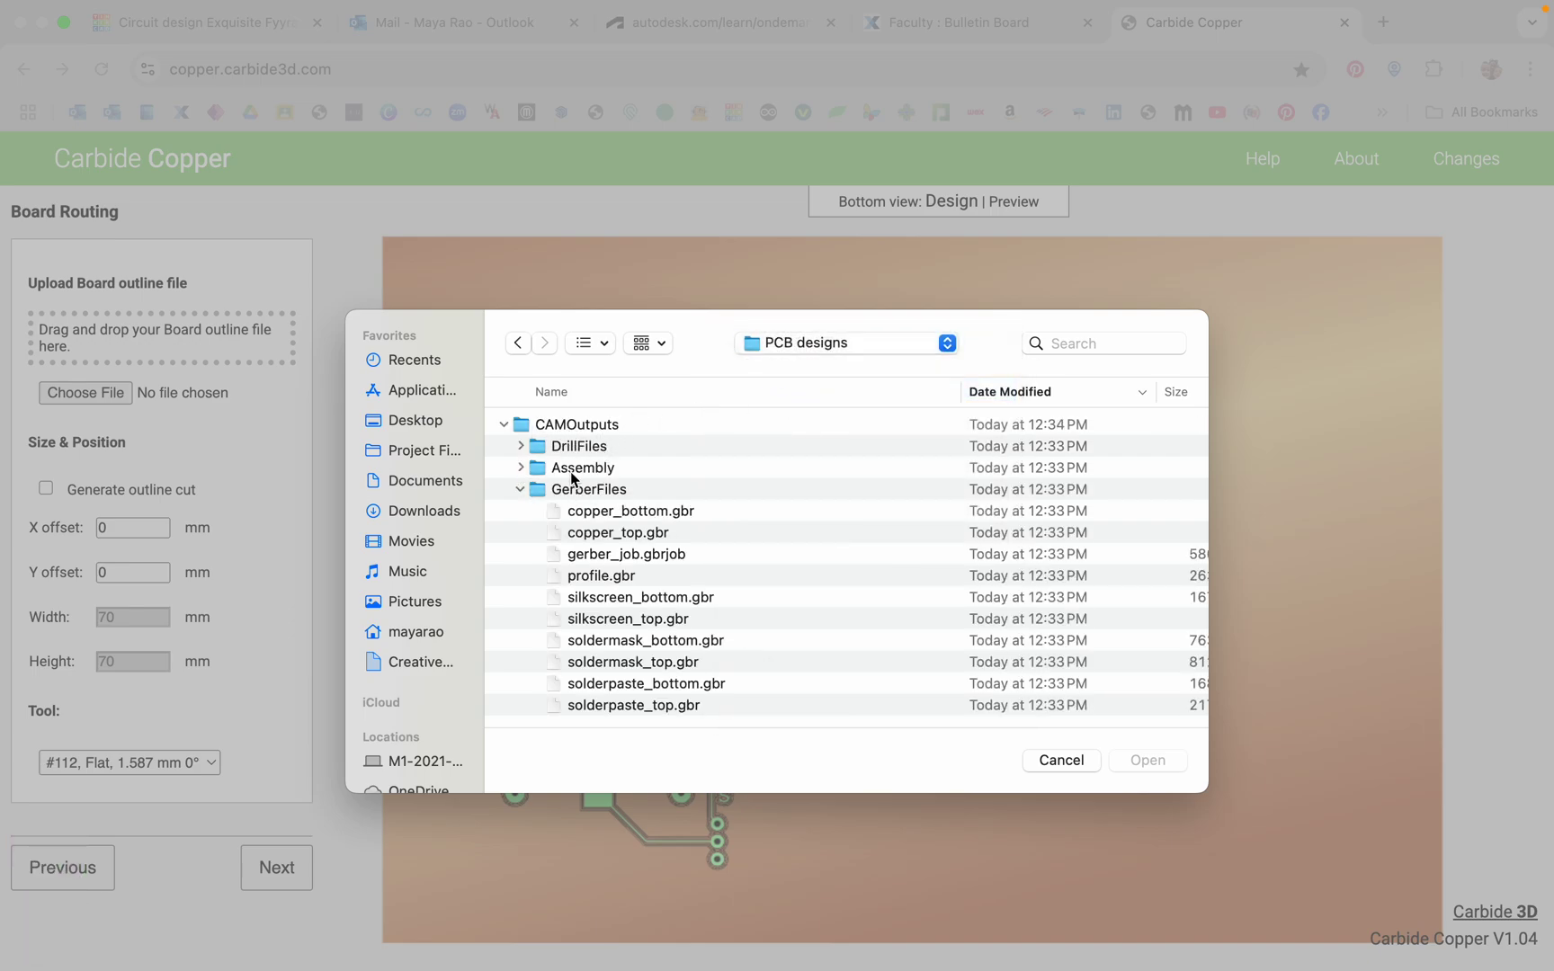
double_click(591, 579)
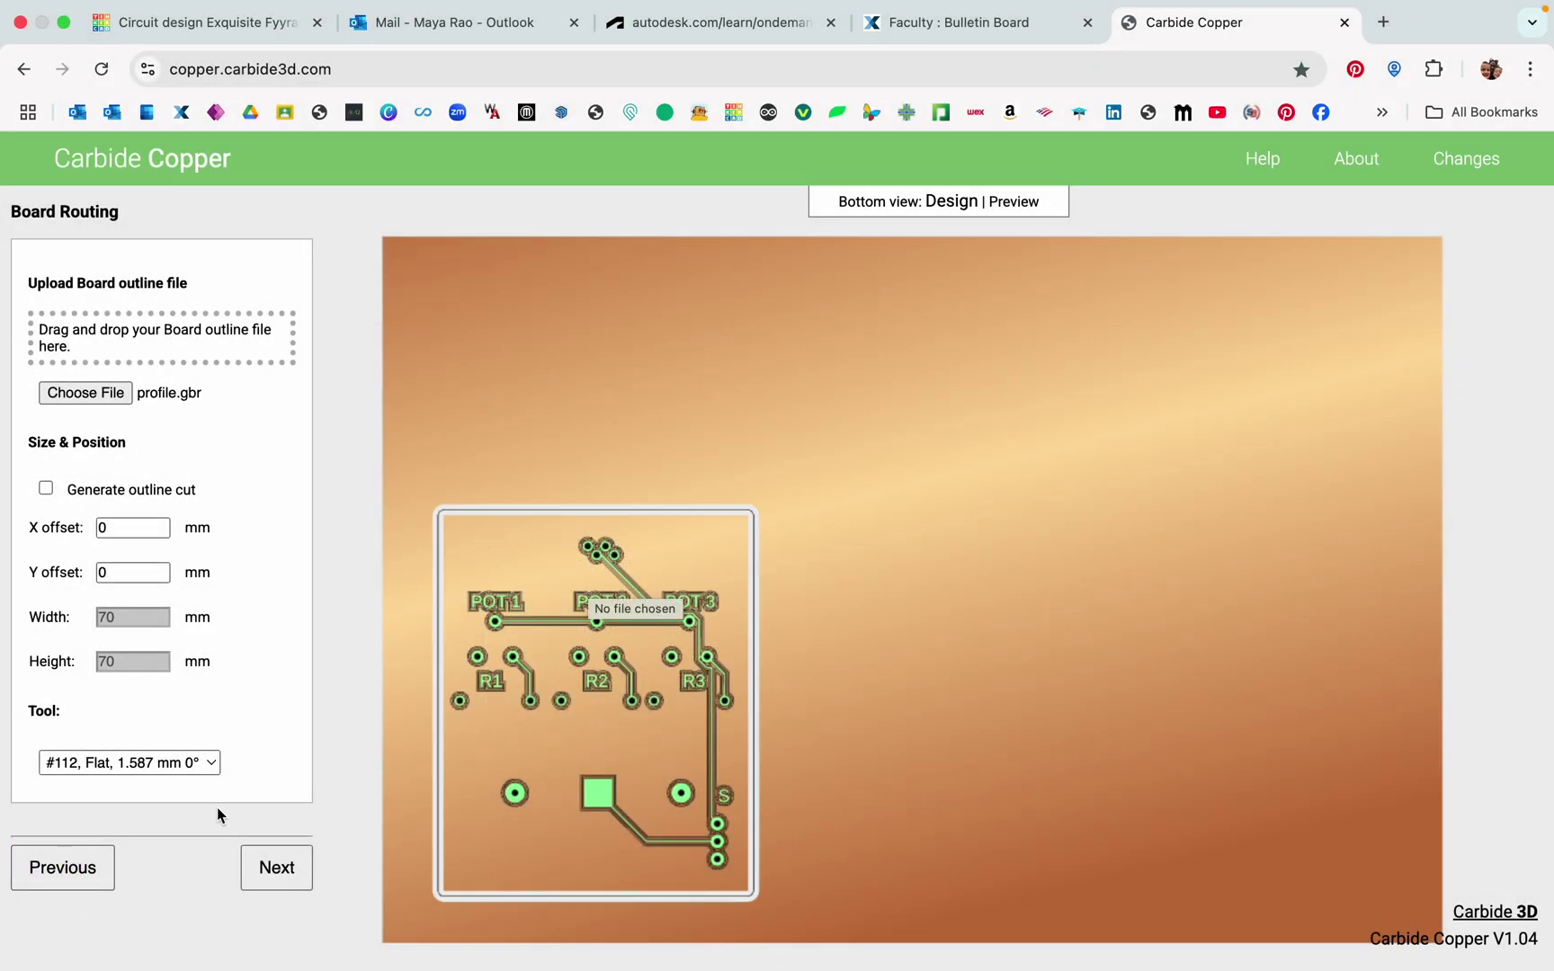
Continue to the area rubout setup and switch the board view from Design to Preview to inspect the milled traces.
left_click(274, 866)
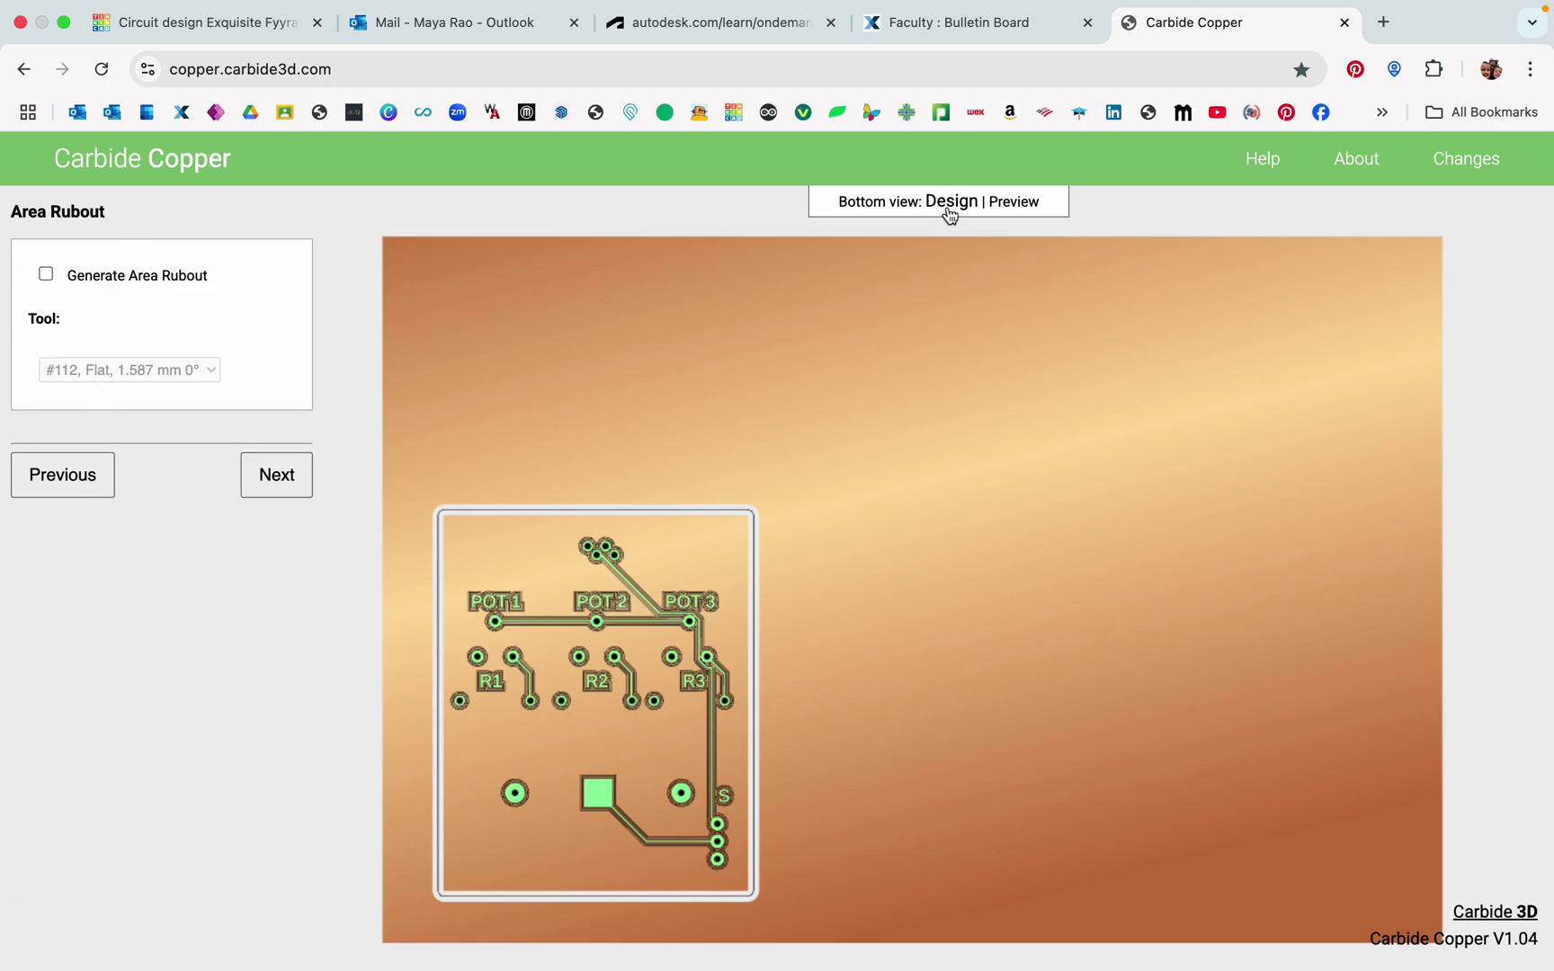
left_click(1014, 200)
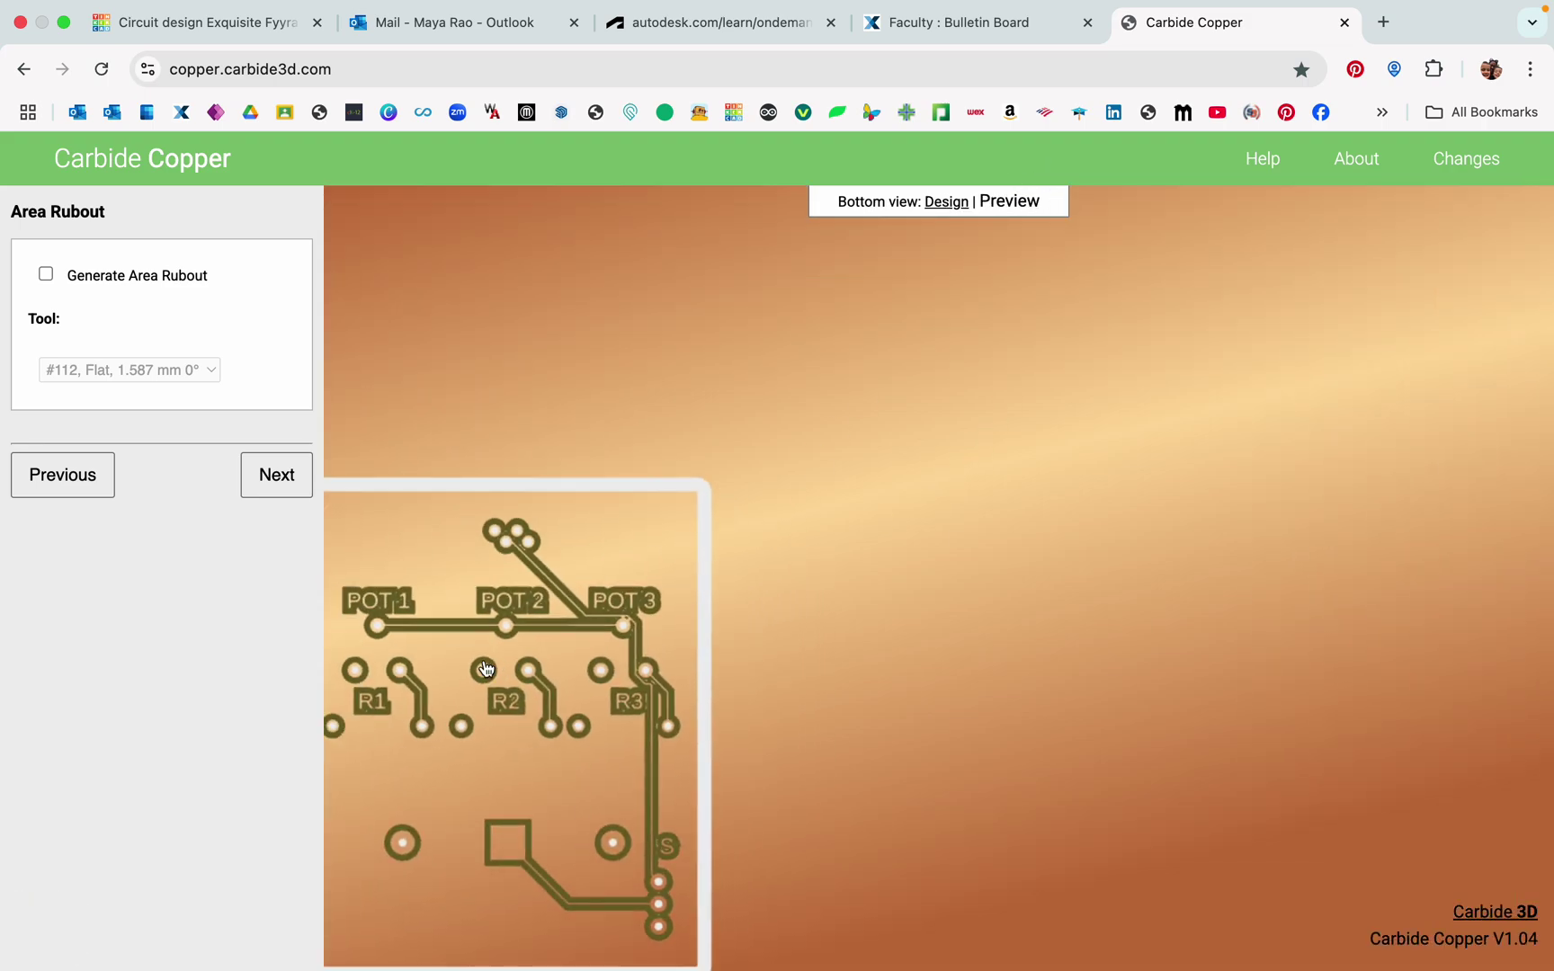
scroll(582, 645, "up", 3)
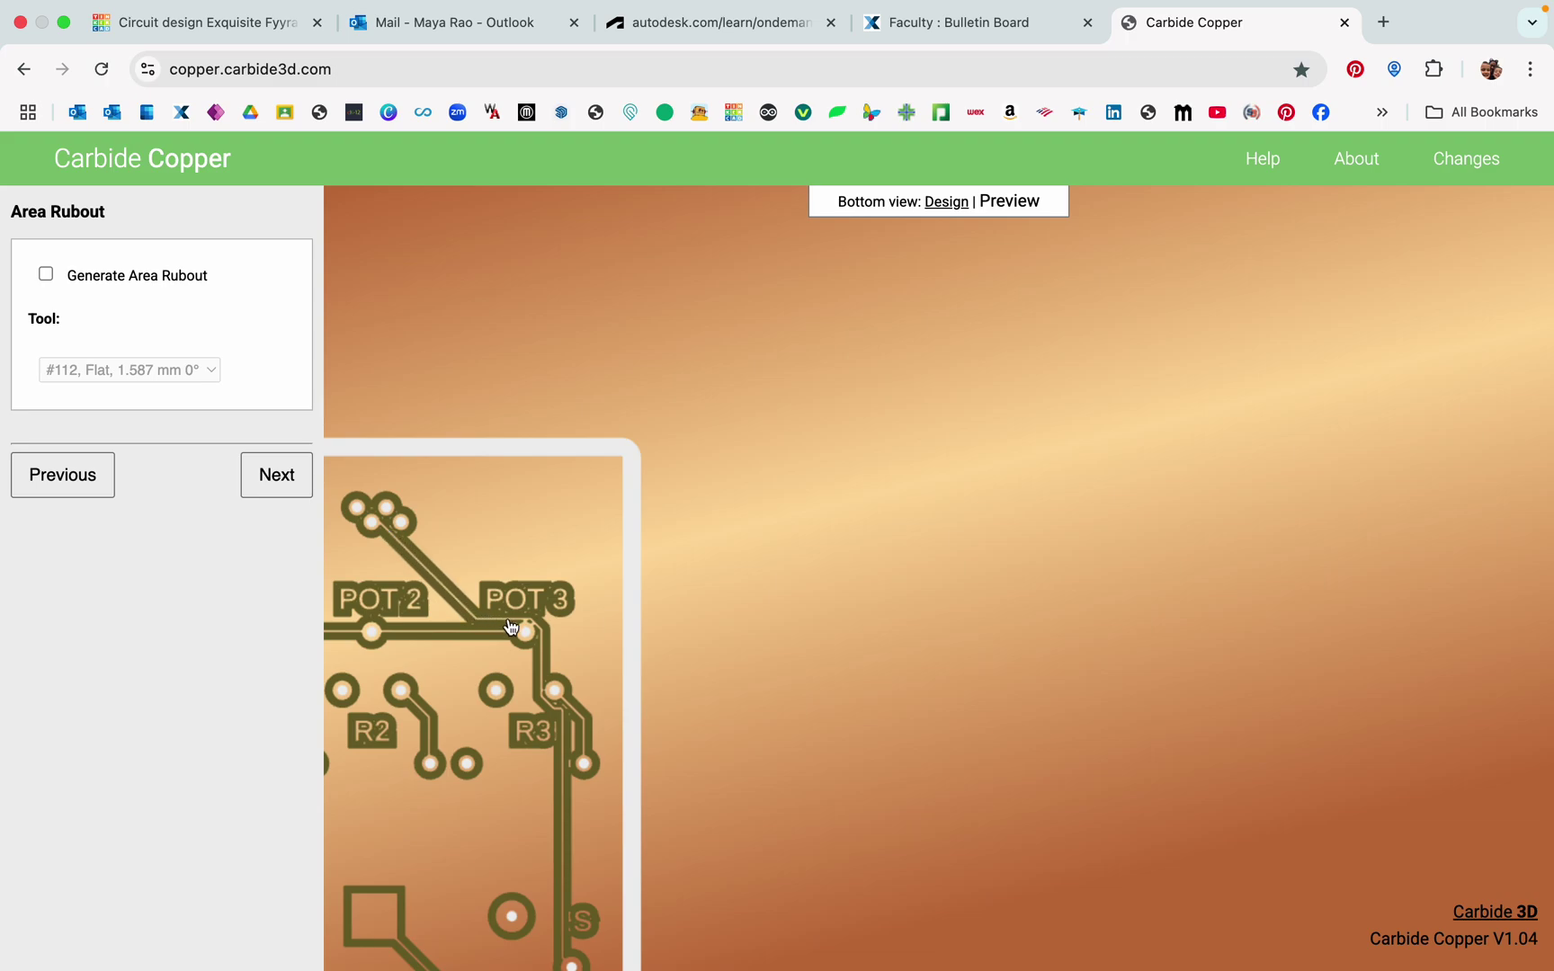
Enable area rubout generation for the board and set its tool to #101, Flat, 3.175 mm 0°.
left_click(46, 275)
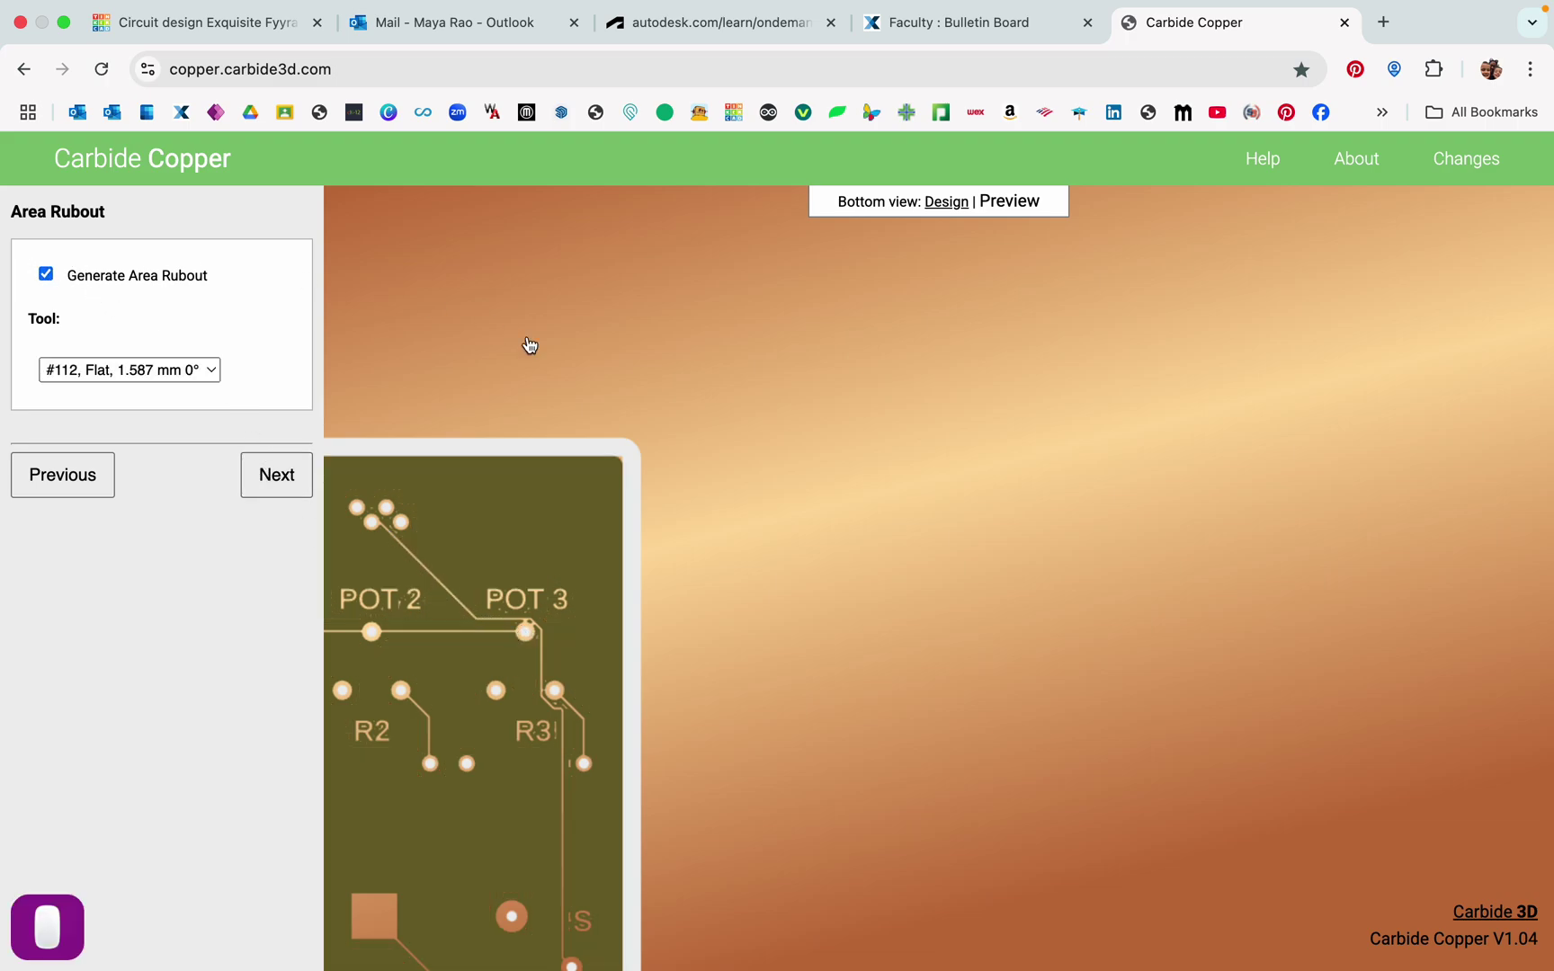
scroll(551, 812, "up", 5)
scroll(552, 812, "down", 5)
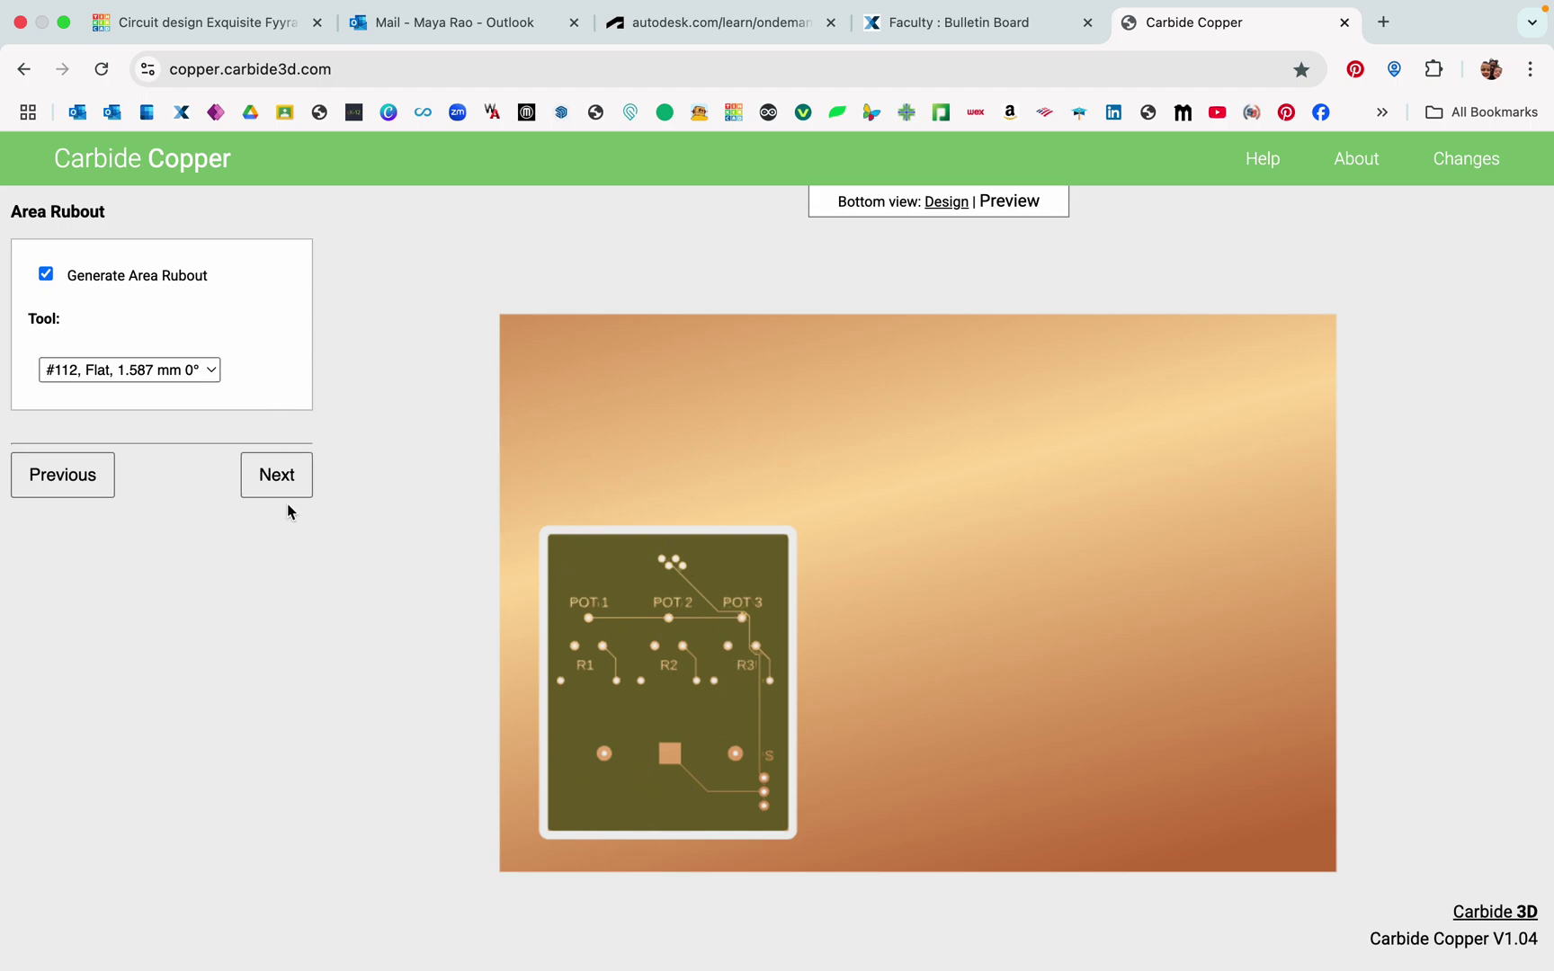
left_click(188, 369)
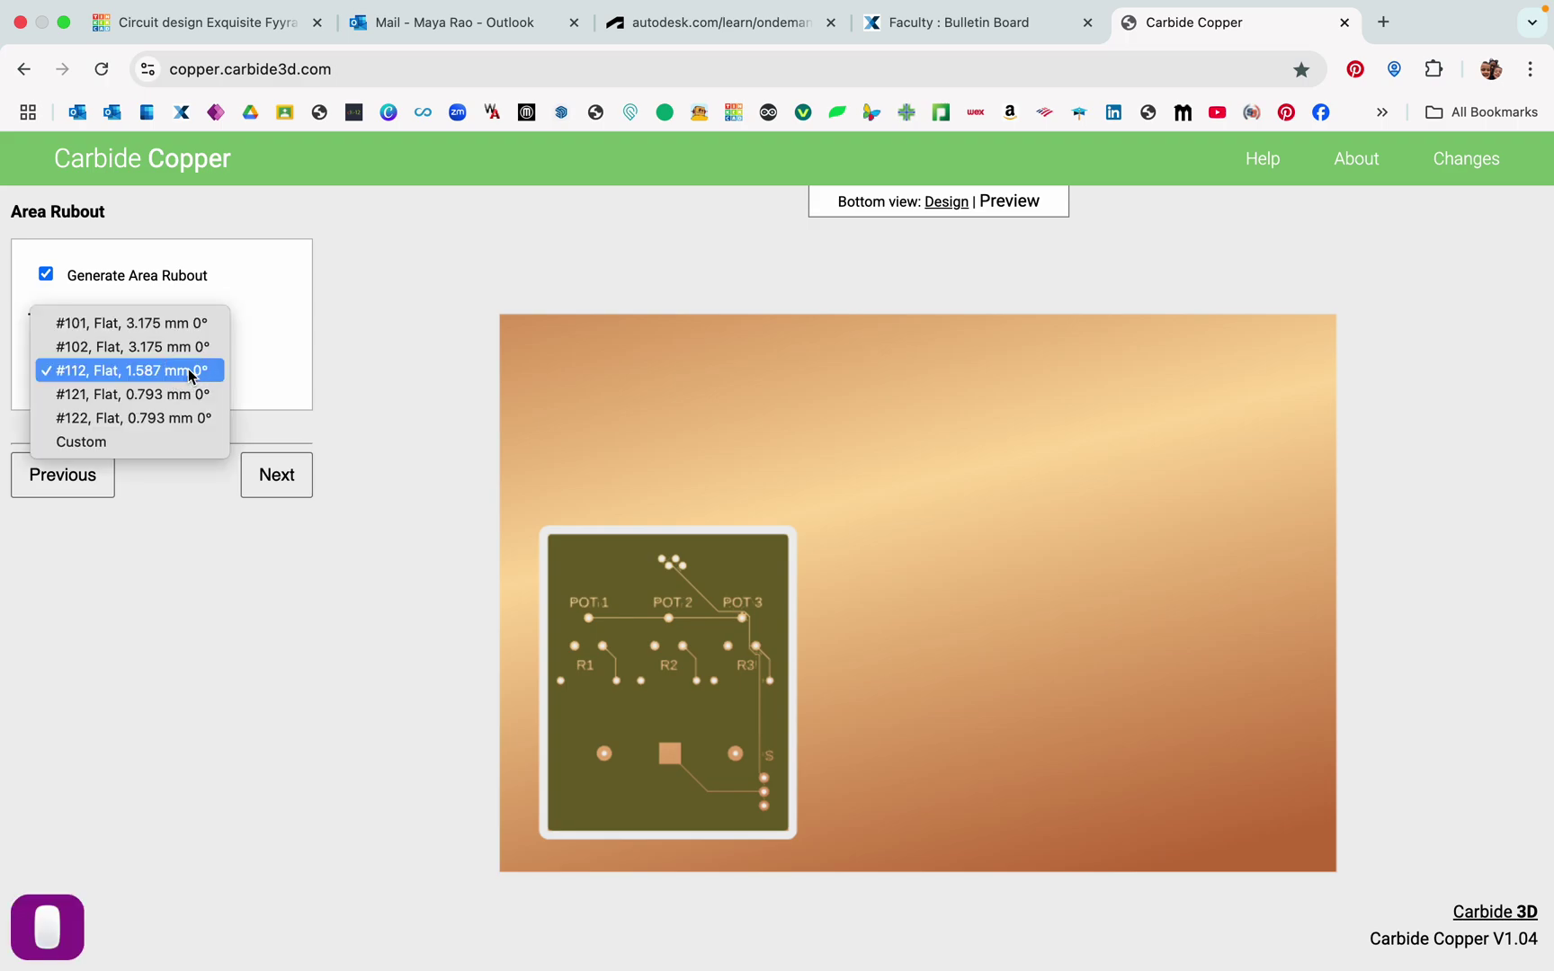
left_click(163, 322)
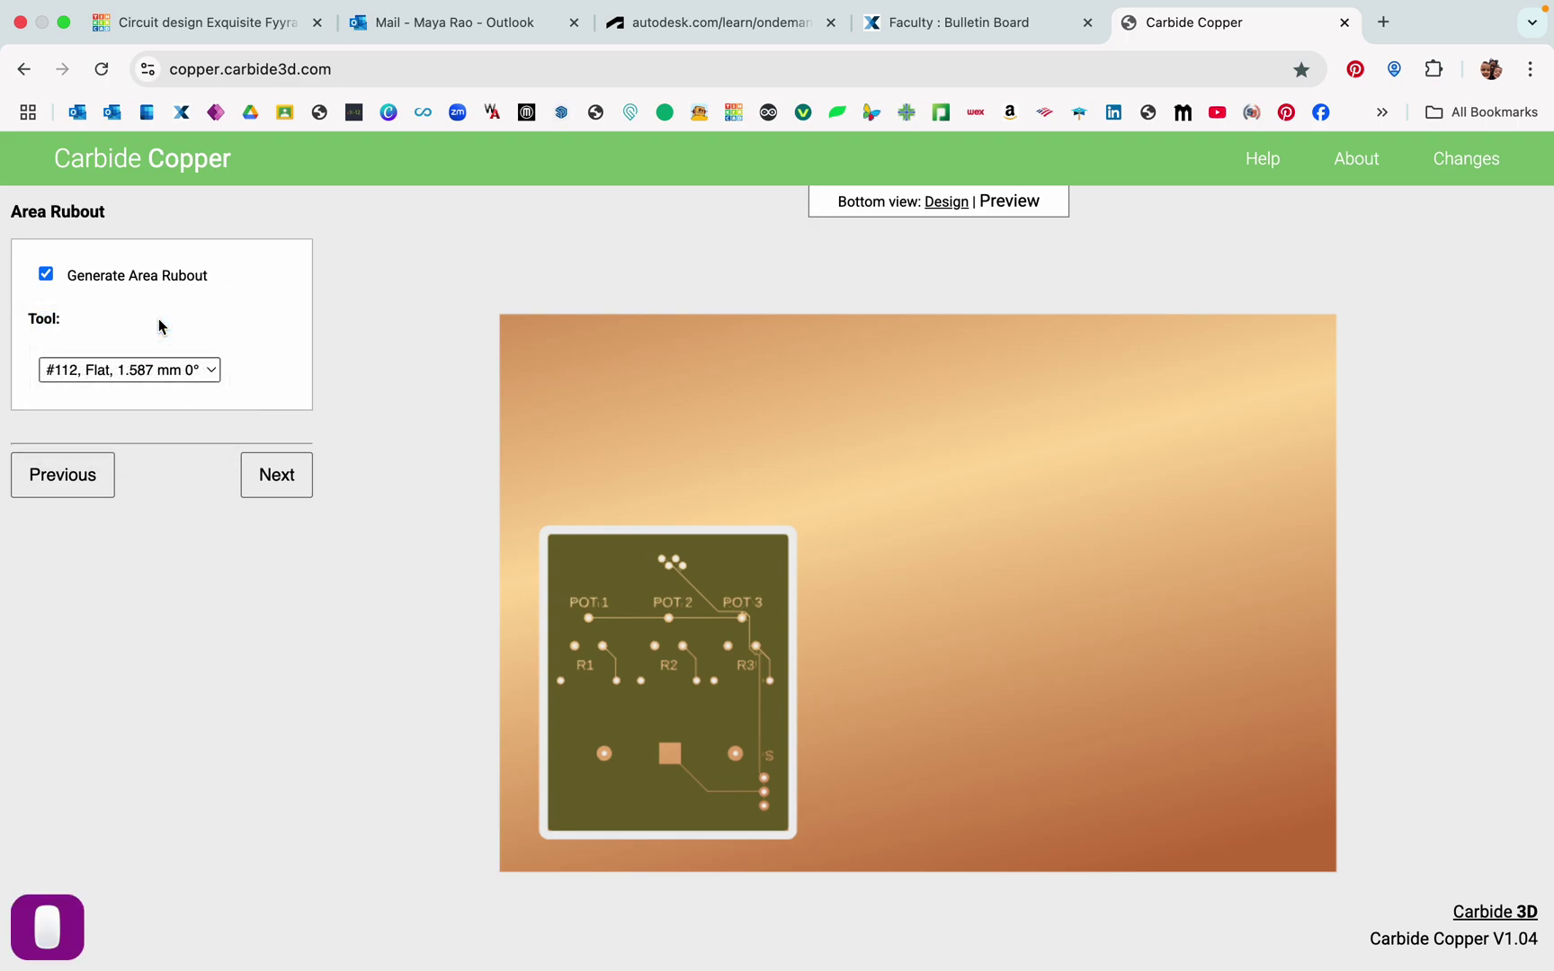
Continue to the G-code output, save the job as a single gcode file, and try to open the downloaded file.
left_click(287, 482)
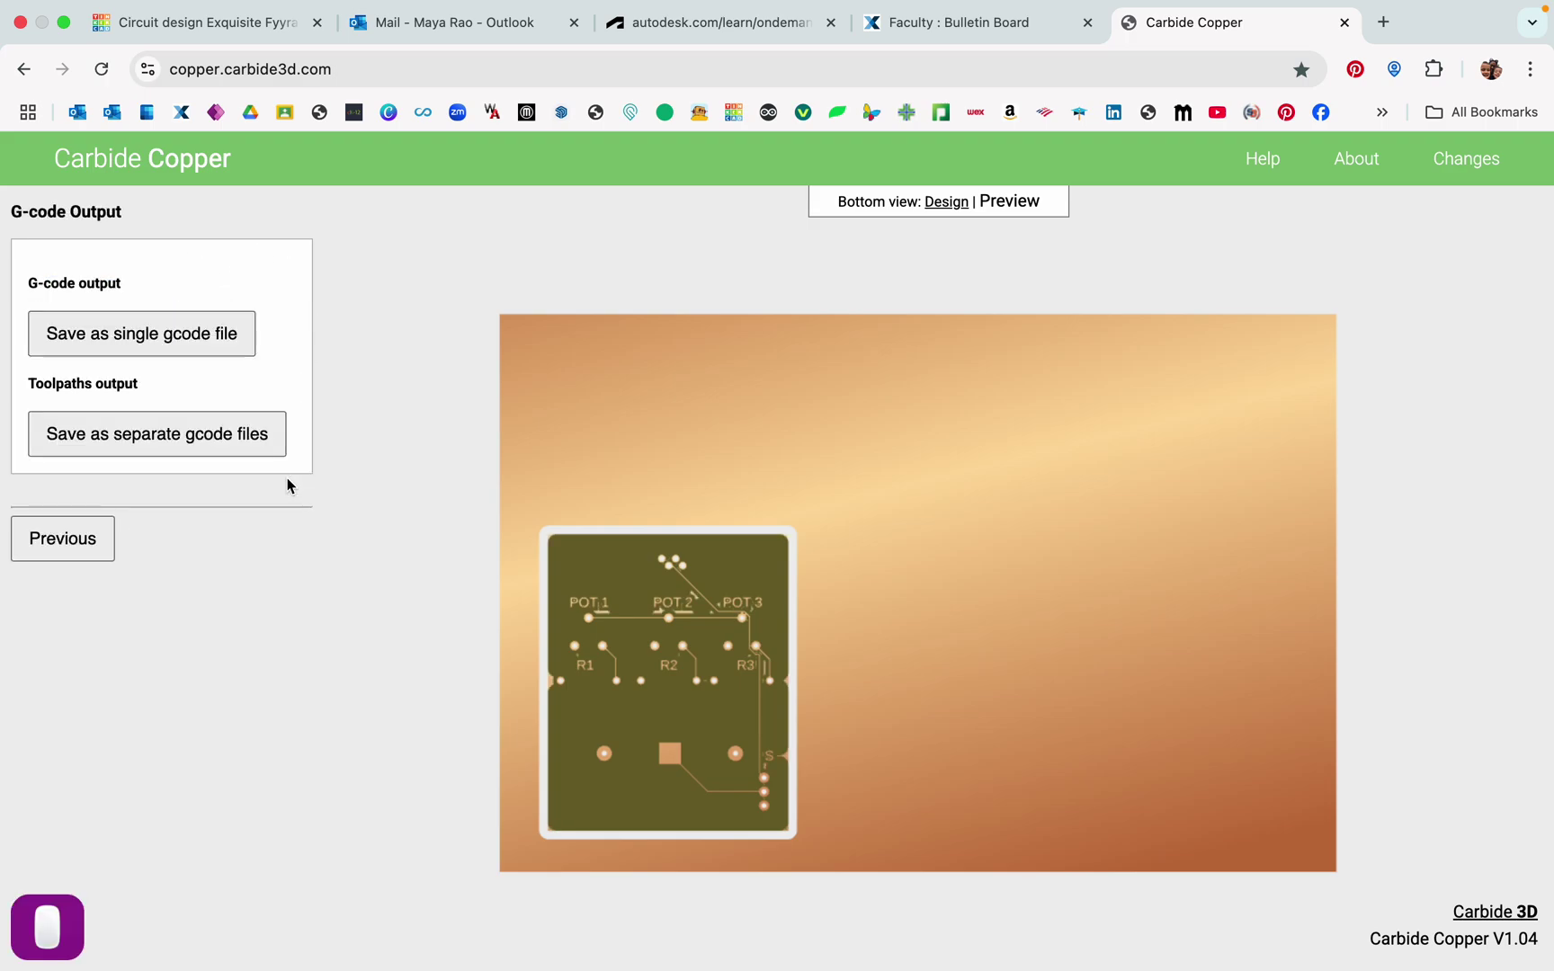
left_click(199, 344)
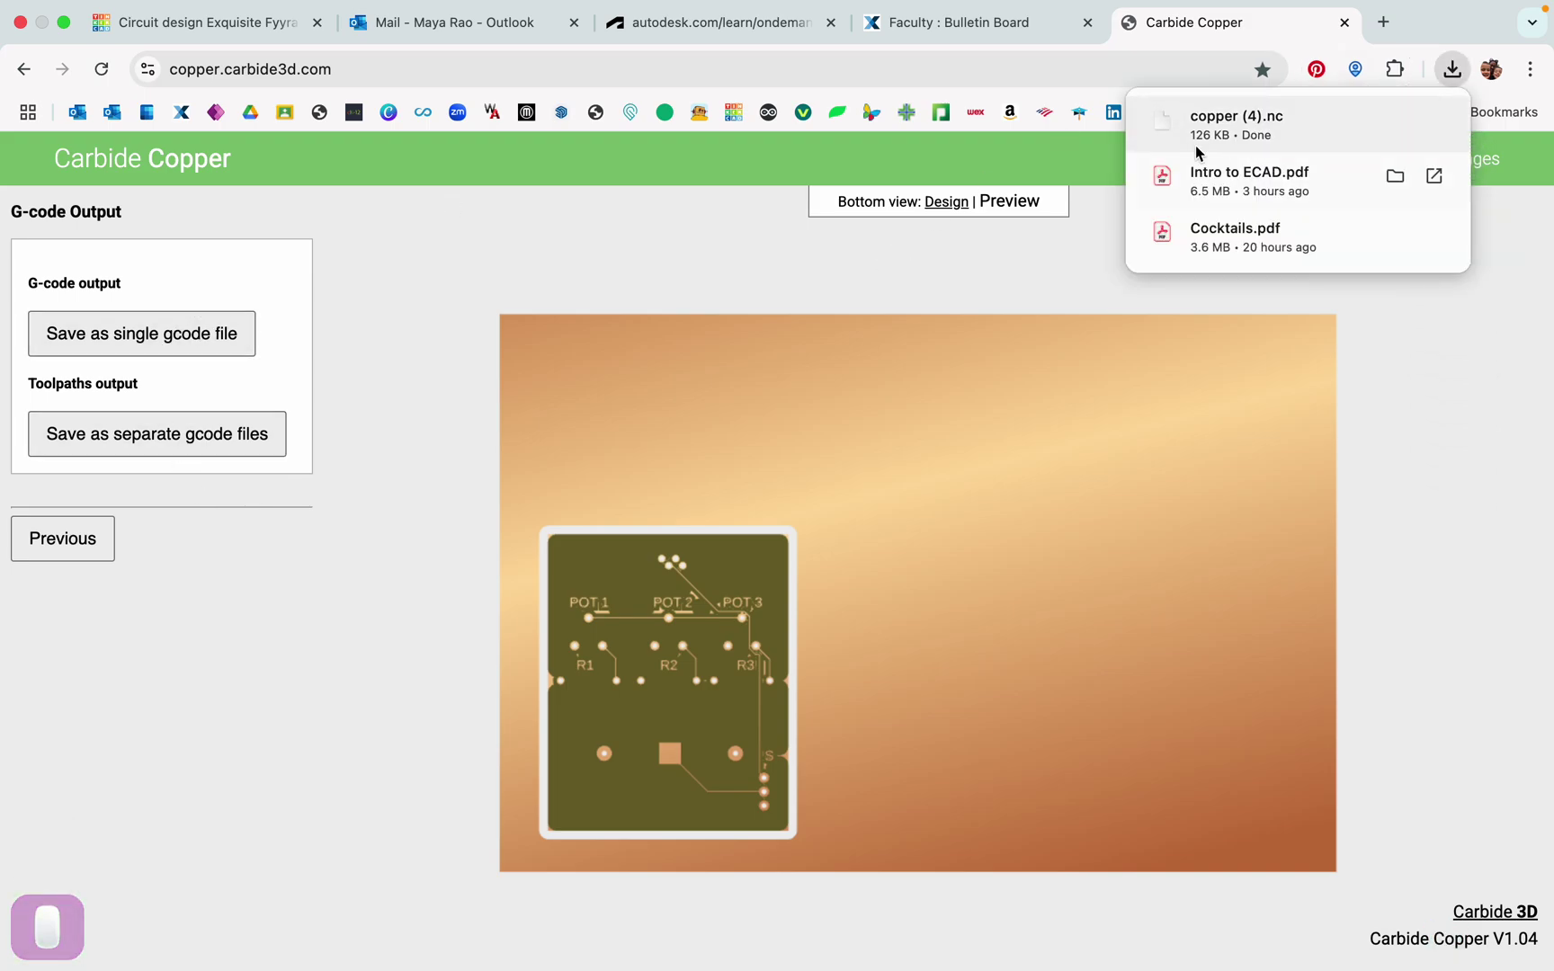
left_click(1223, 129)
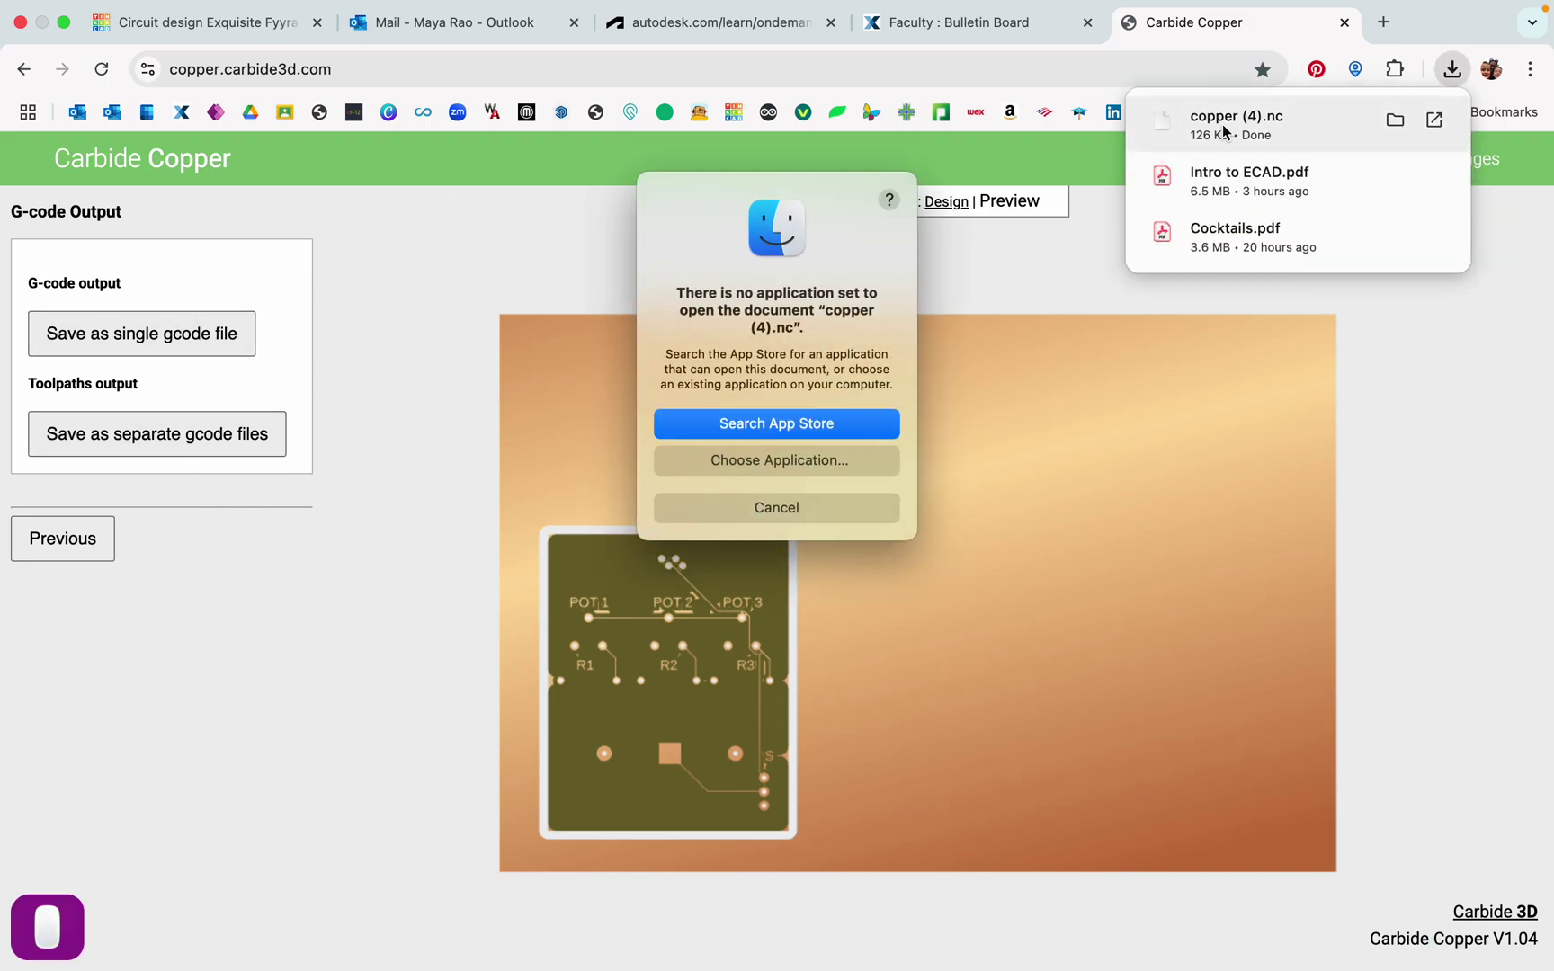
left_click(877, 507)
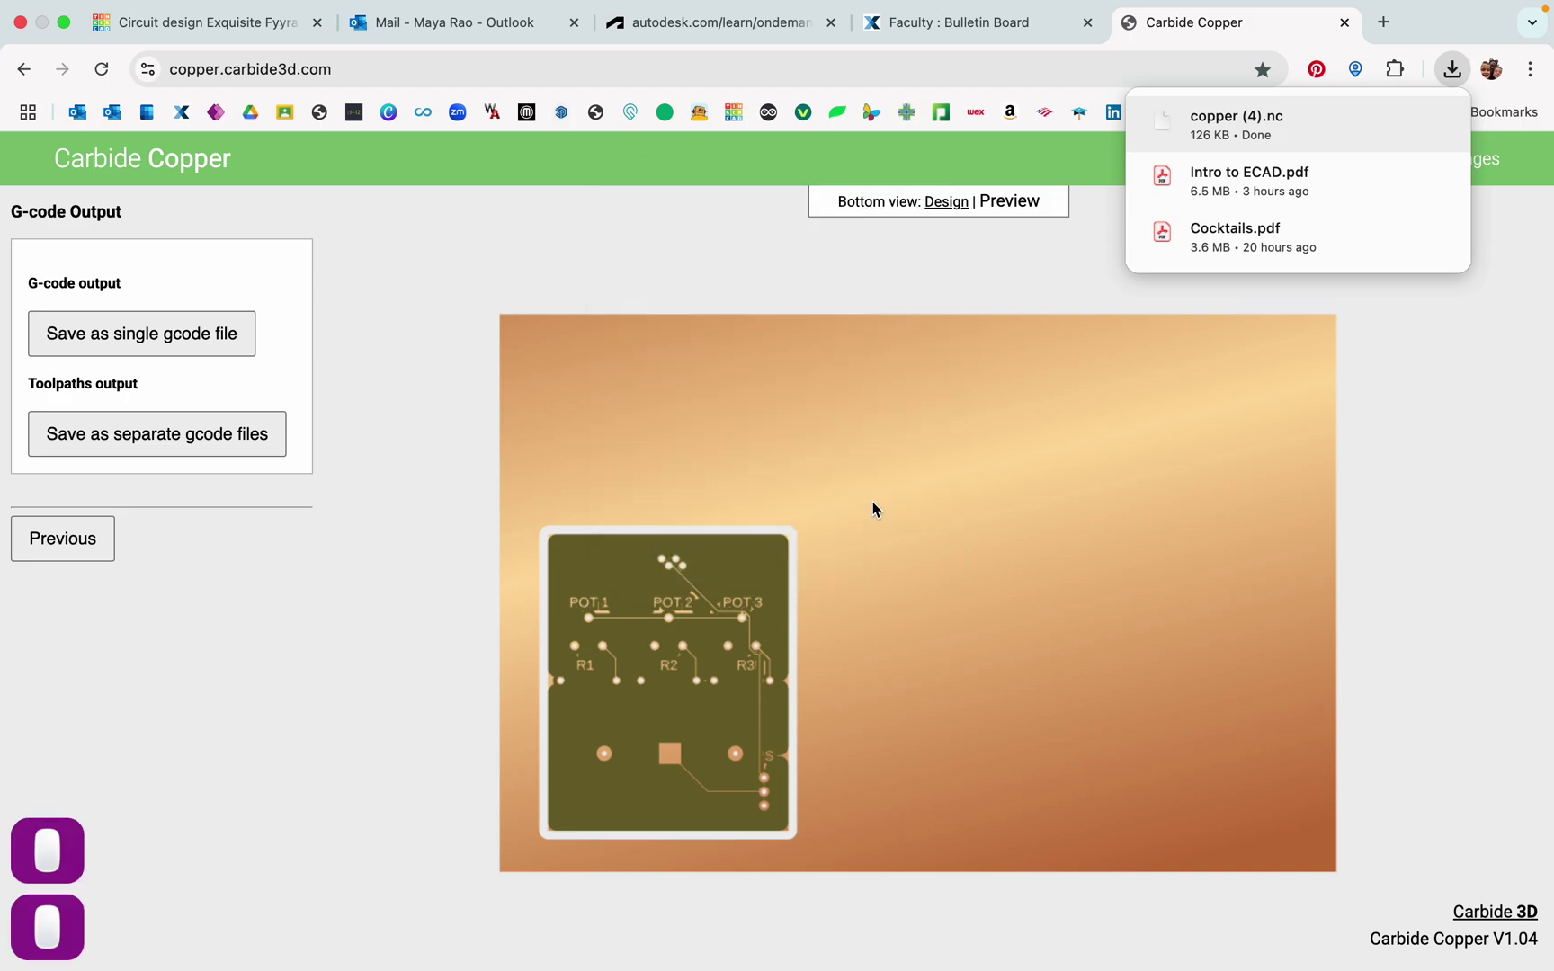
Switch to Finder and rename copper (4).nc in the Downloads folder as PCB demo top.
left_click(79, 945)
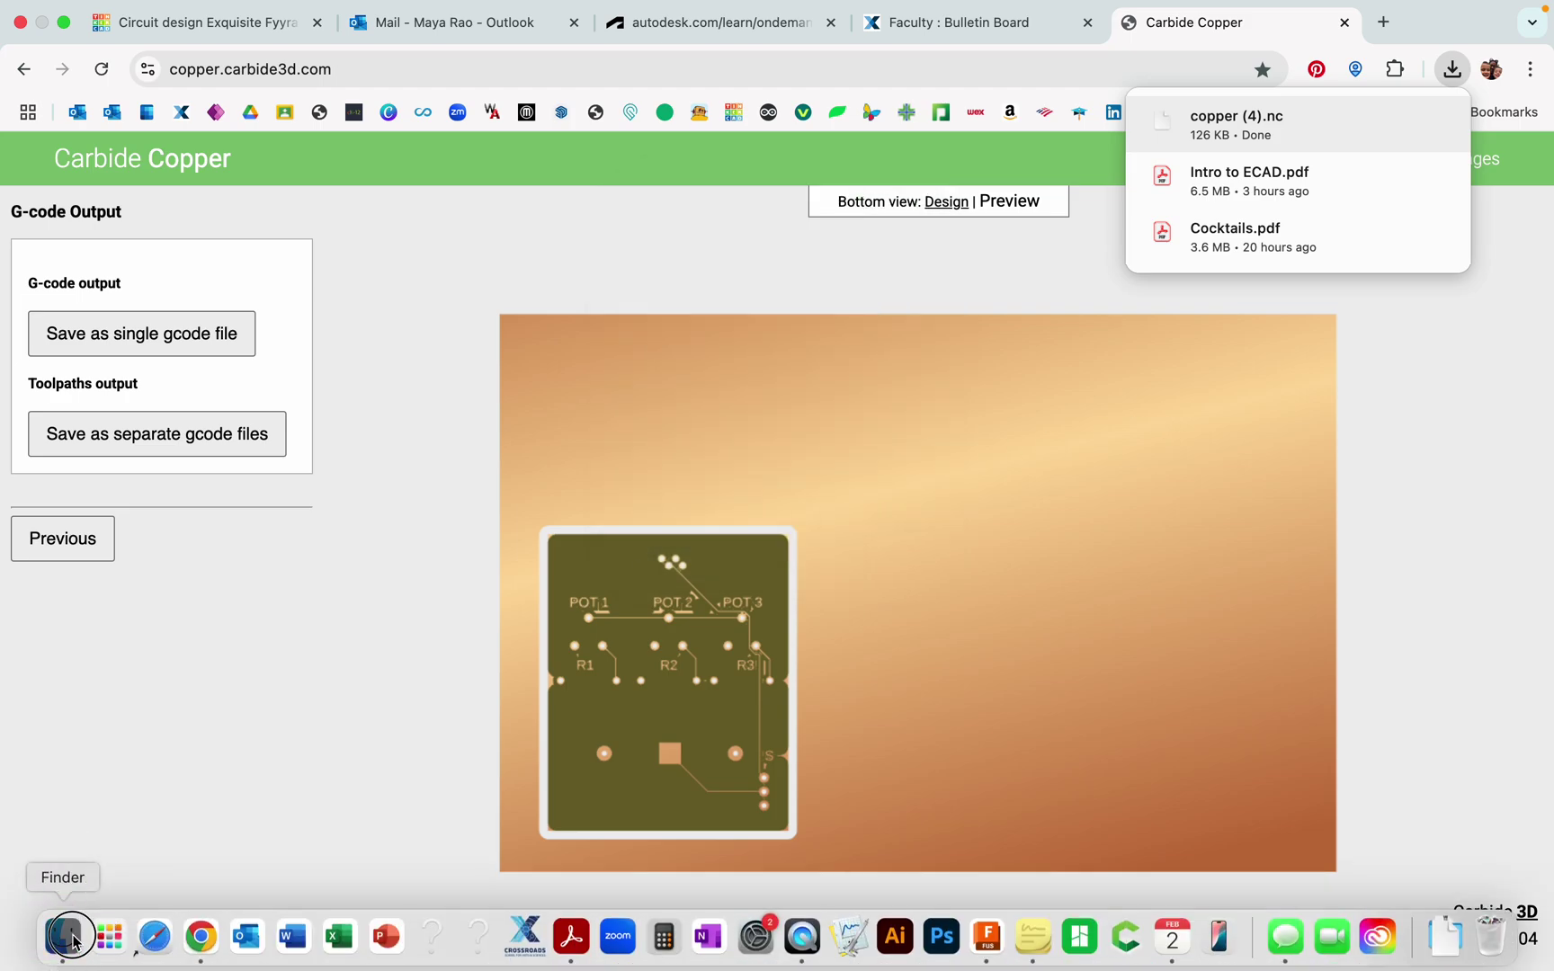
left_click(861, 239)
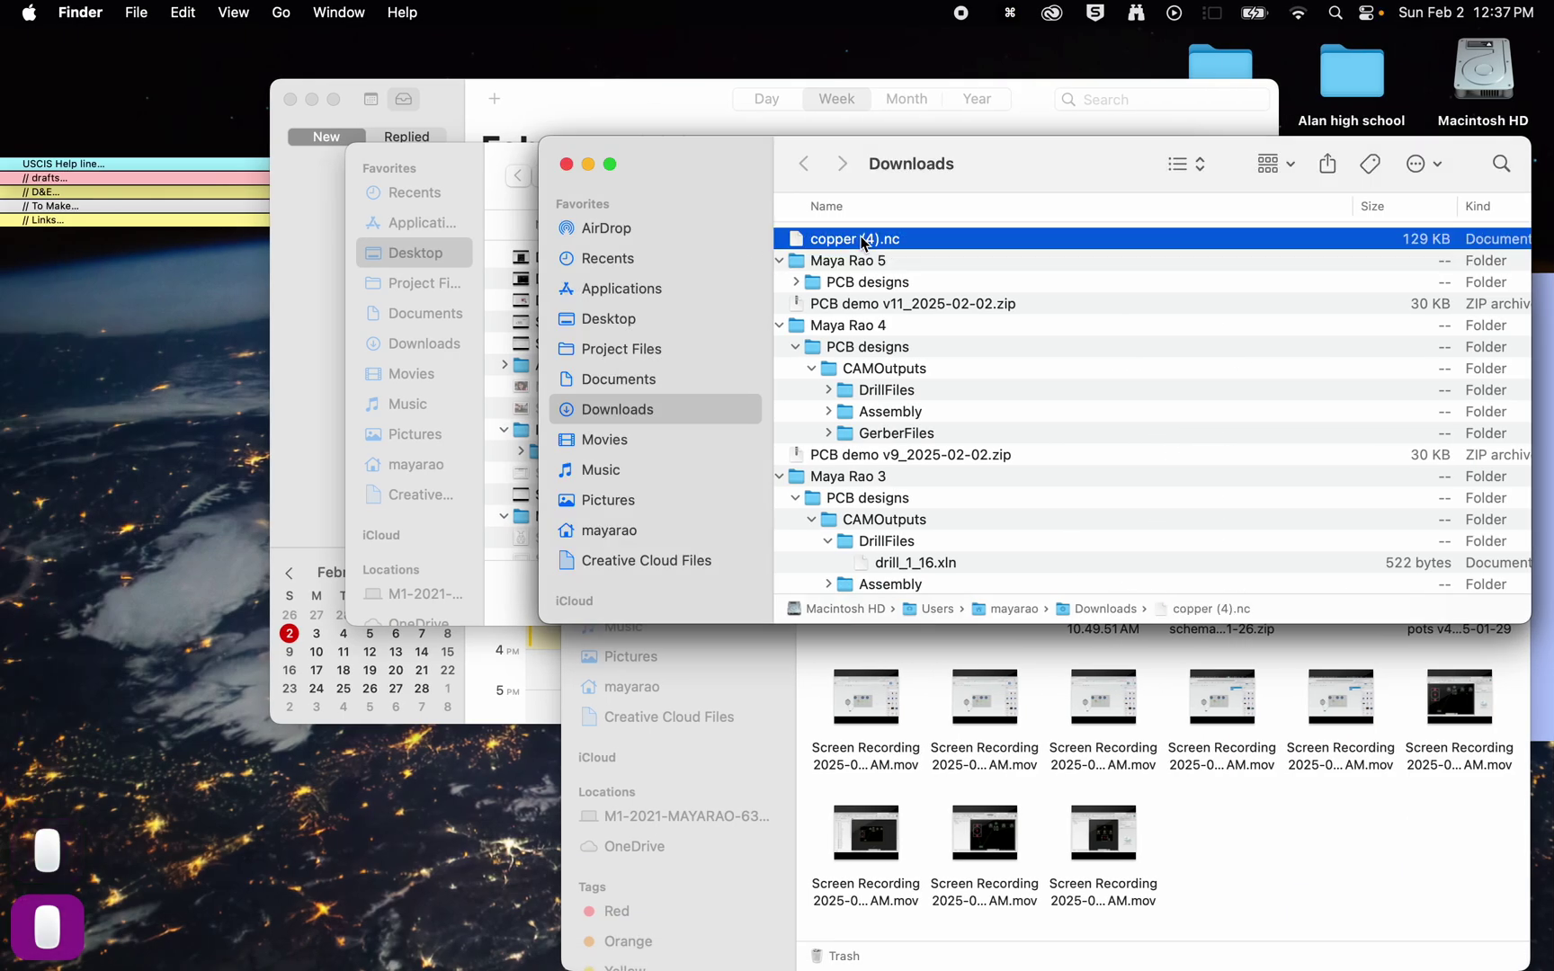
left_click(861, 239)
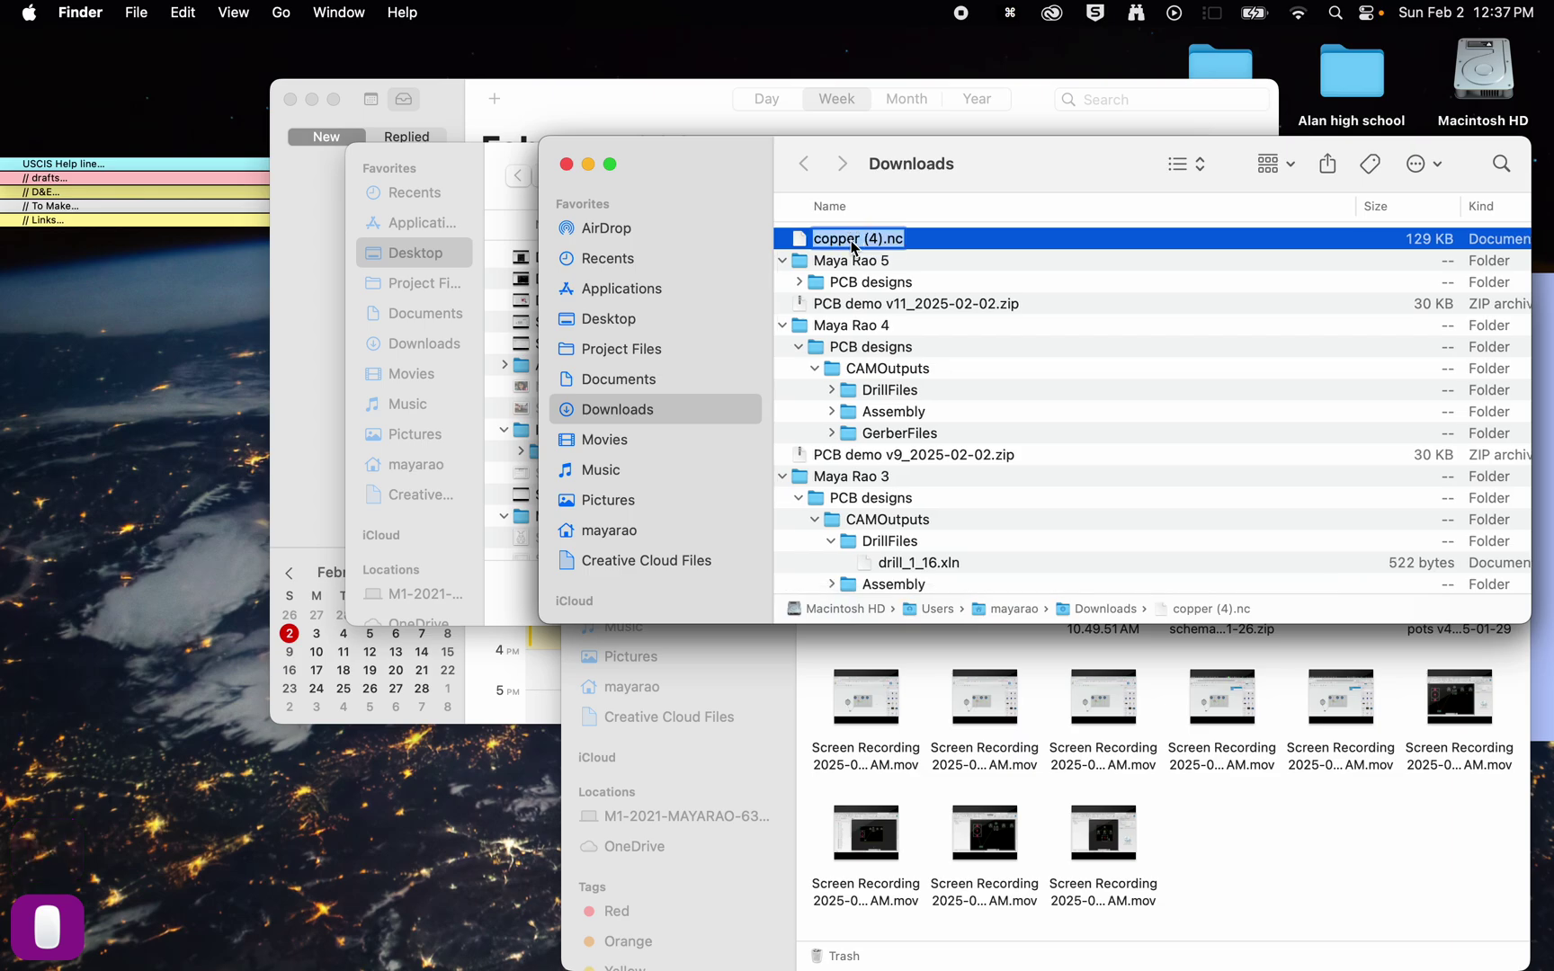
type("PC")
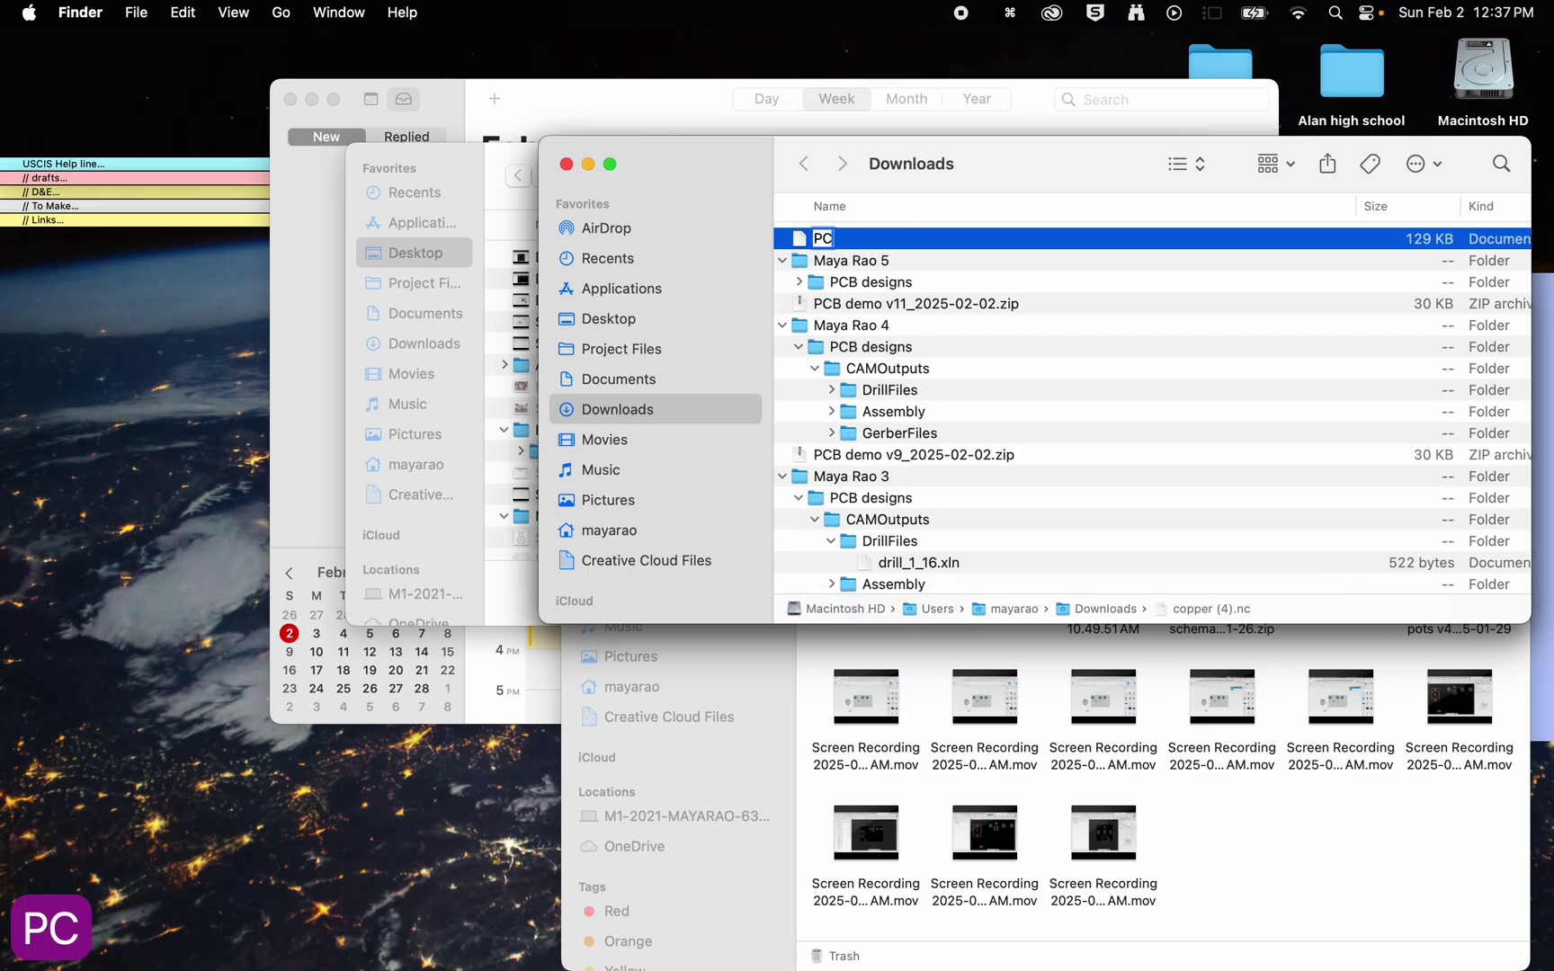
type("B Fdo top")
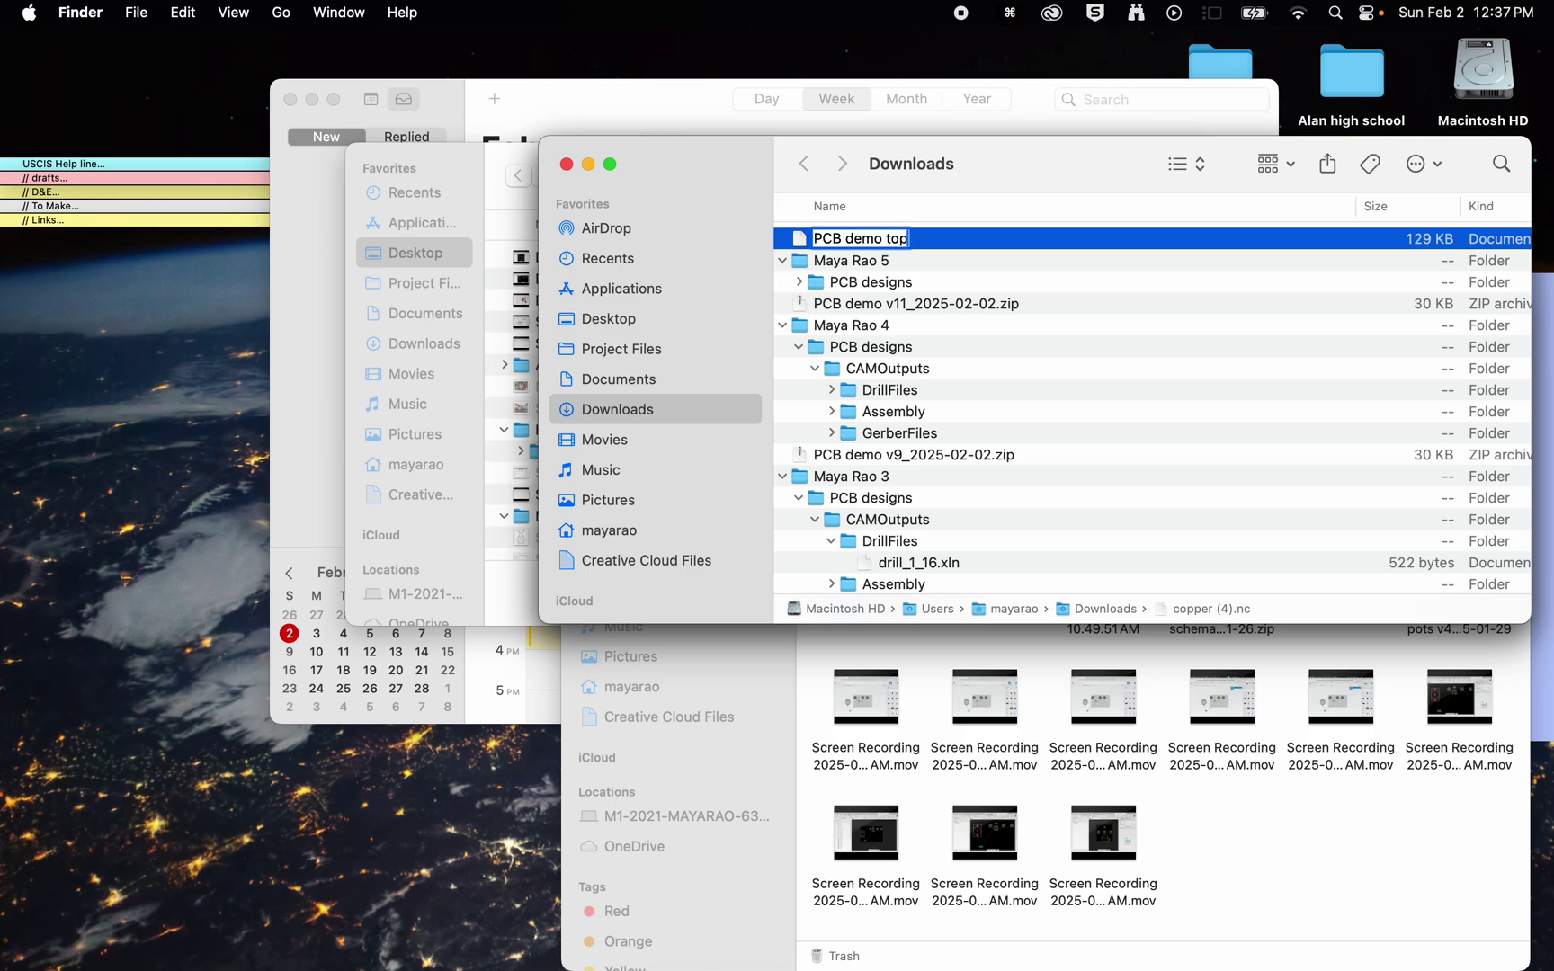
key("Return")
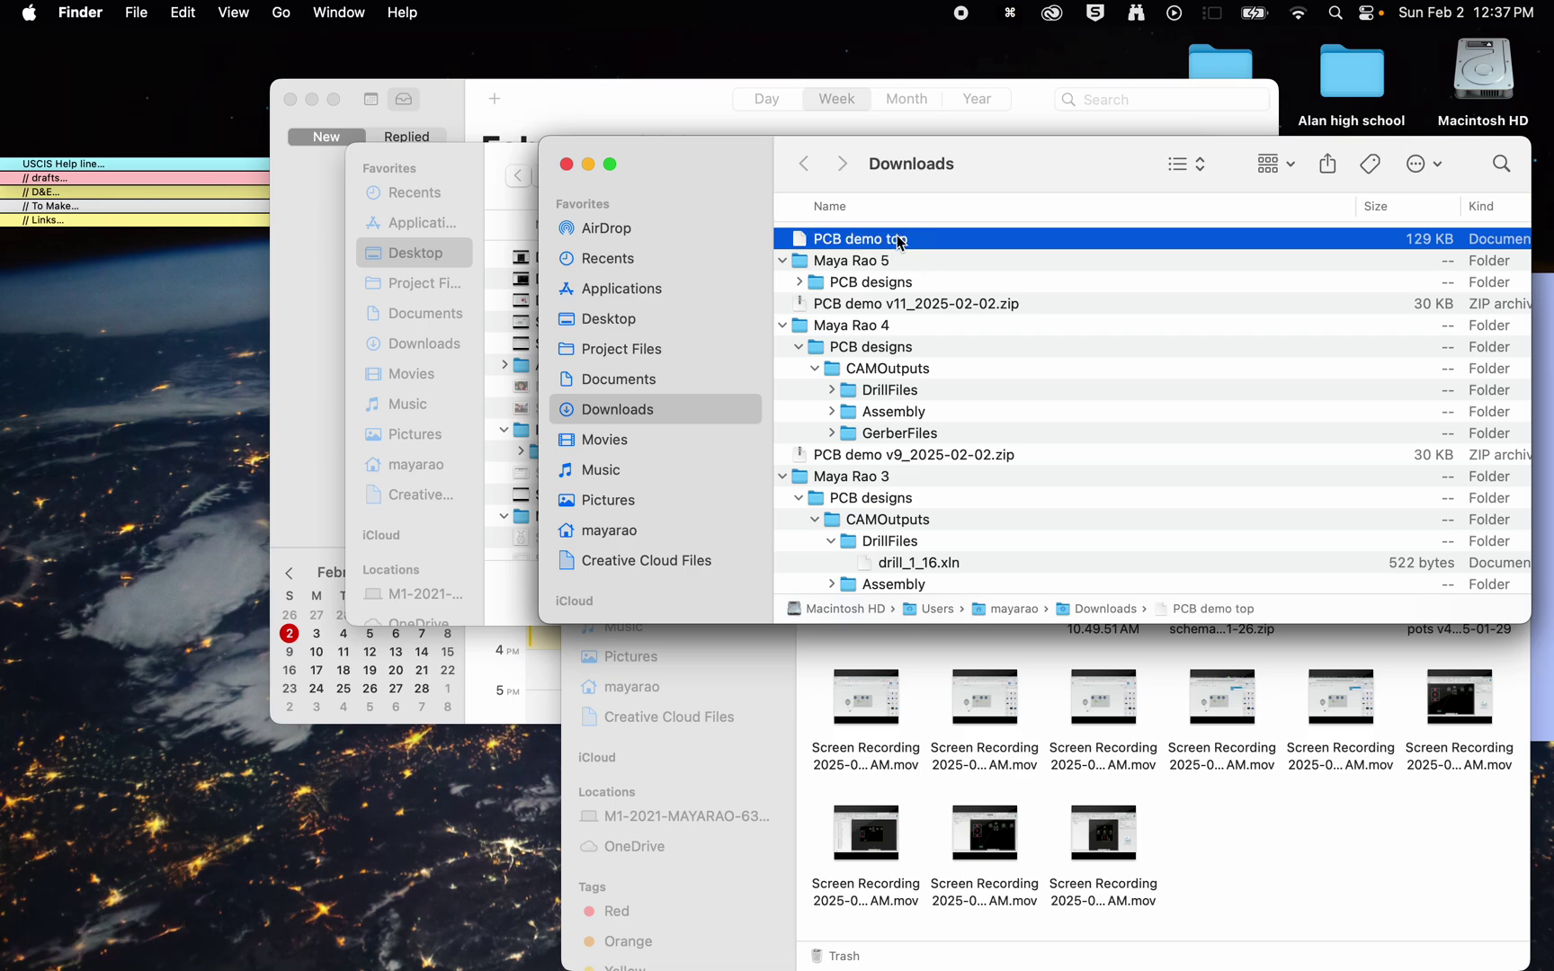
Add the .nc extension to the PCB demo top file so its name reads PCB demo top.nc.
left_click(935, 240)
left_click(891, 238)
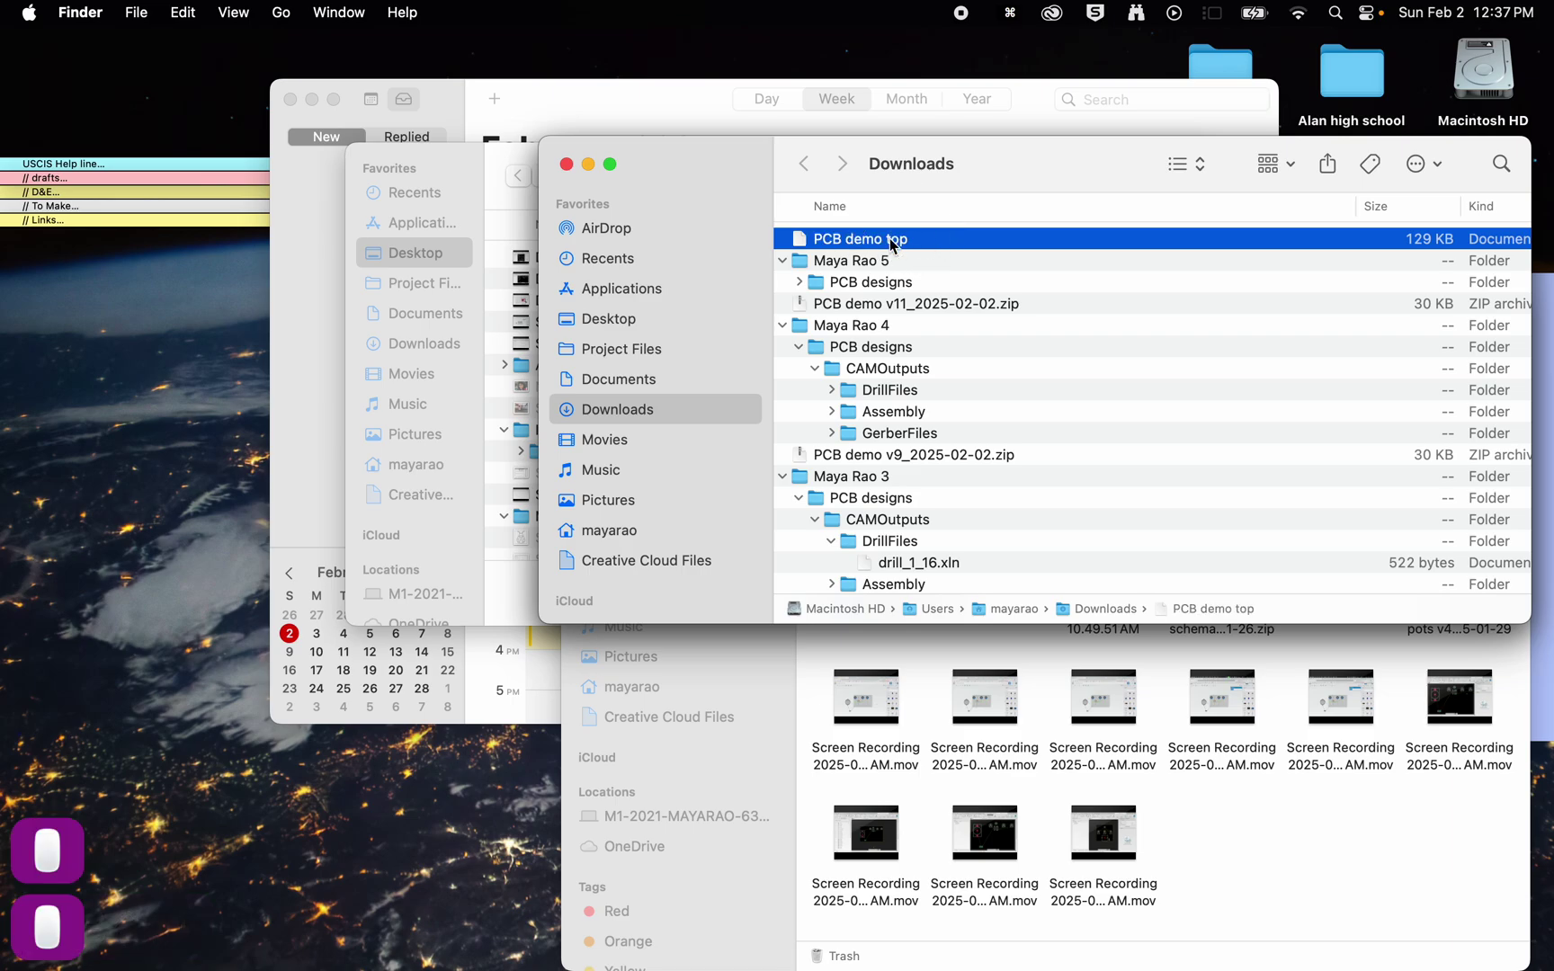
left_click(890, 238)
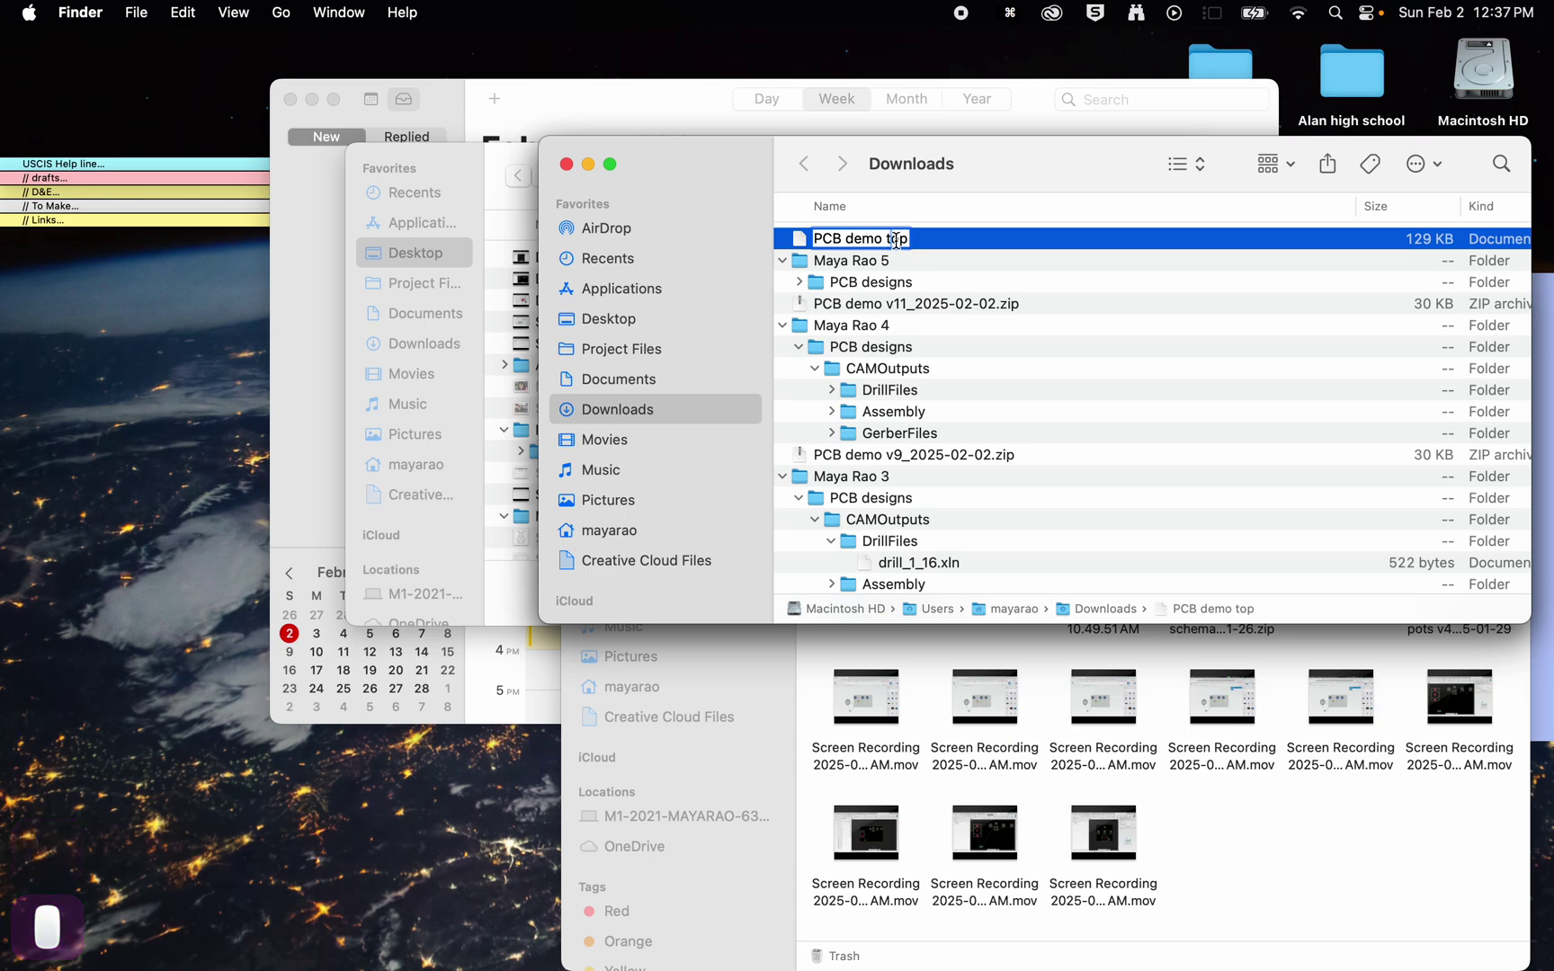
left_click(903, 240)
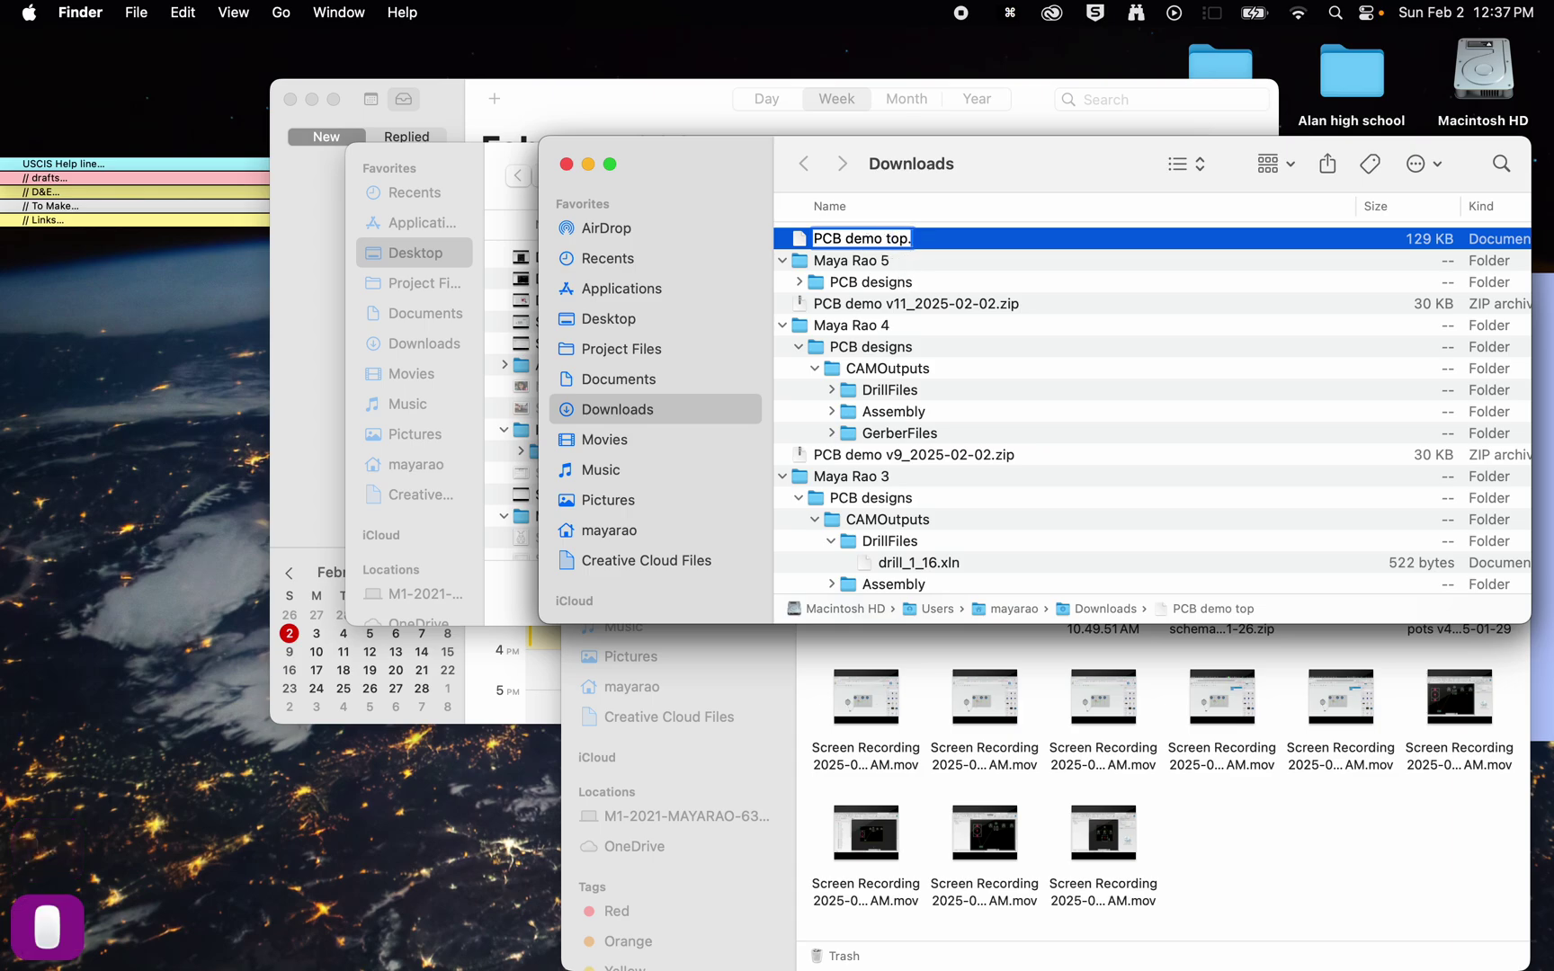
type("nc")
left_click(941, 360)
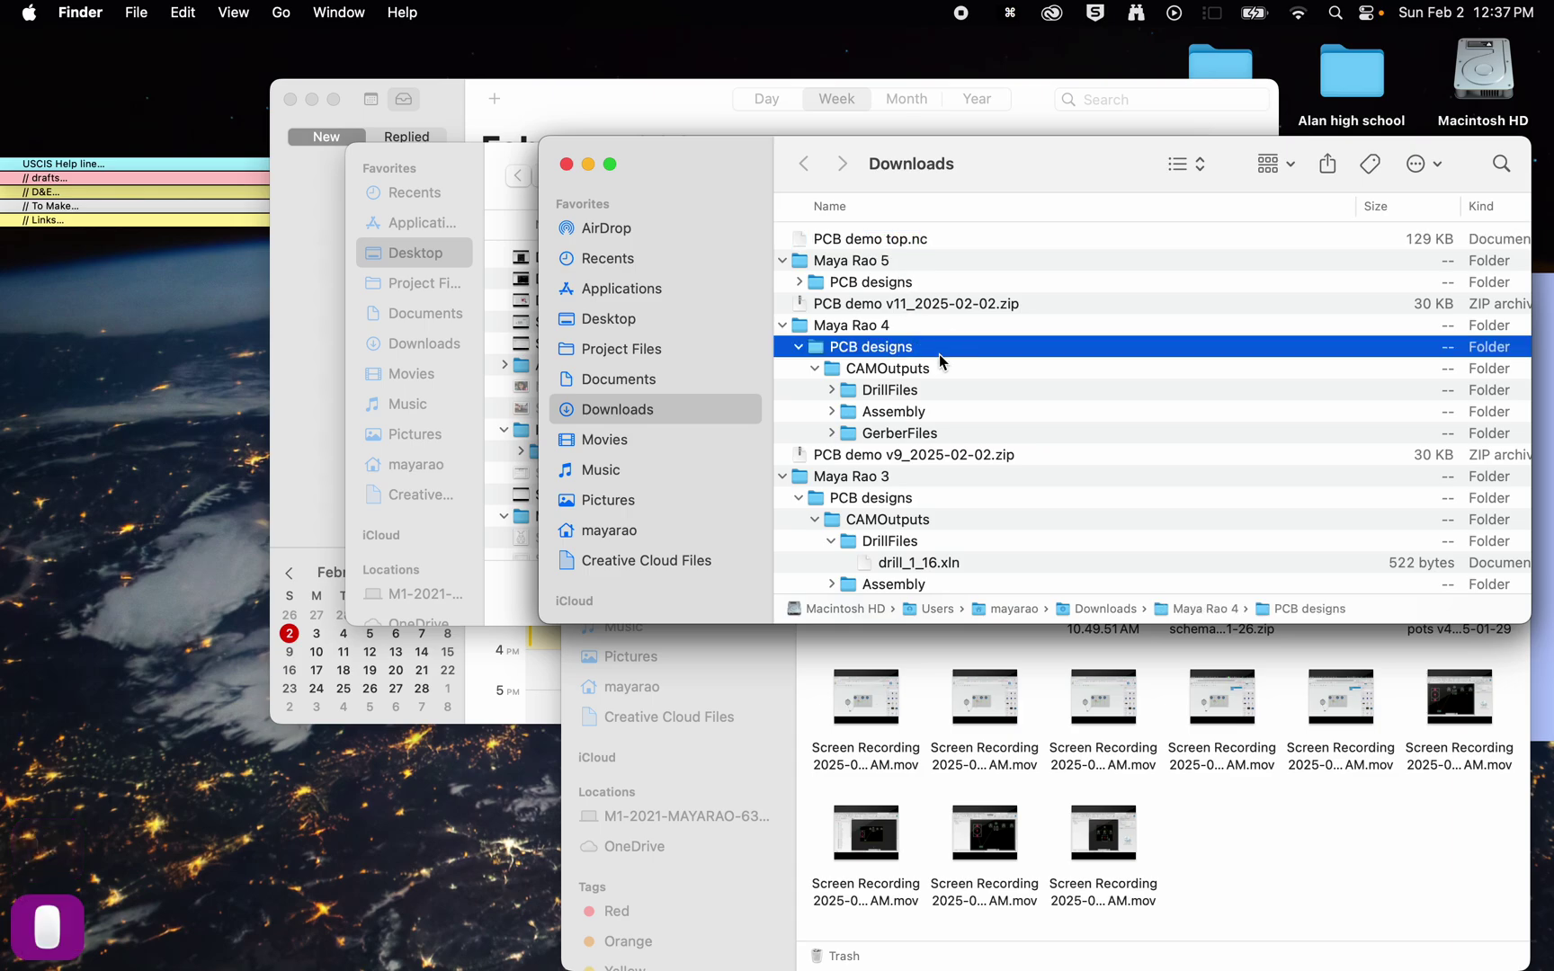
left_click(878, 252)
left_click(877, 248)
Switch back to Carbide Copper and go back through the setup pages to Material Setup.
key("ctrl+Right")
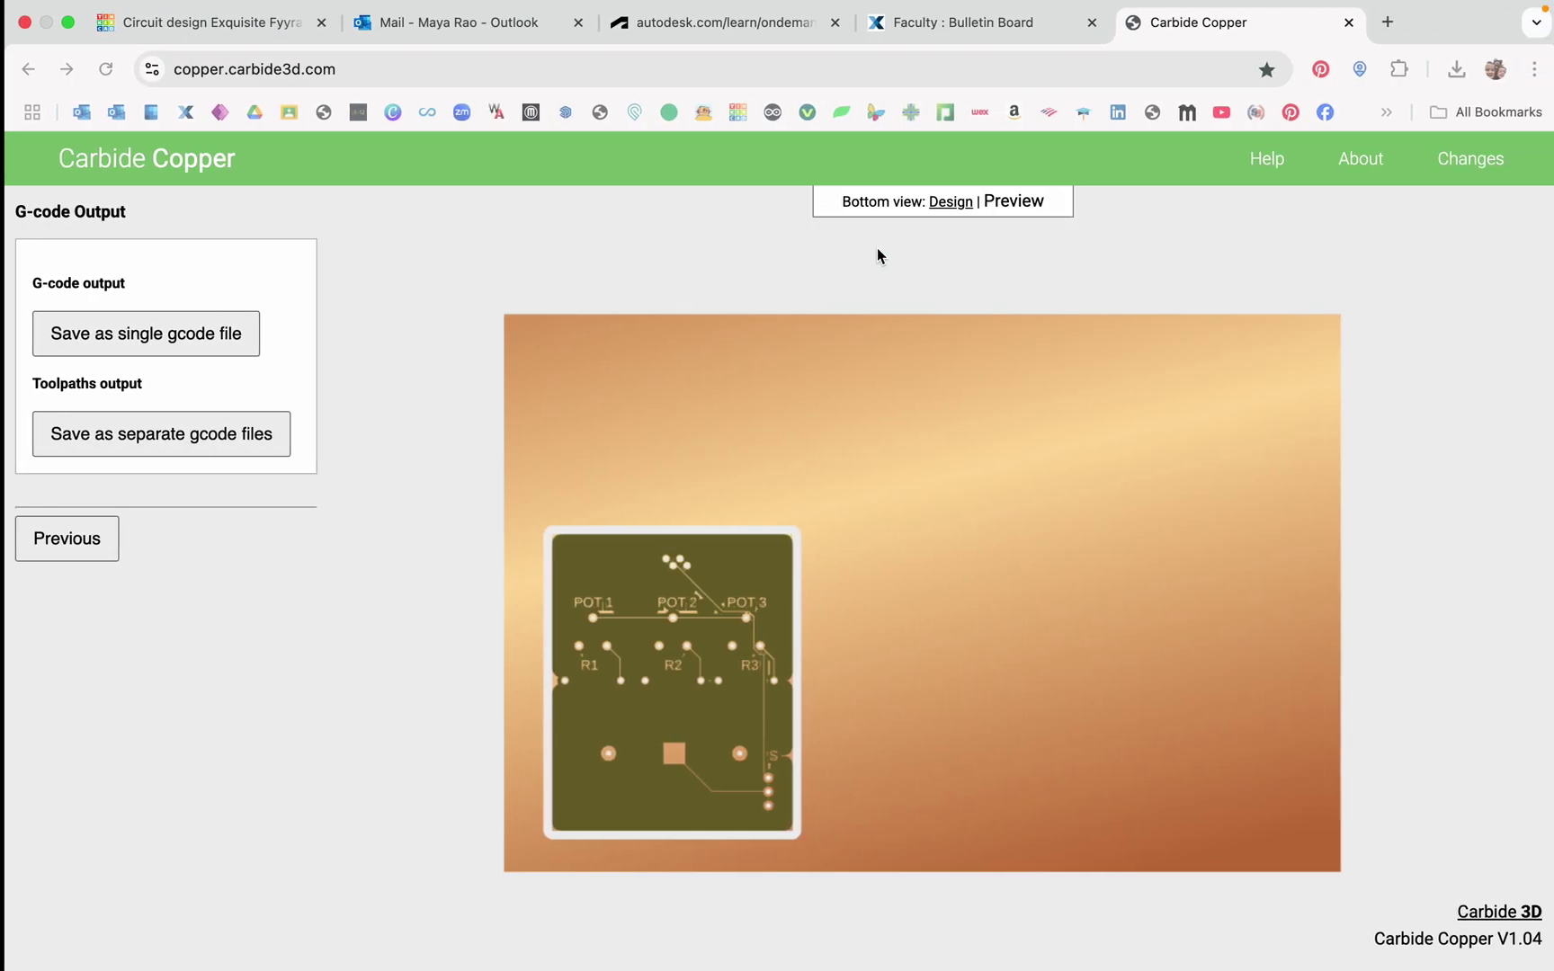
left_click(58, 550)
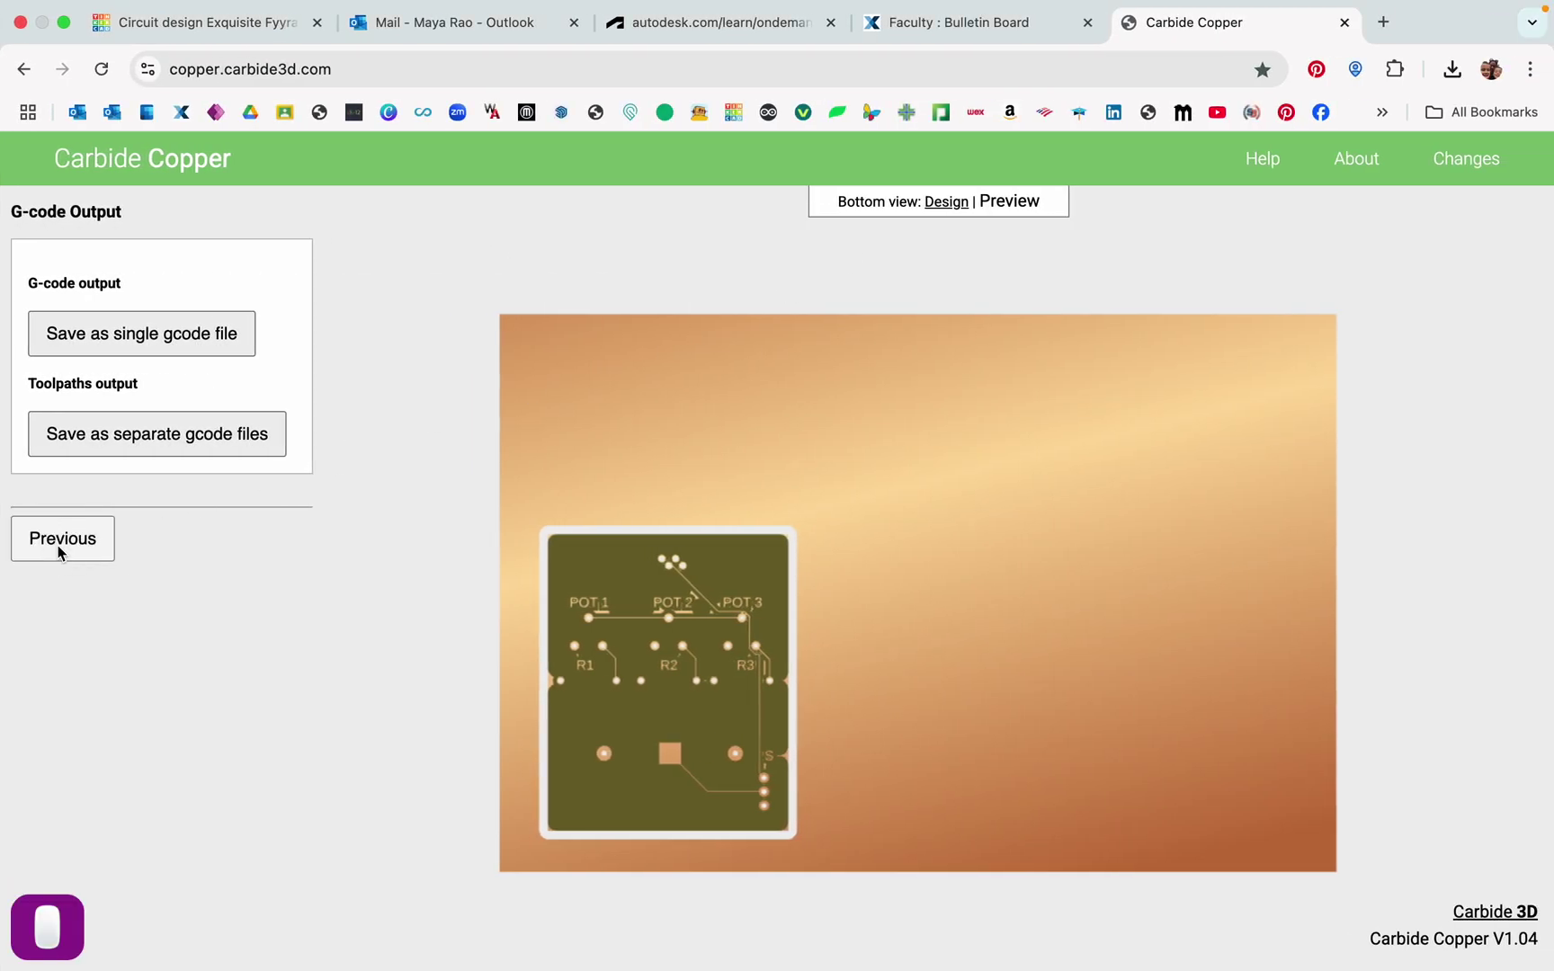
double_click(56, 545)
left_click(62, 473)
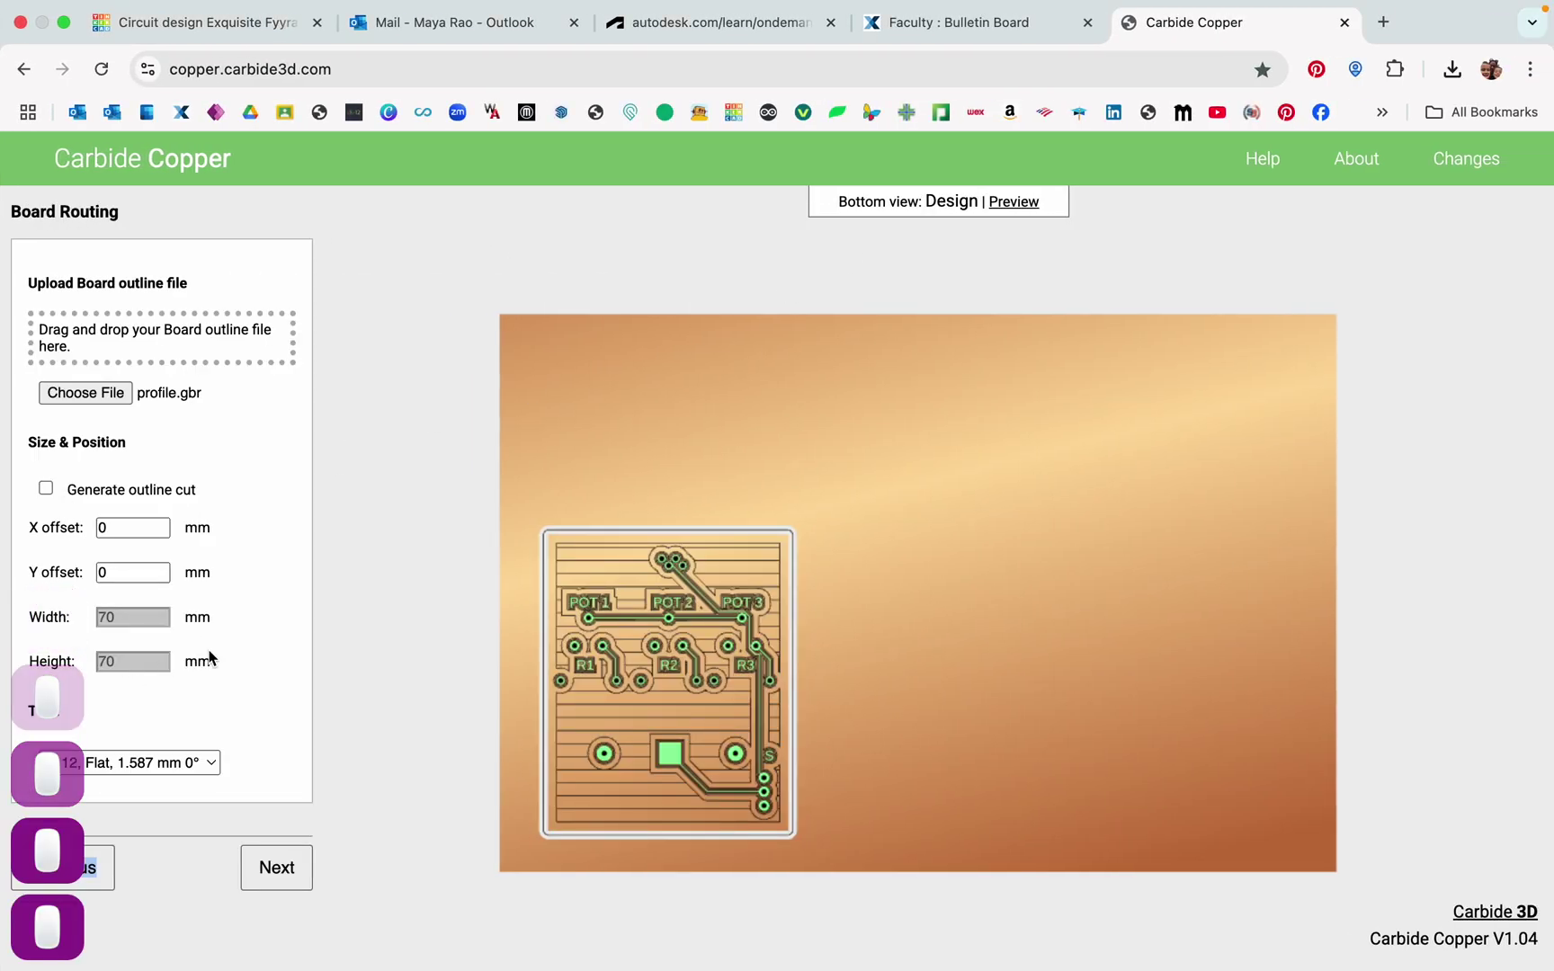
left_click(1012, 10)
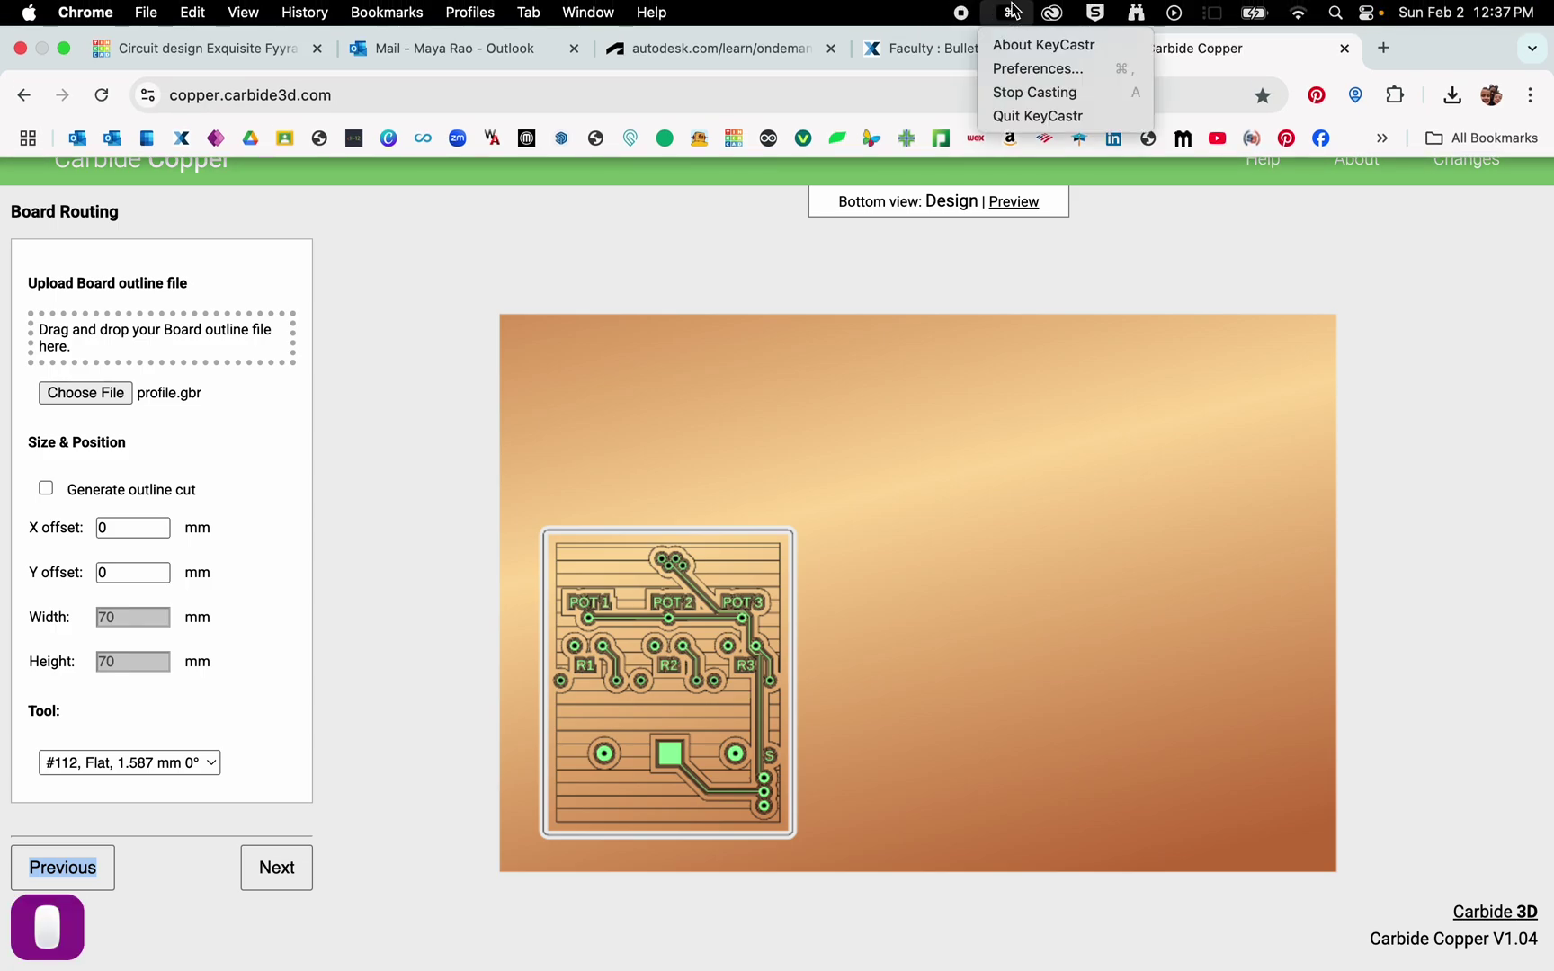
left_click(1021, 93)
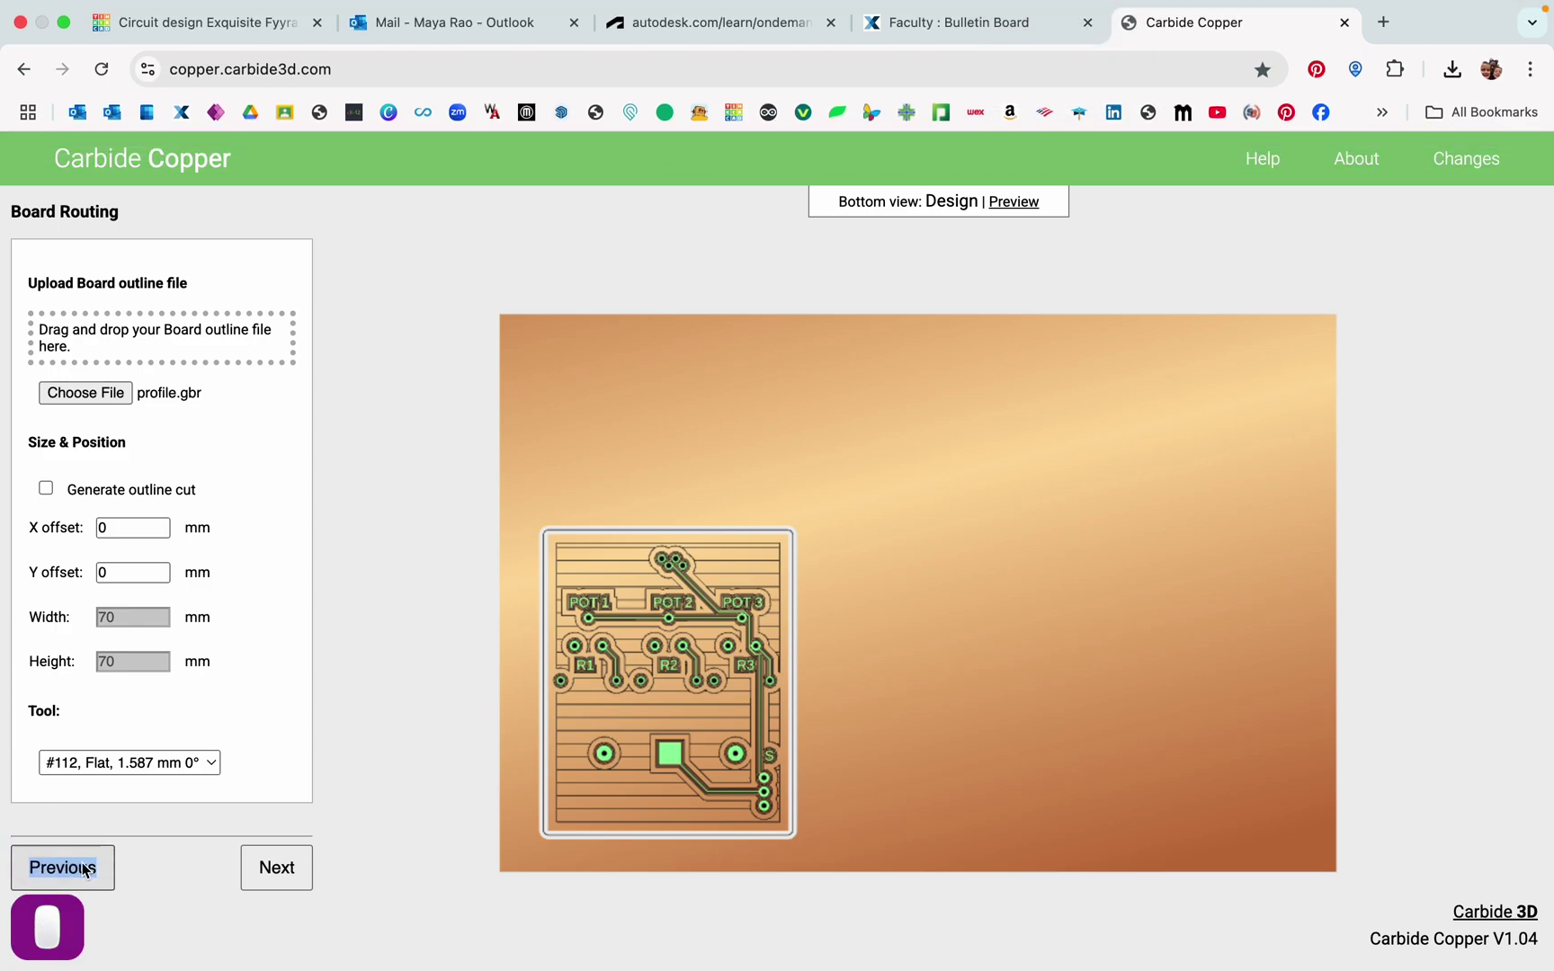
left_click(84, 869)
left_click(85, 870)
left_click(49, 726)
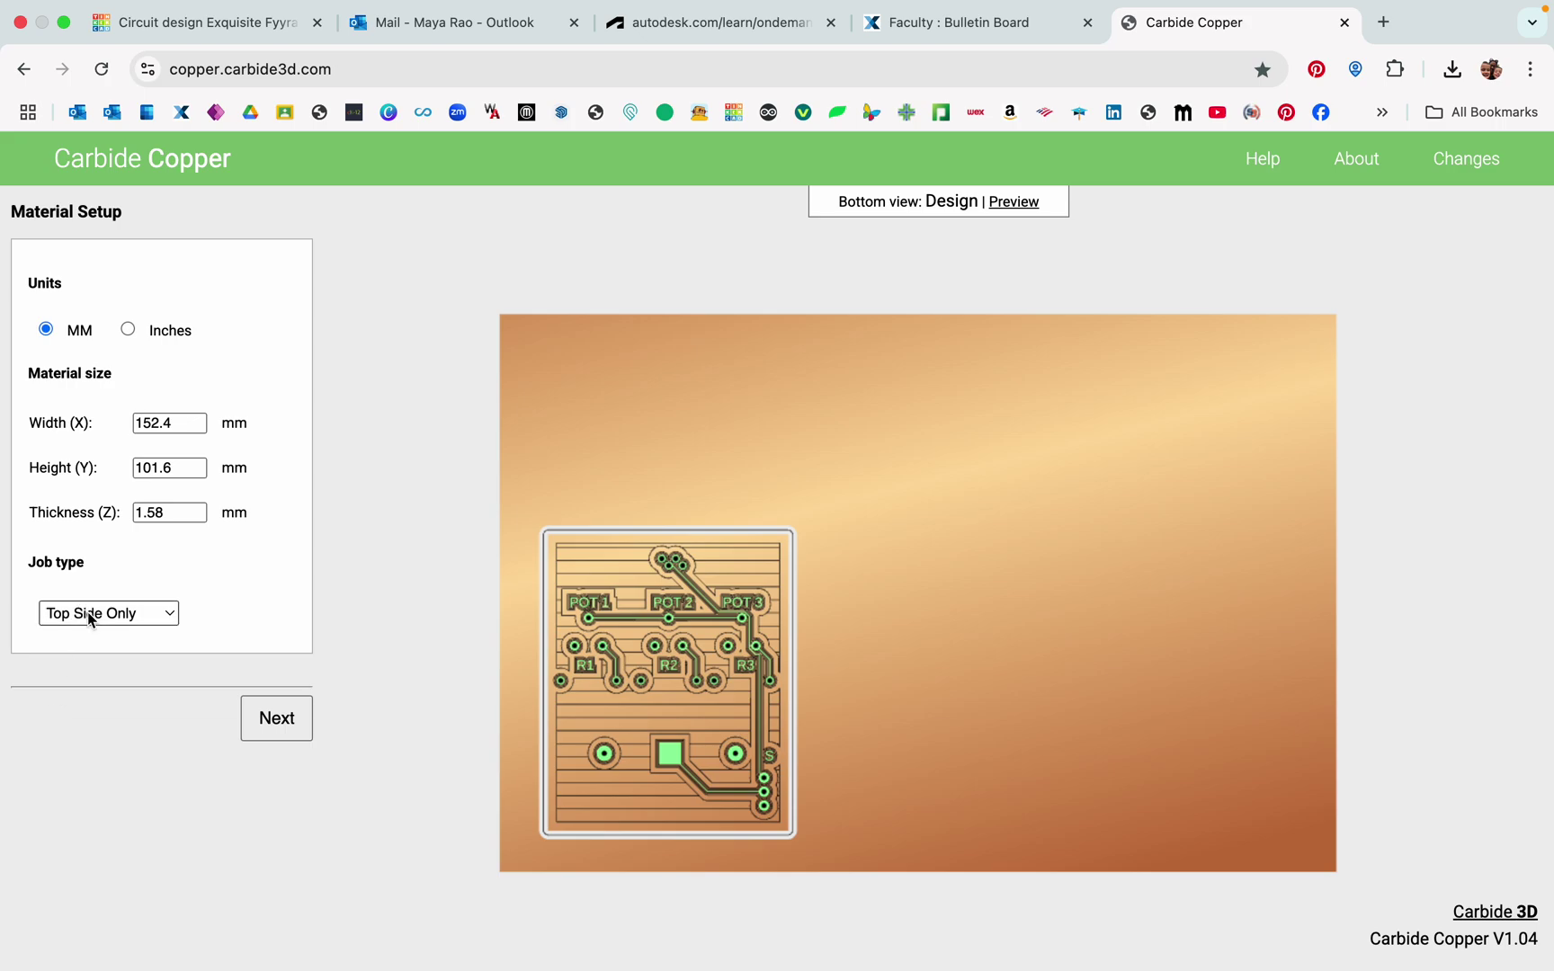
Reload the page to start a fresh job, dismiss the welcome dialog, and choose Bottom Side Only as the job type.
left_click(99, 72)
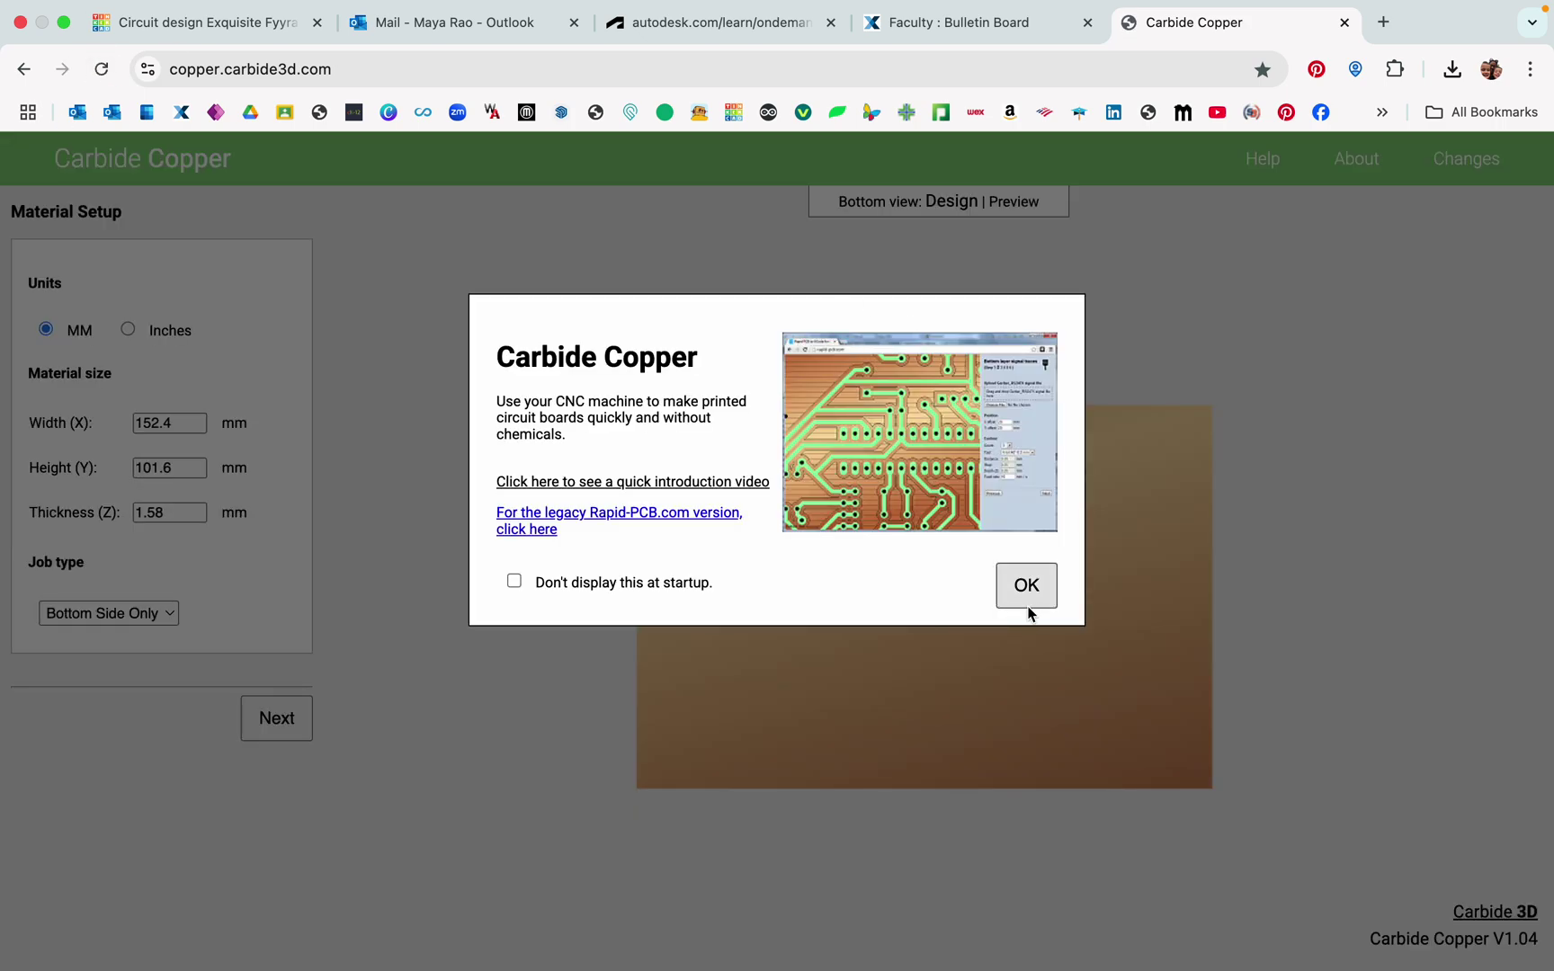
left_click(1030, 601)
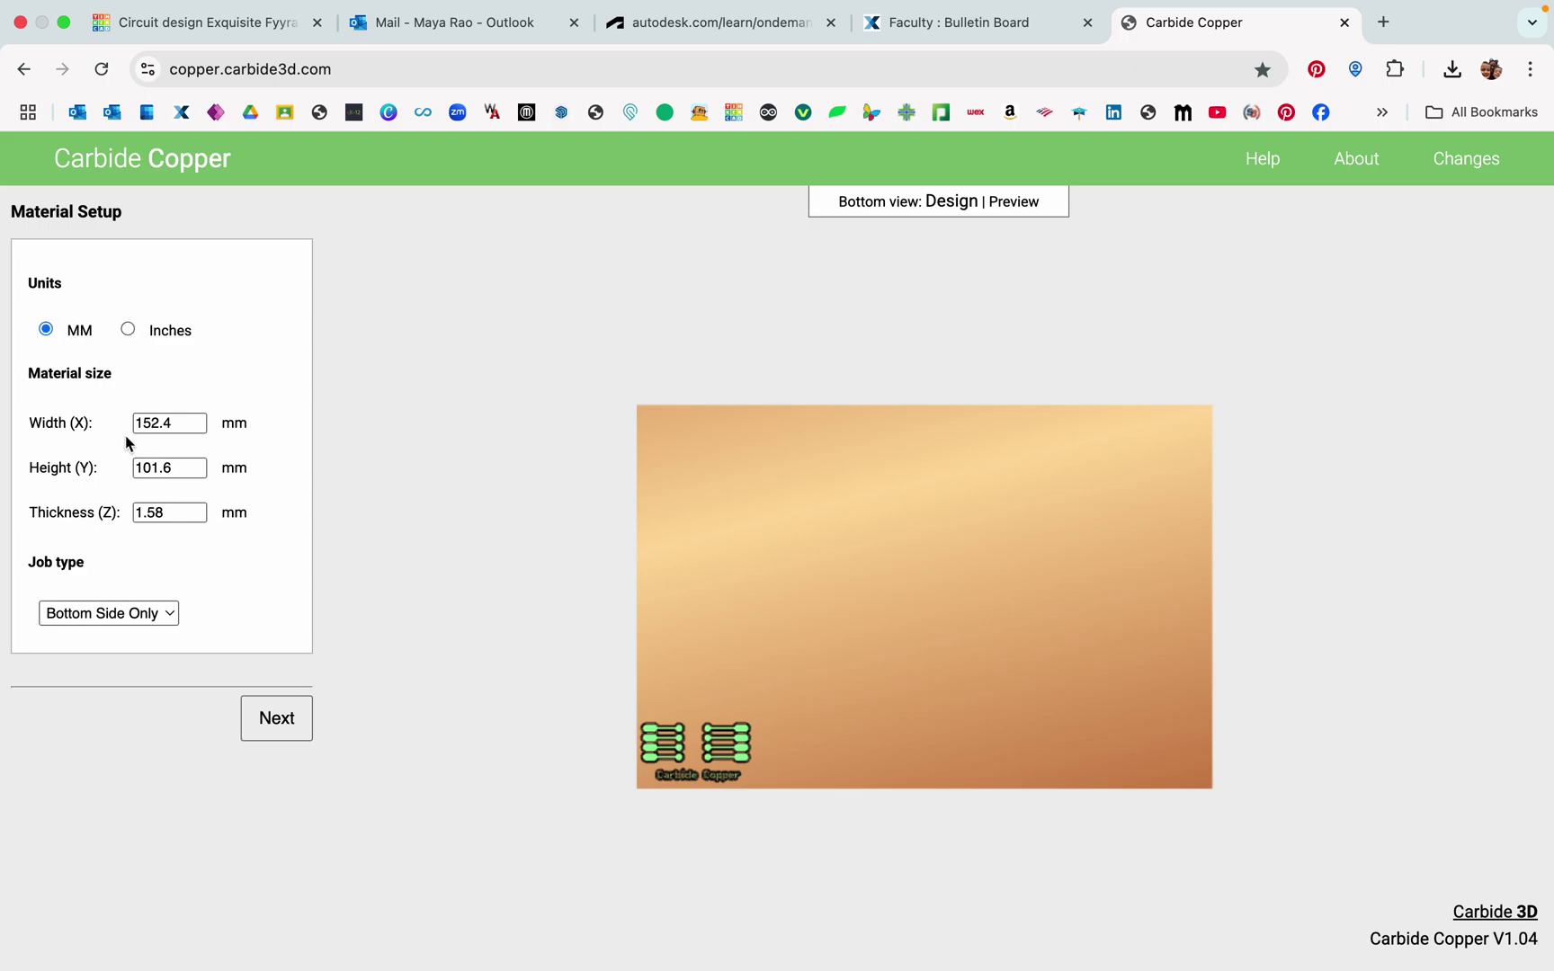
left_click(149, 613)
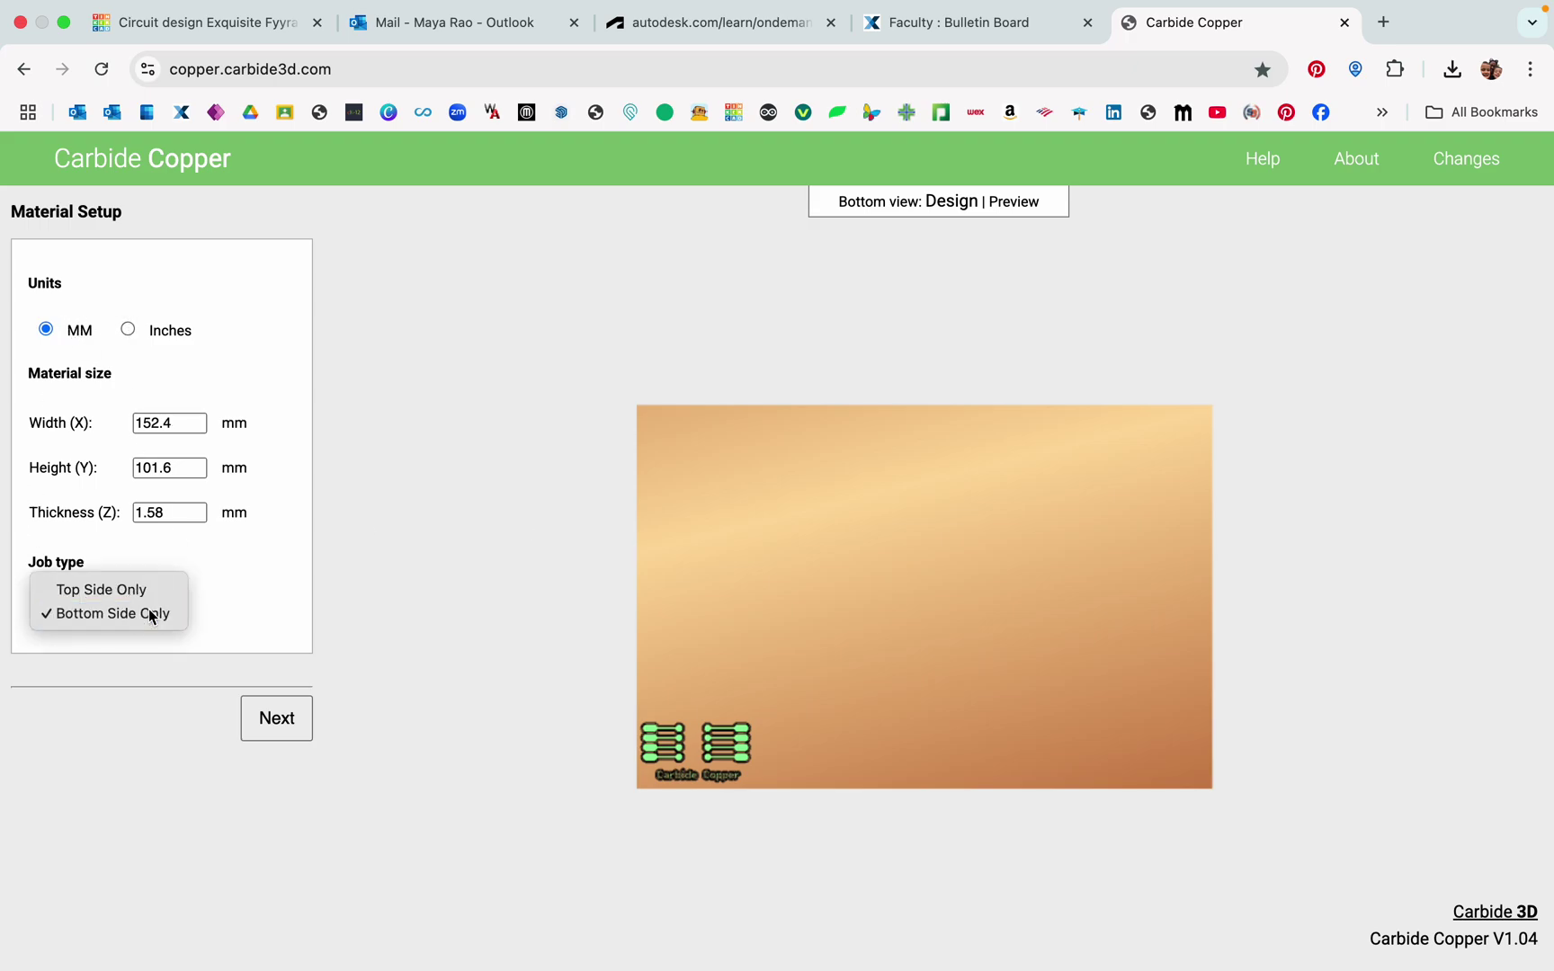
left_click(151, 615)
Continue to the copper layer setup and load copper_bottom.gbr from the GerberFiles folder as the signal file.
left_click(277, 719)
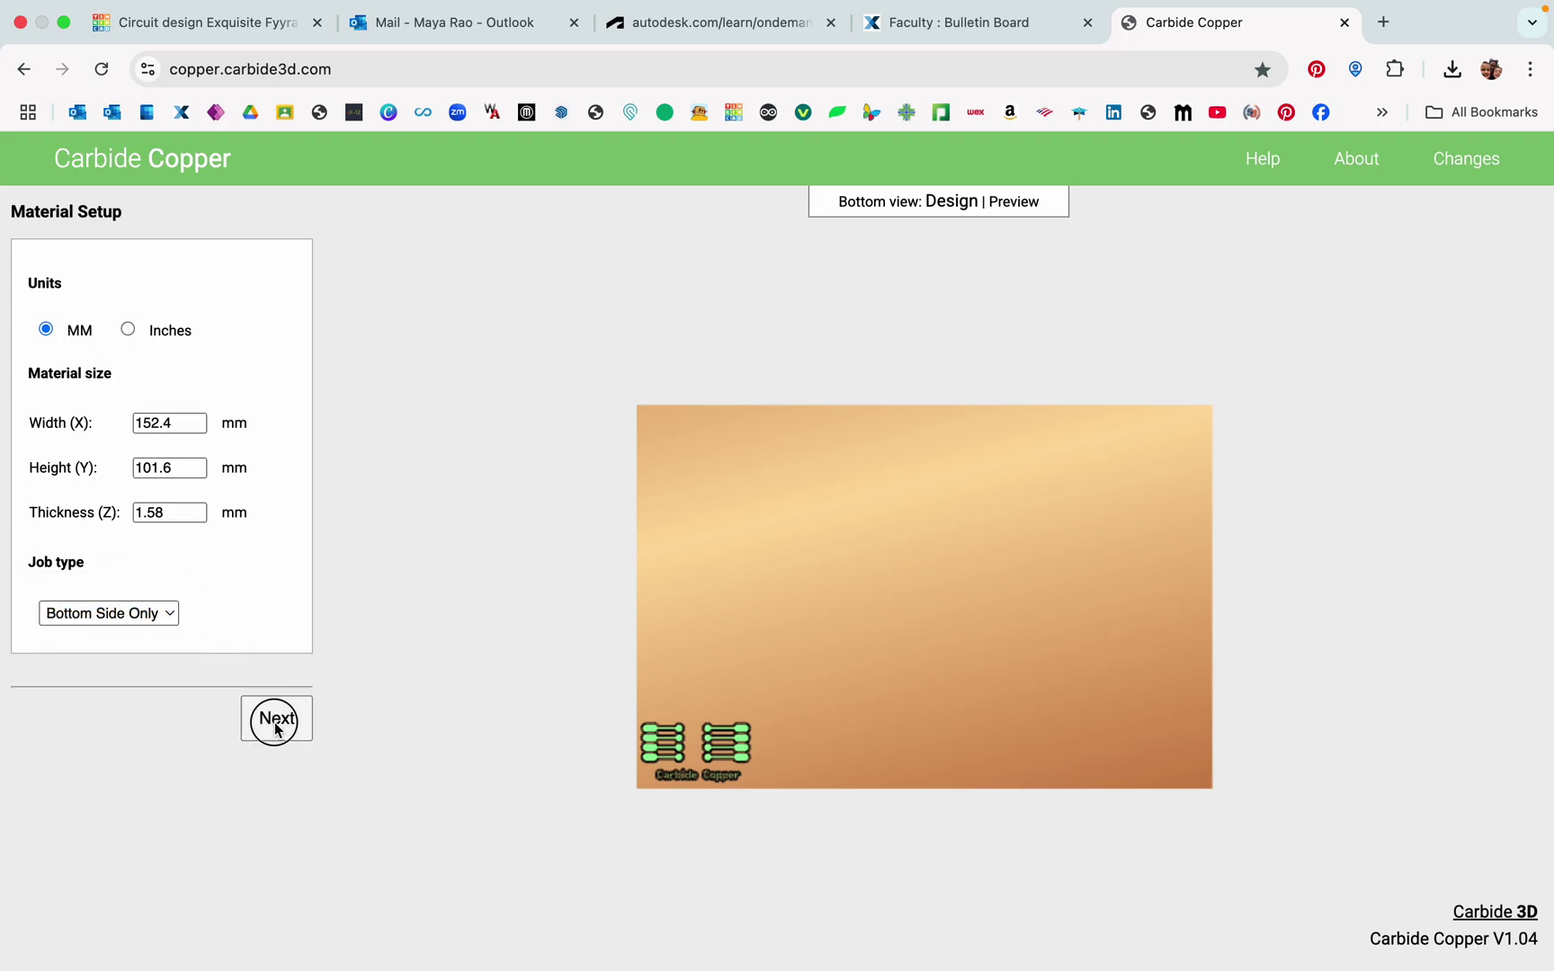
left_click(88, 393)
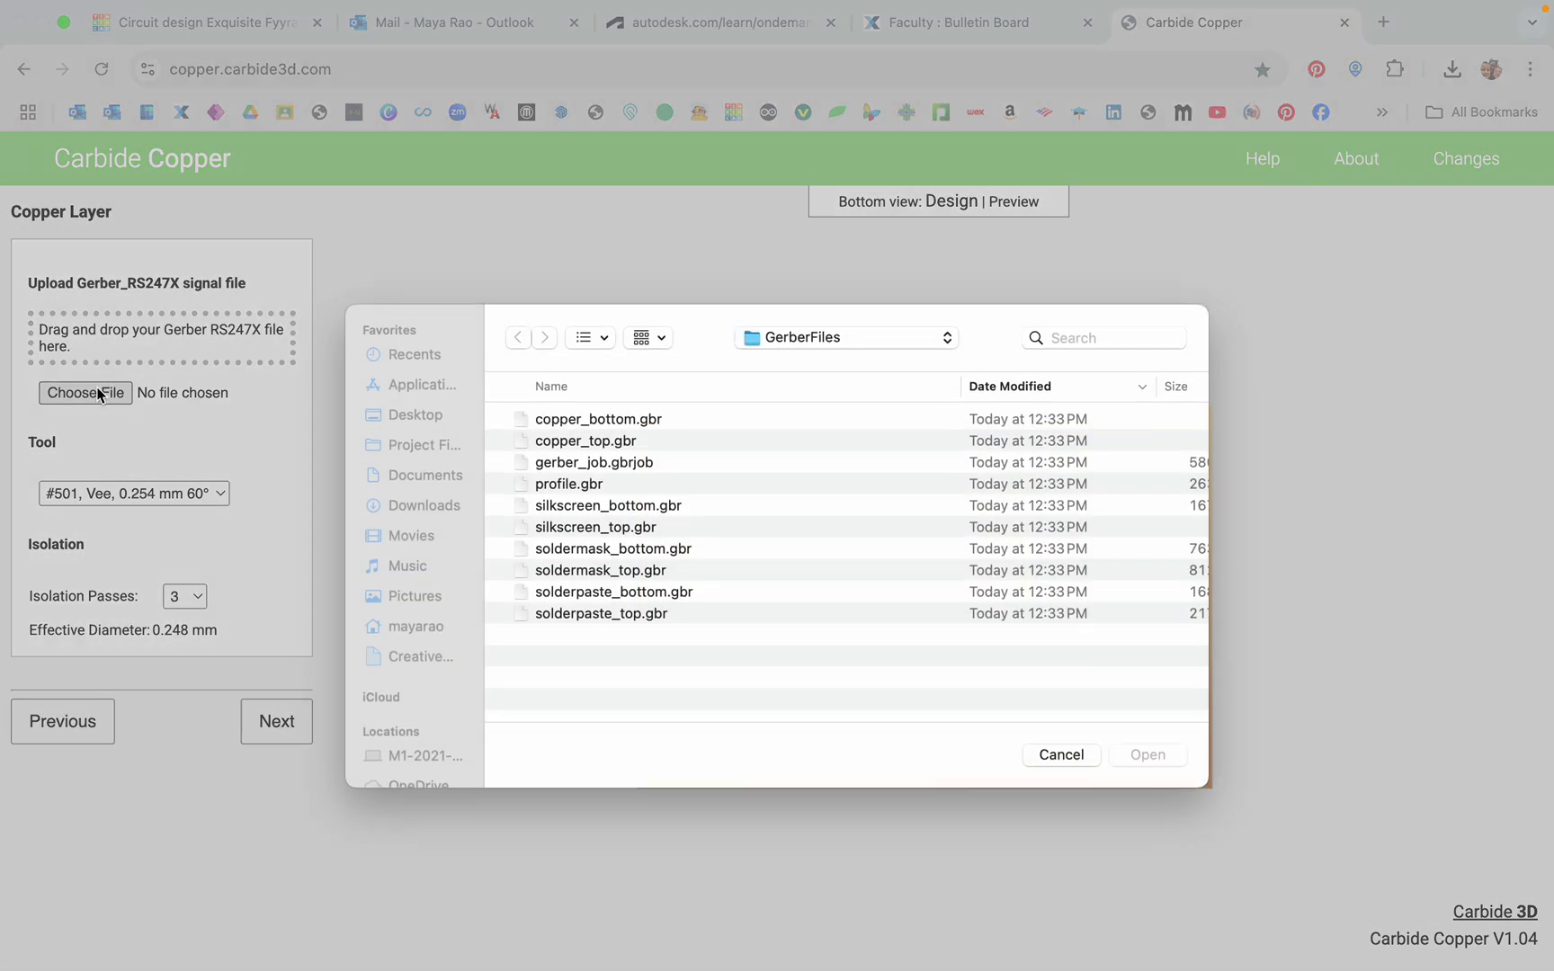
double_click(608, 430)
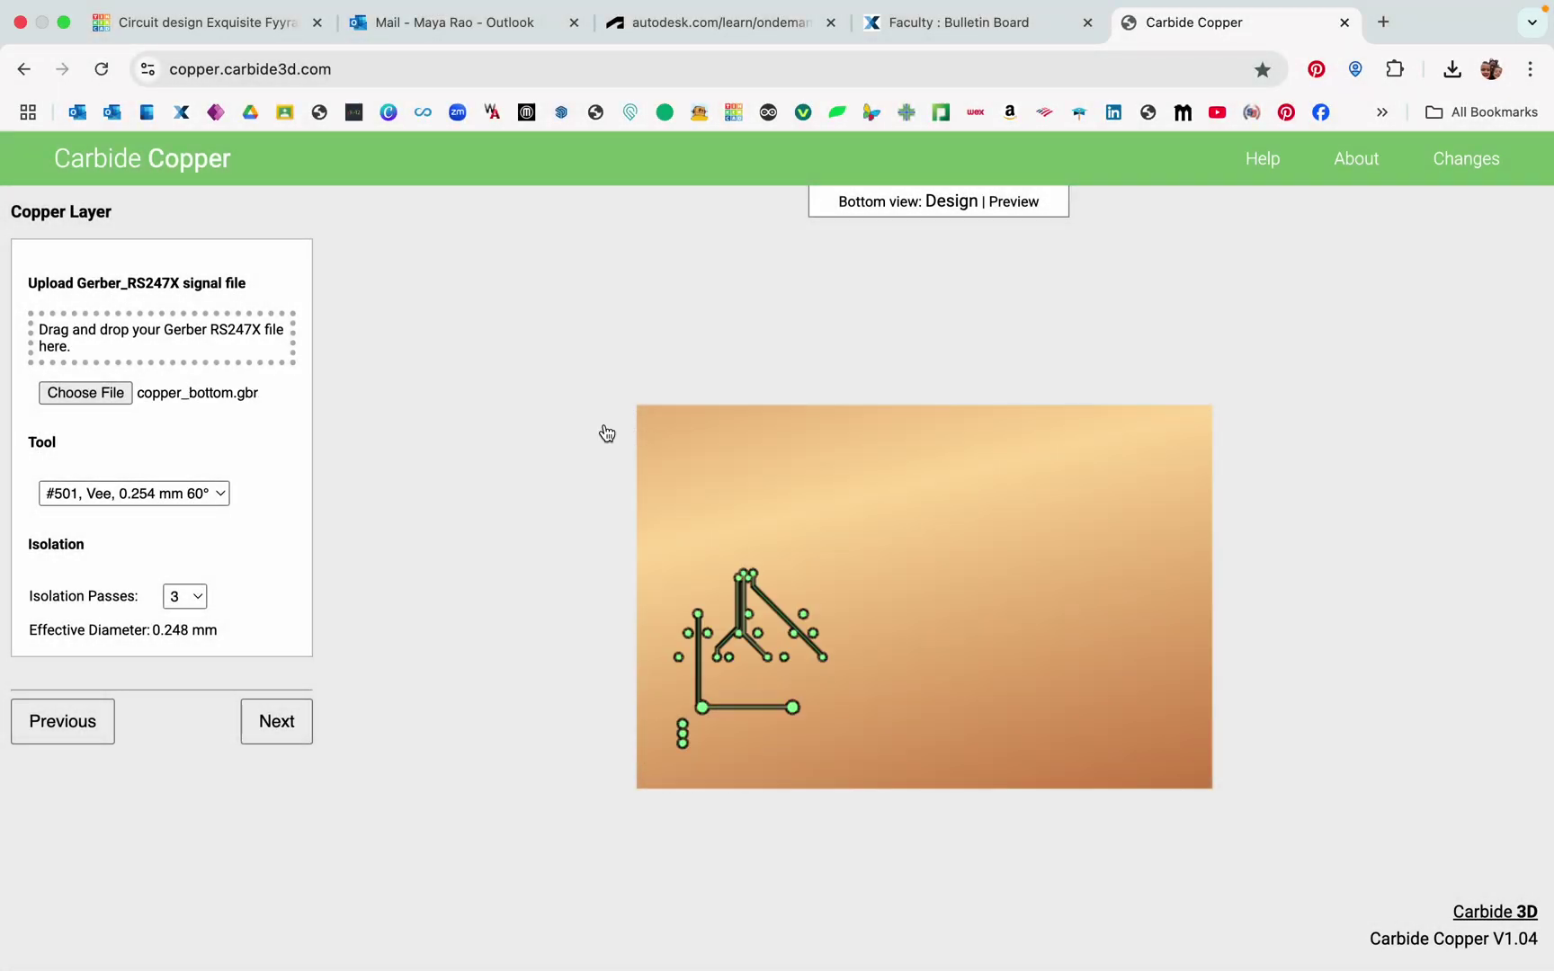
Pass through the drill holes setup without loading a drill file and continue to the board routing setup.
left_click(300, 721)
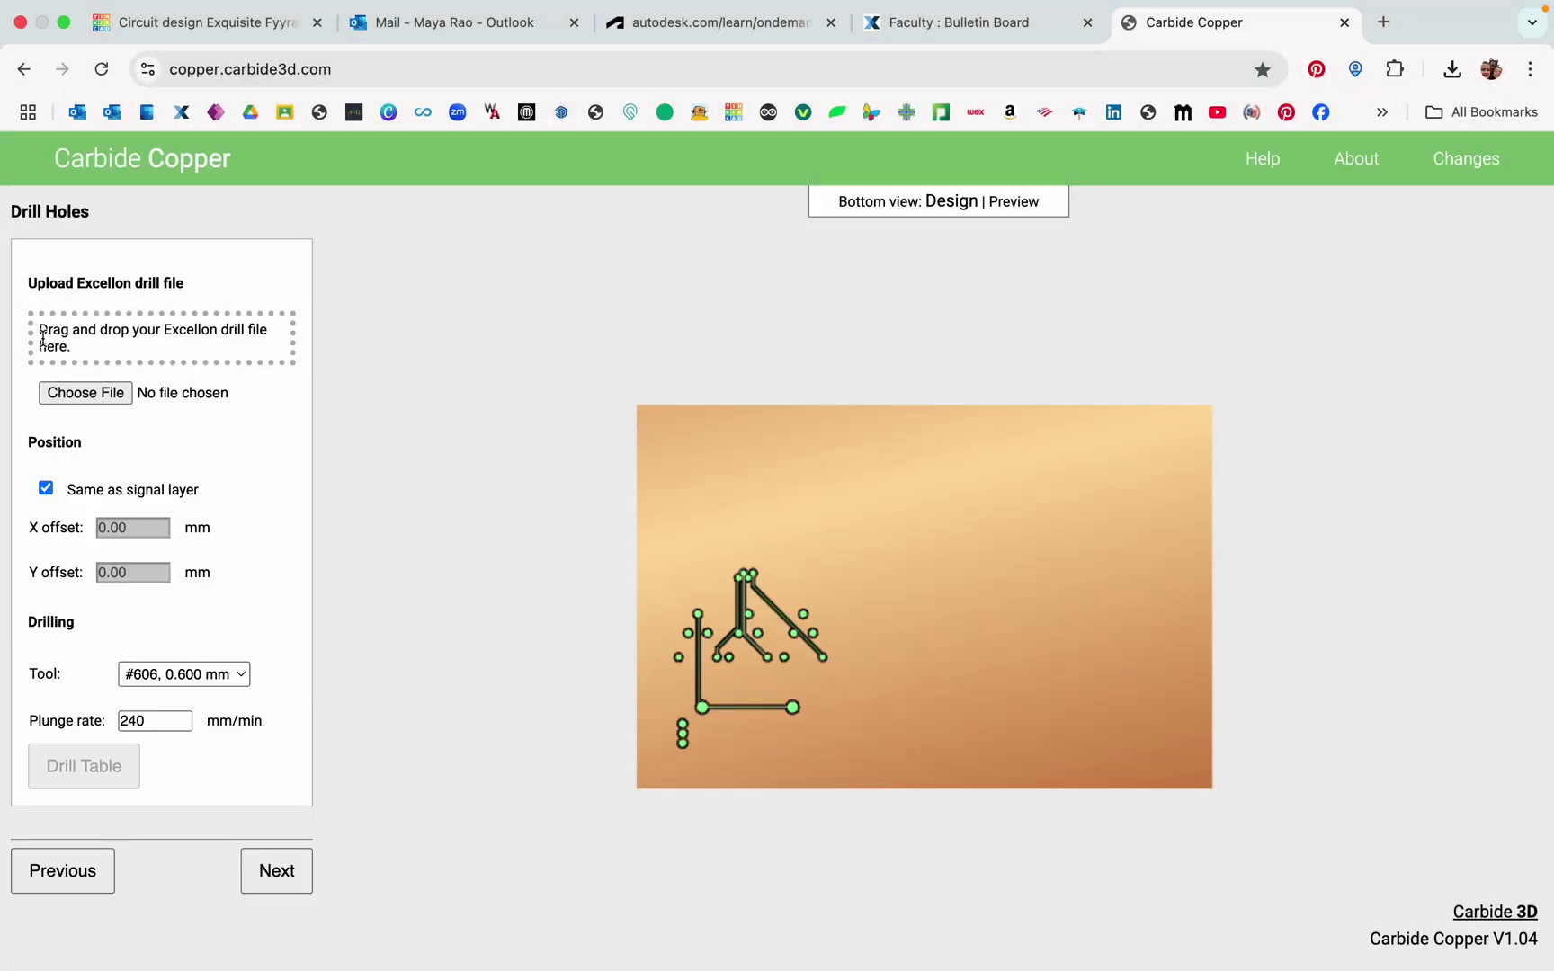
left_click(104, 395)
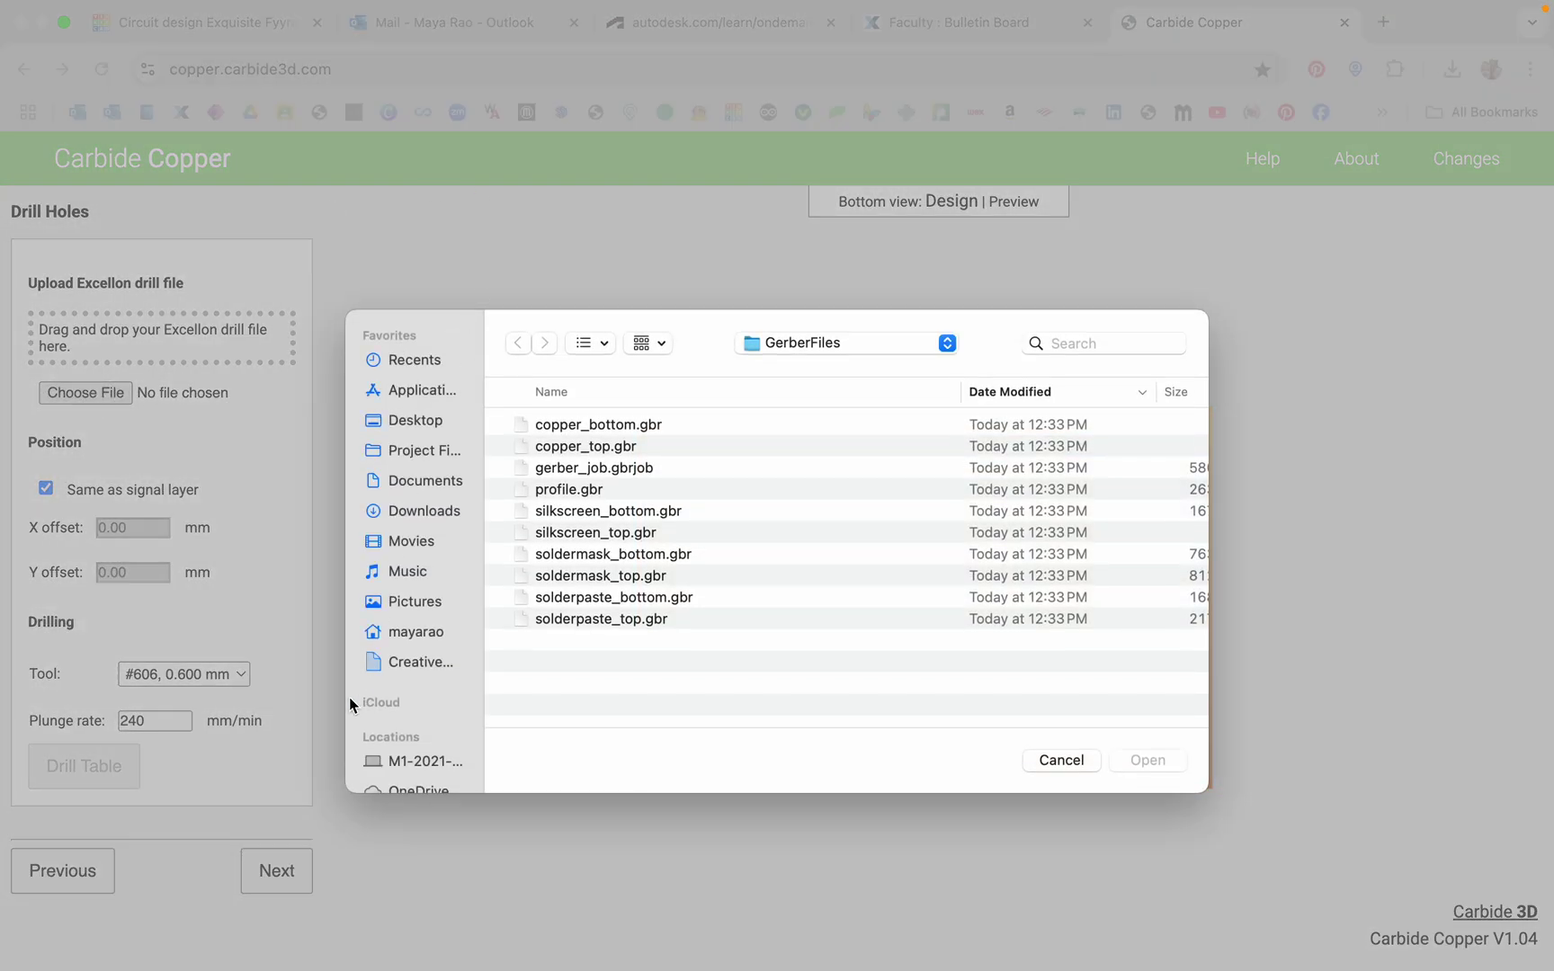
left_click(1042, 762)
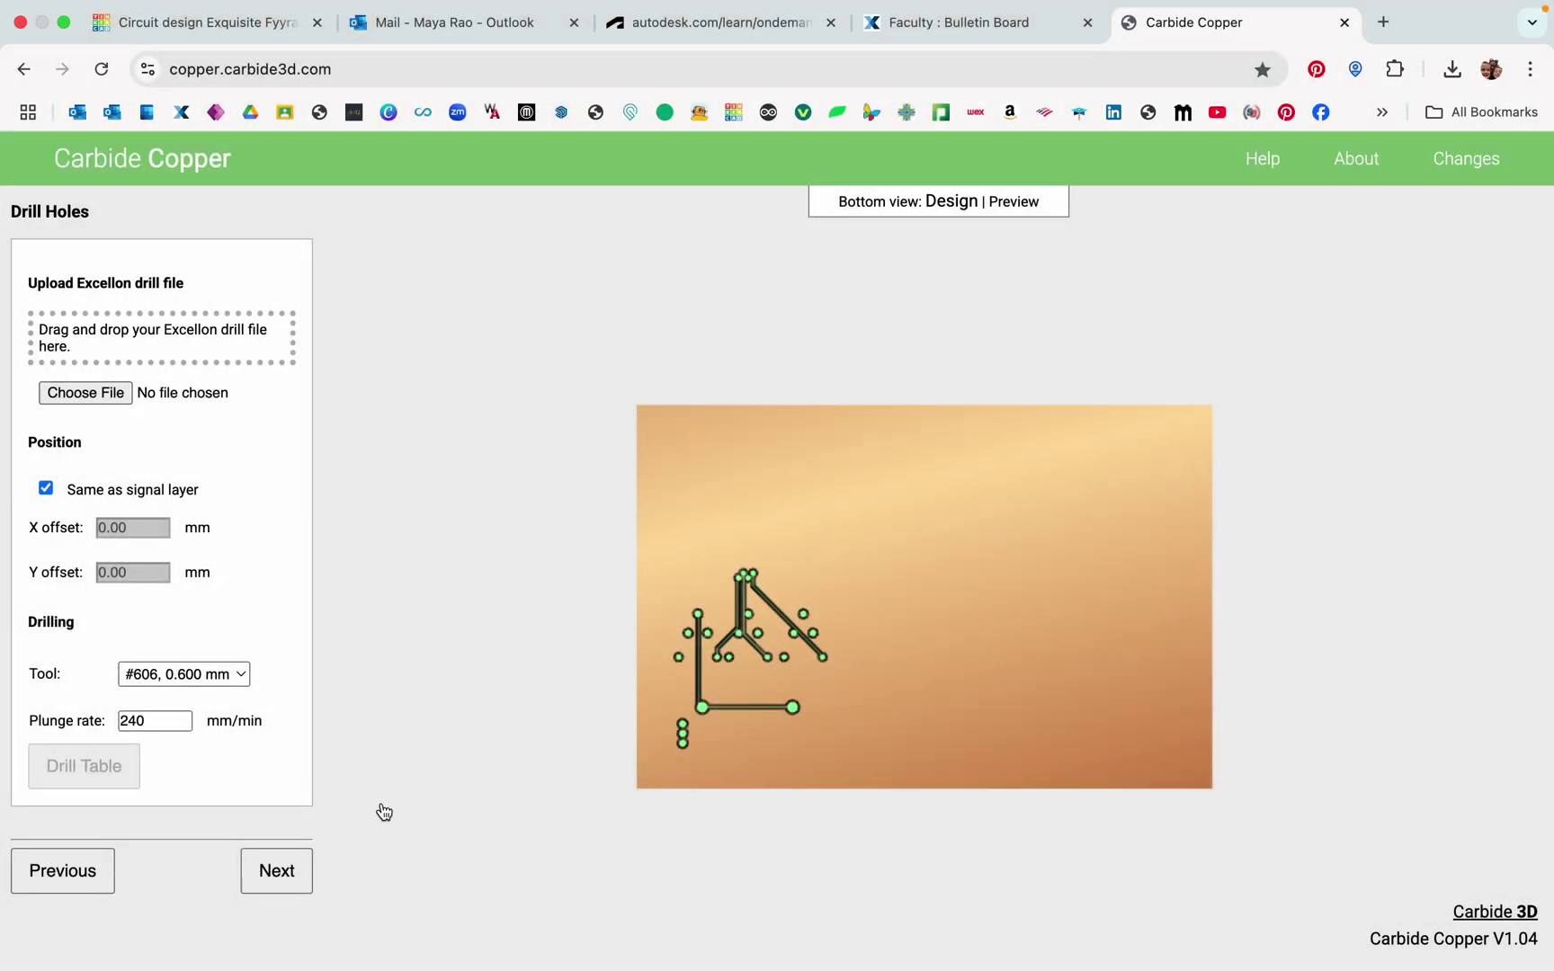
left_click(267, 881)
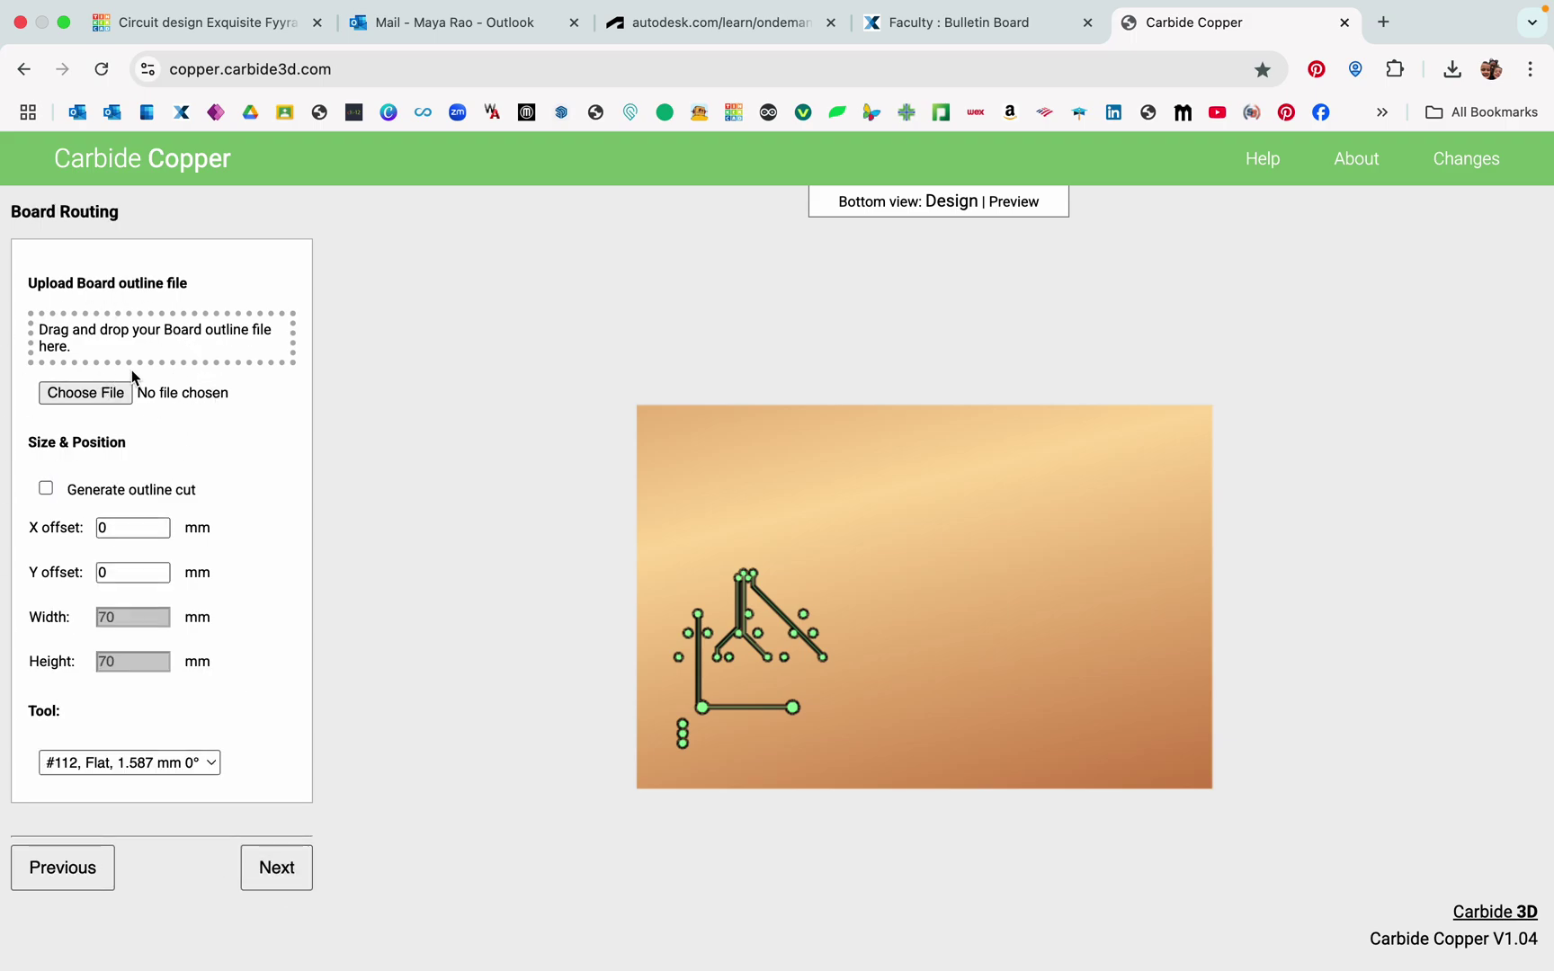
left_click(256, 878)
left_click(45, 276)
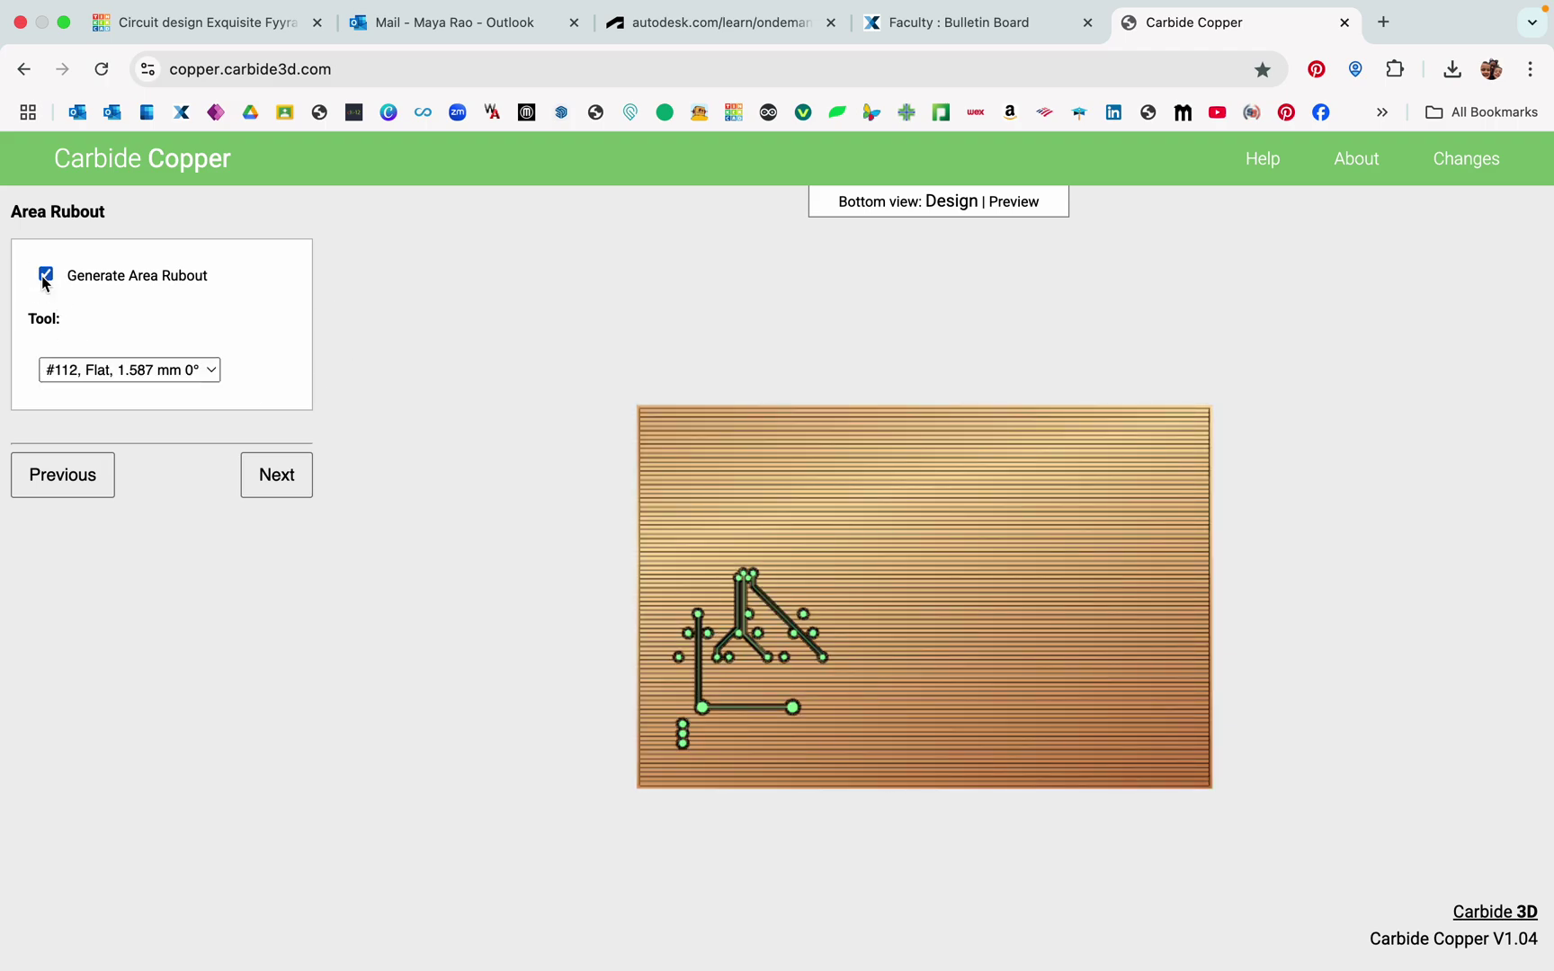
left_click(44, 282)
left_click(51, 488)
Load profile.gbr from the GerberFiles folder as the board outline.
left_click(79, 407)
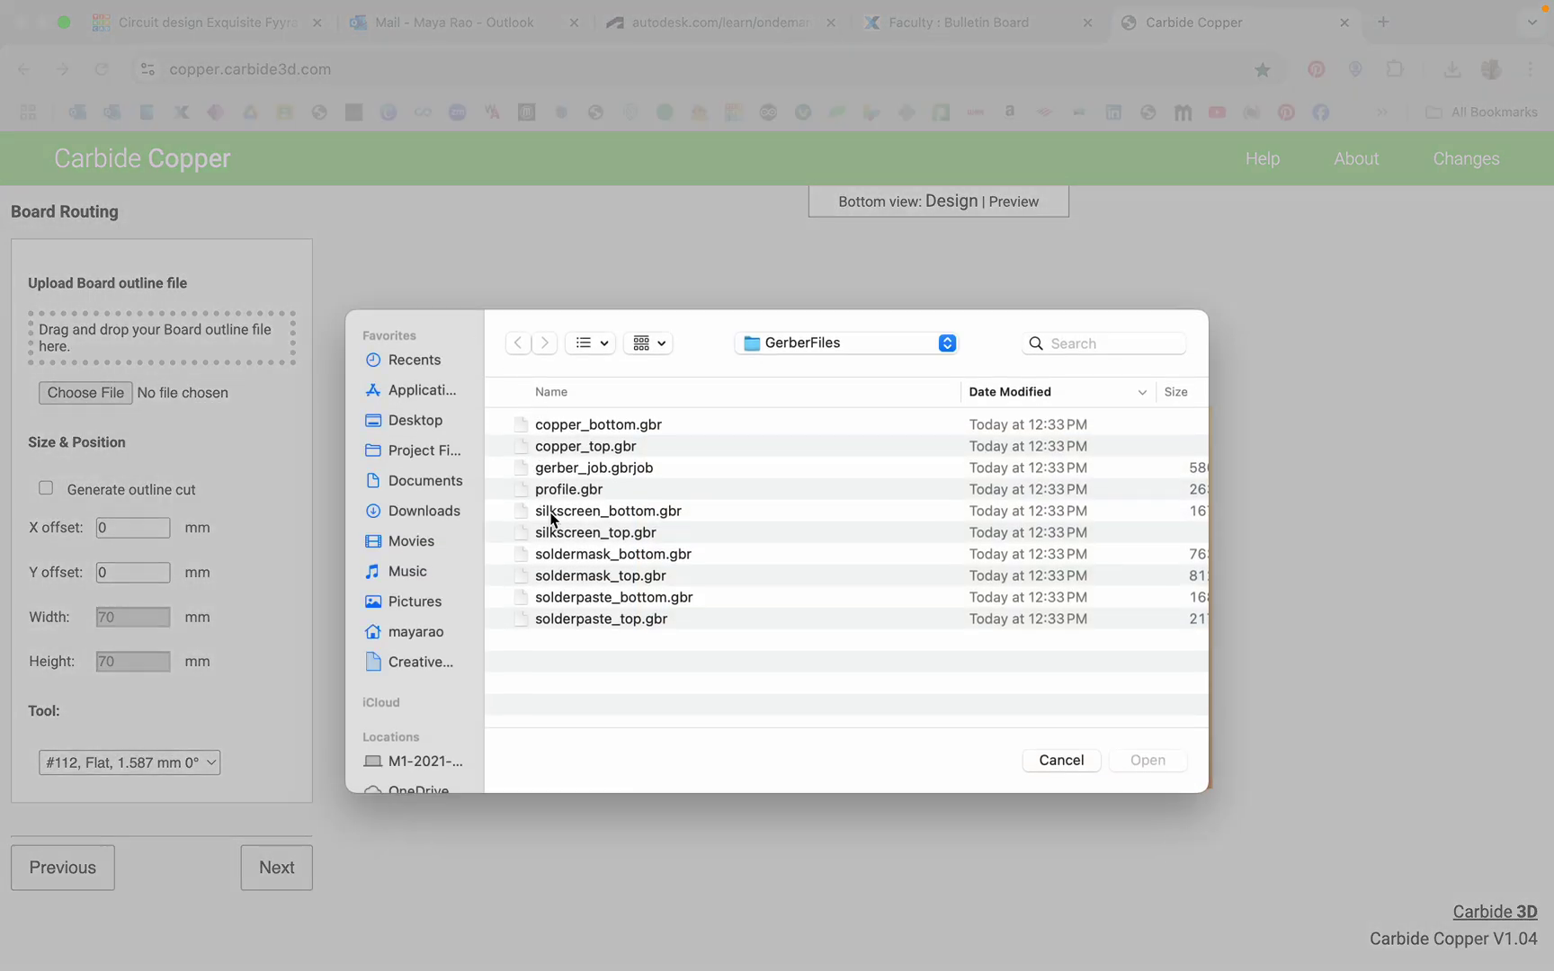
double_click(568, 490)
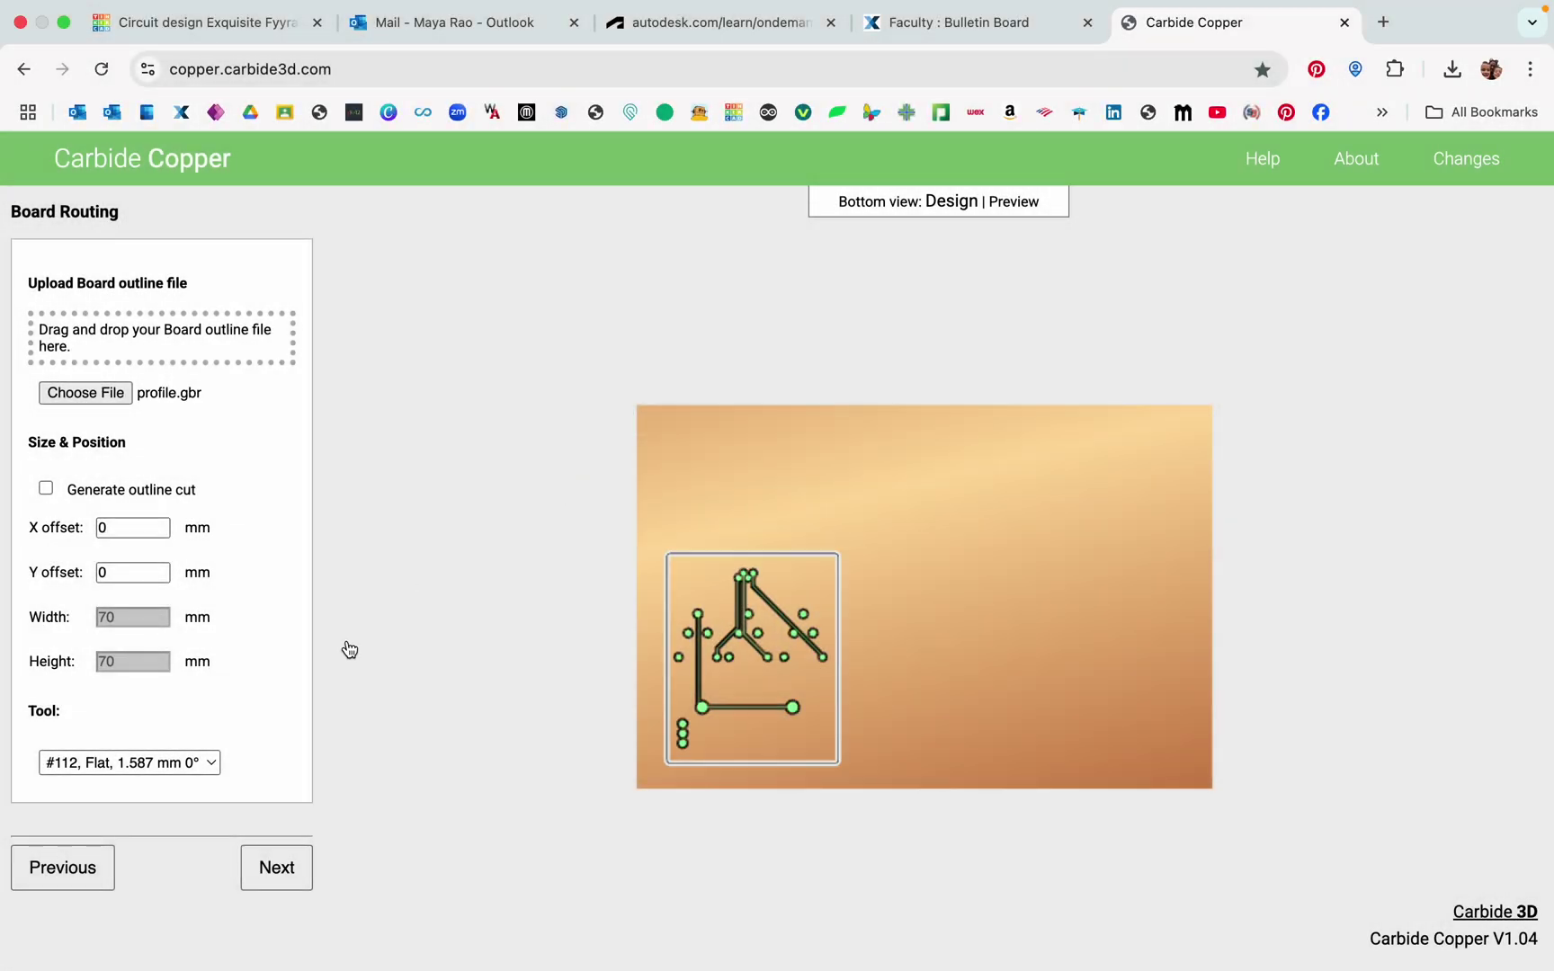
Enable area rubout generation for the bottom side and switch the board view to Preview.
left_click(279, 868)
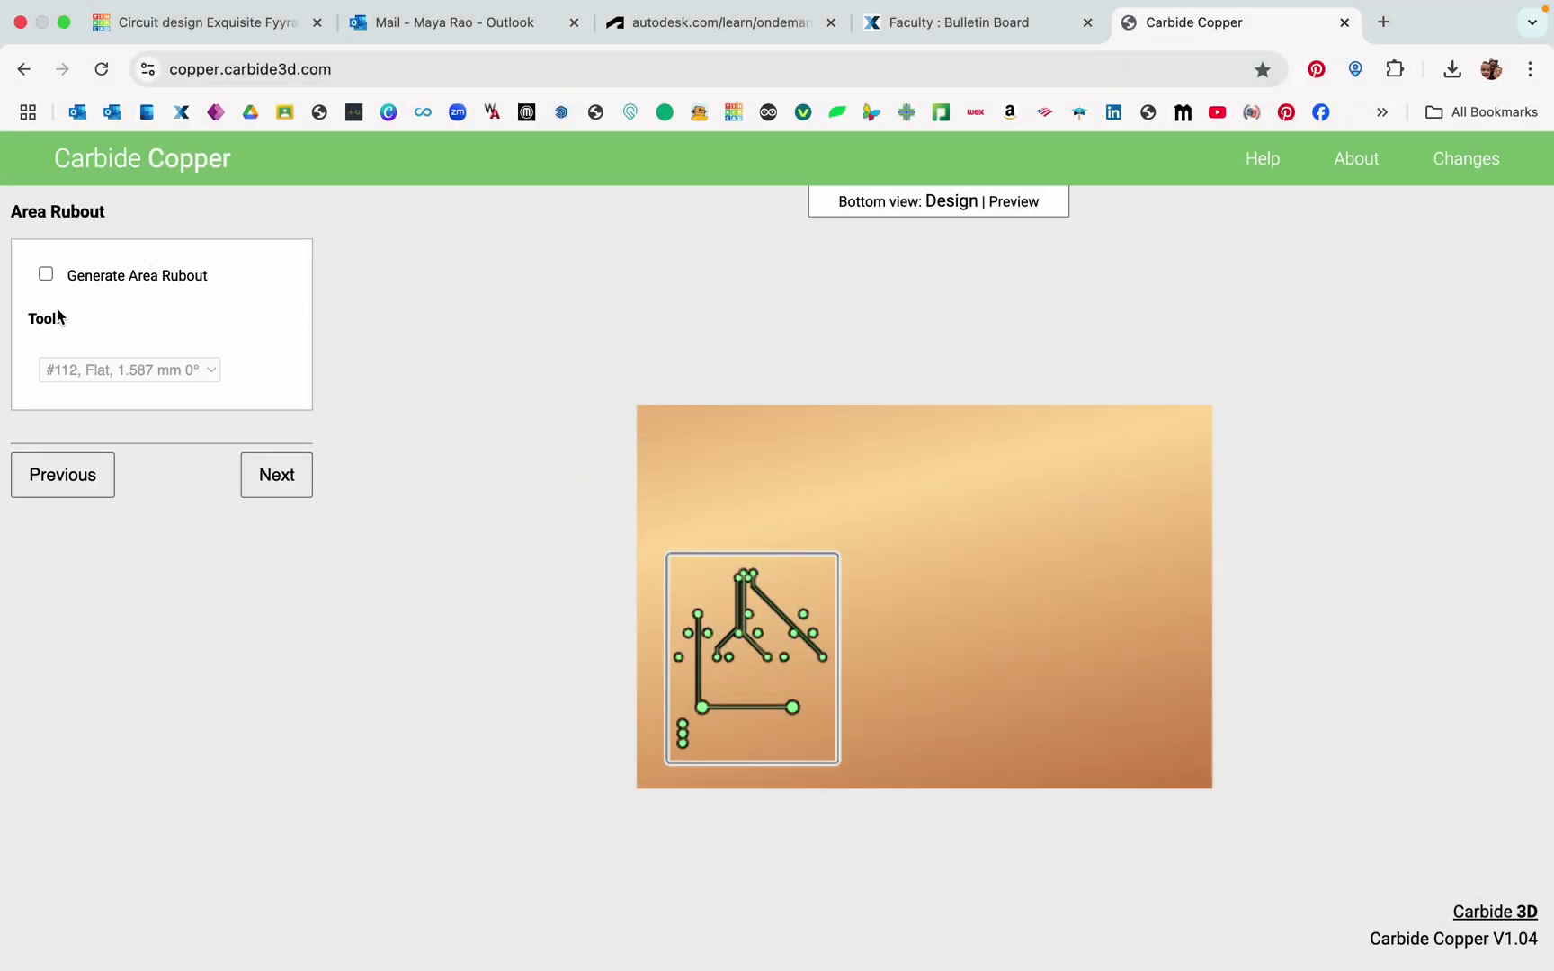
left_click(45, 275)
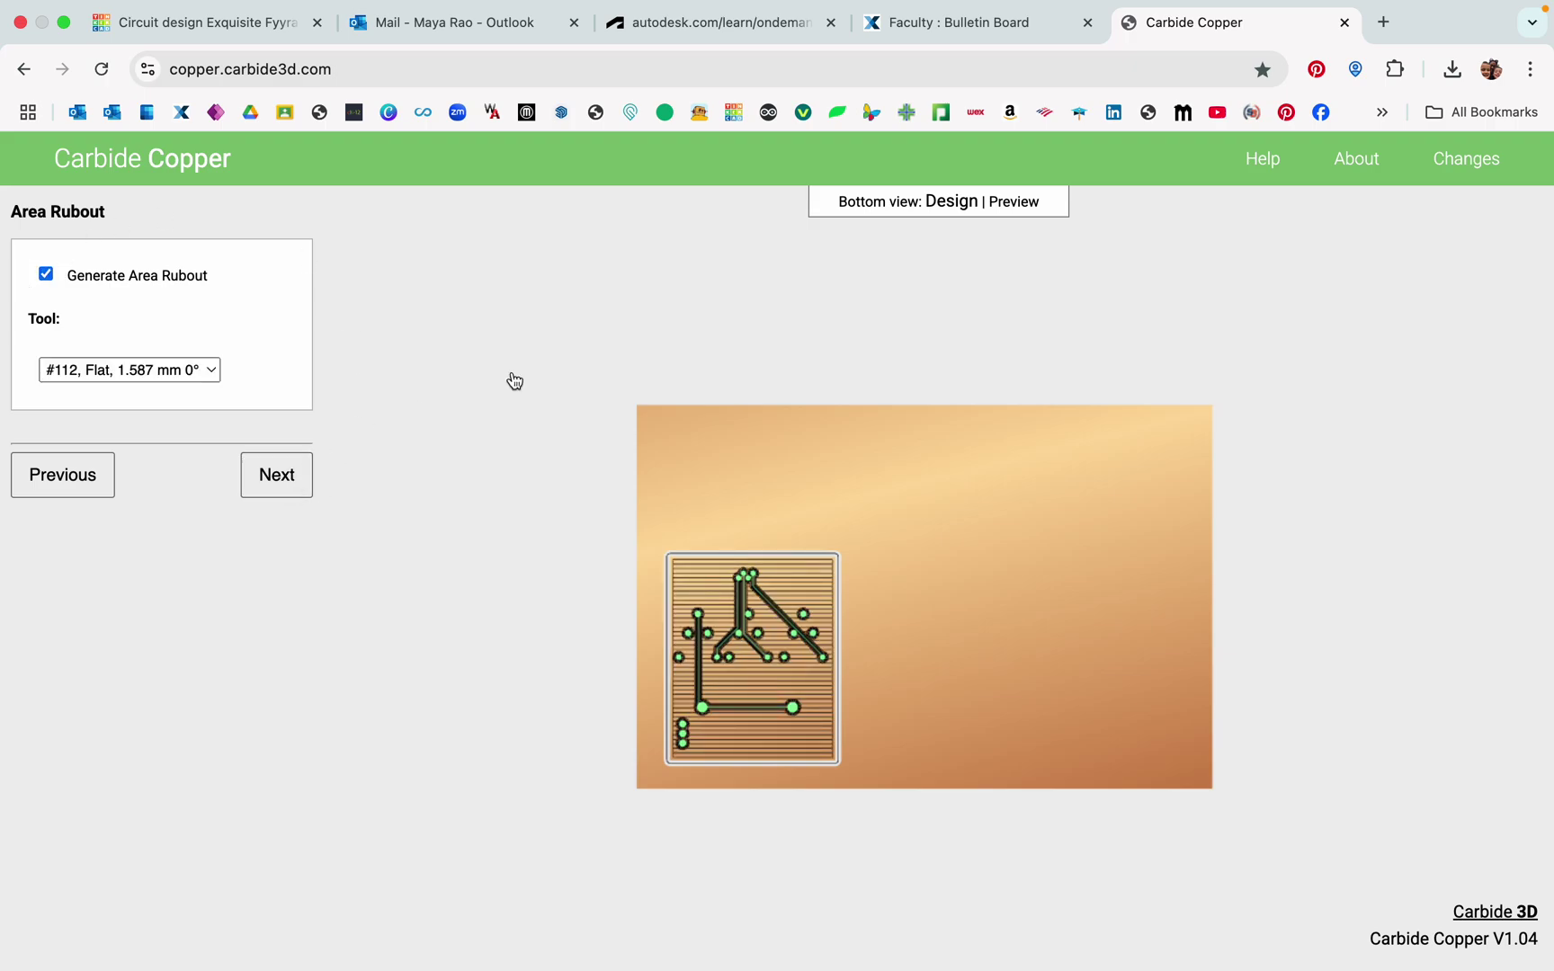
left_click(1014, 201)
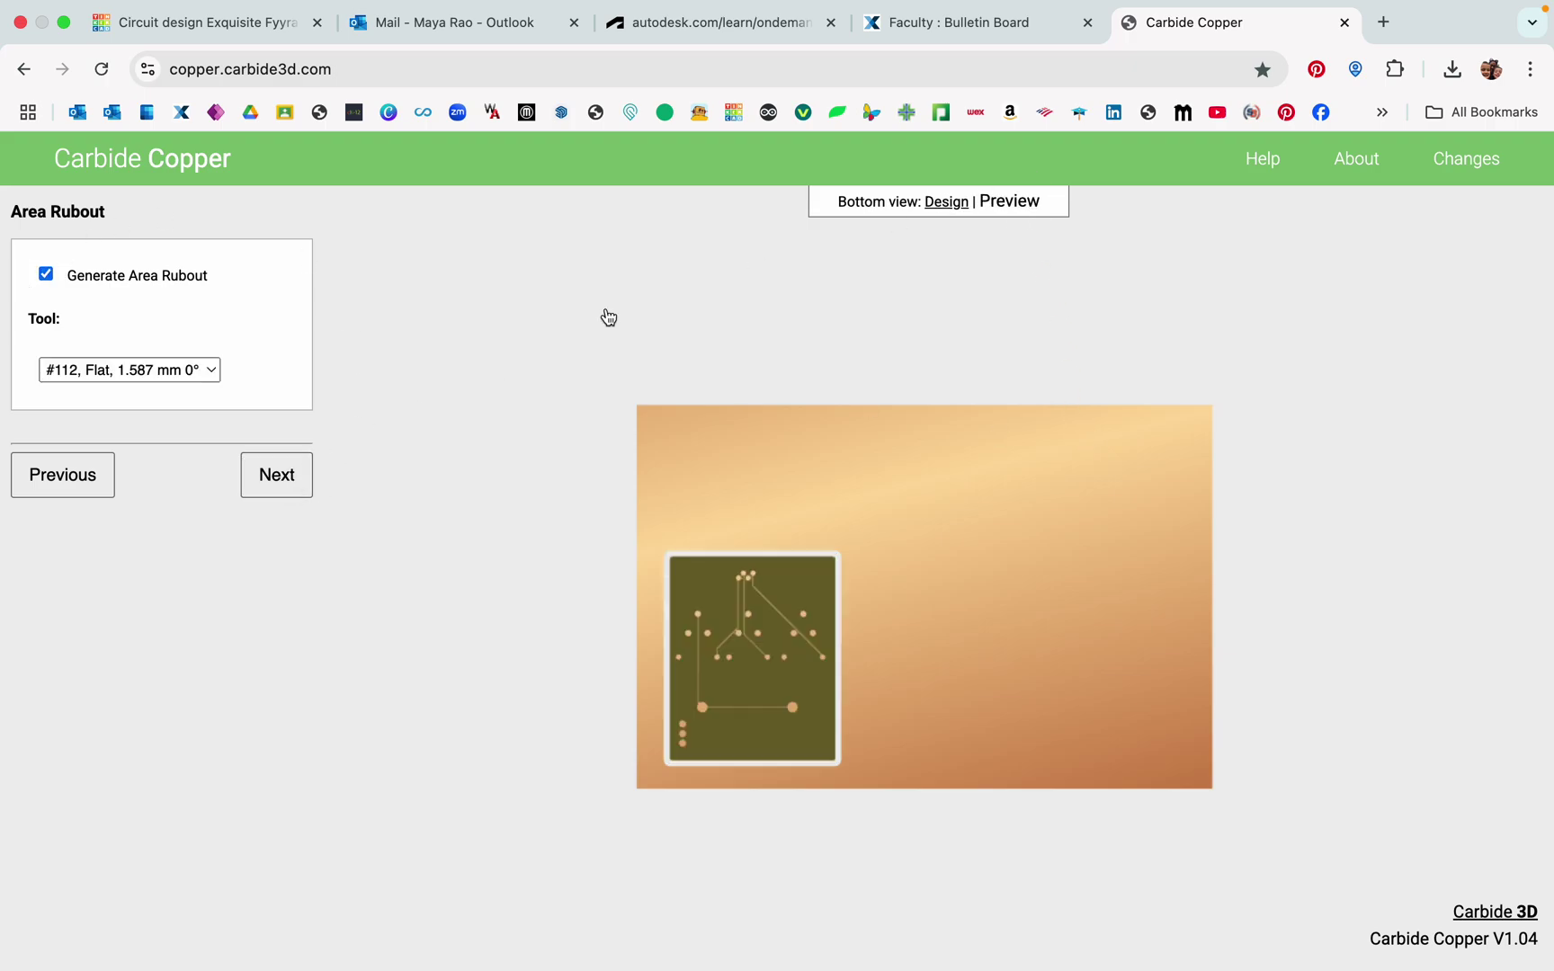
Continue to the G-code output, save the bottom-side job as a single gcode file, and try to open the downloaded copper (4).nc.
left_click(295, 482)
left_click(177, 331)
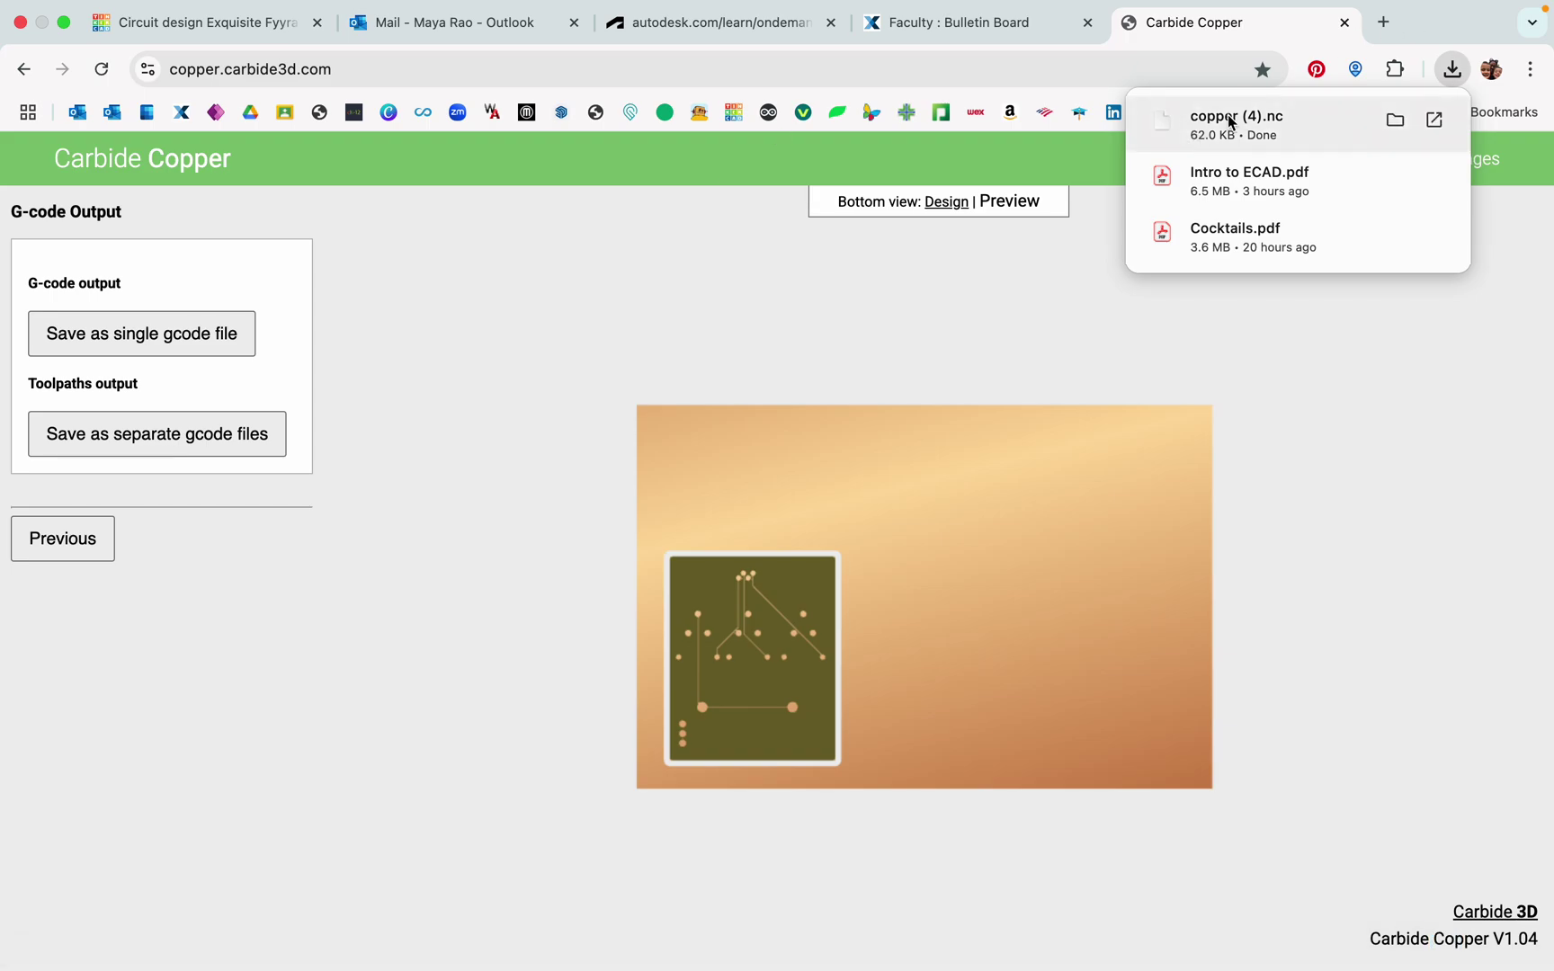
left_click(1243, 115)
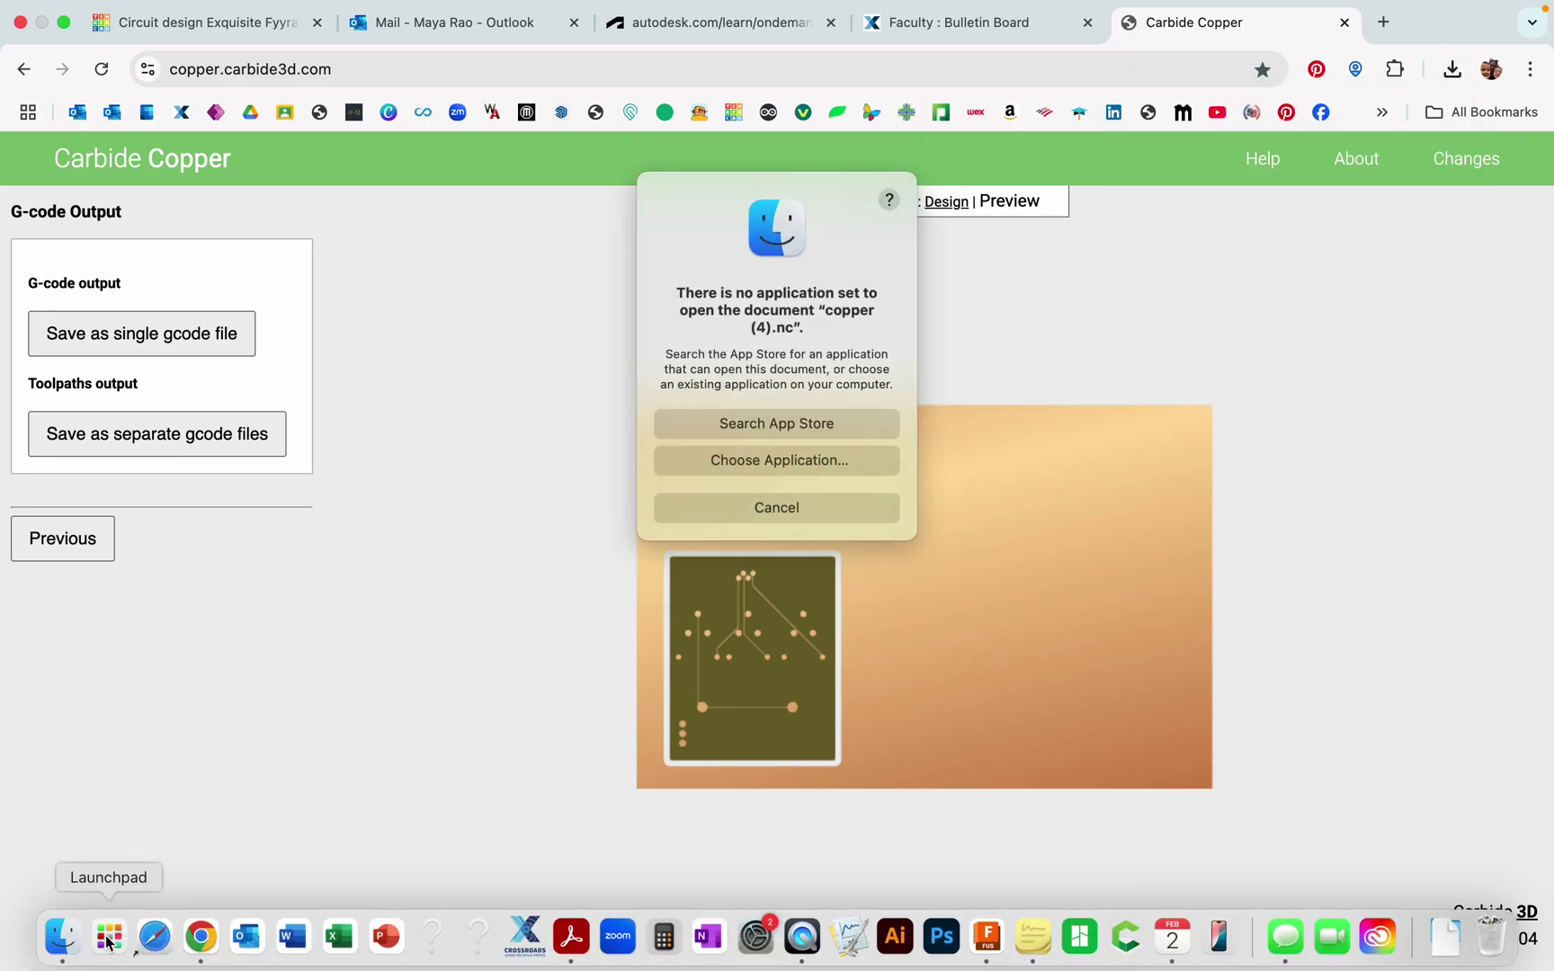
Dismiss the file-opening prompt and, in Finder's Downloads folder, rename copper (4).nc as PCB demp bottom.nc.
left_click(56, 944)
left_click(779, 510)
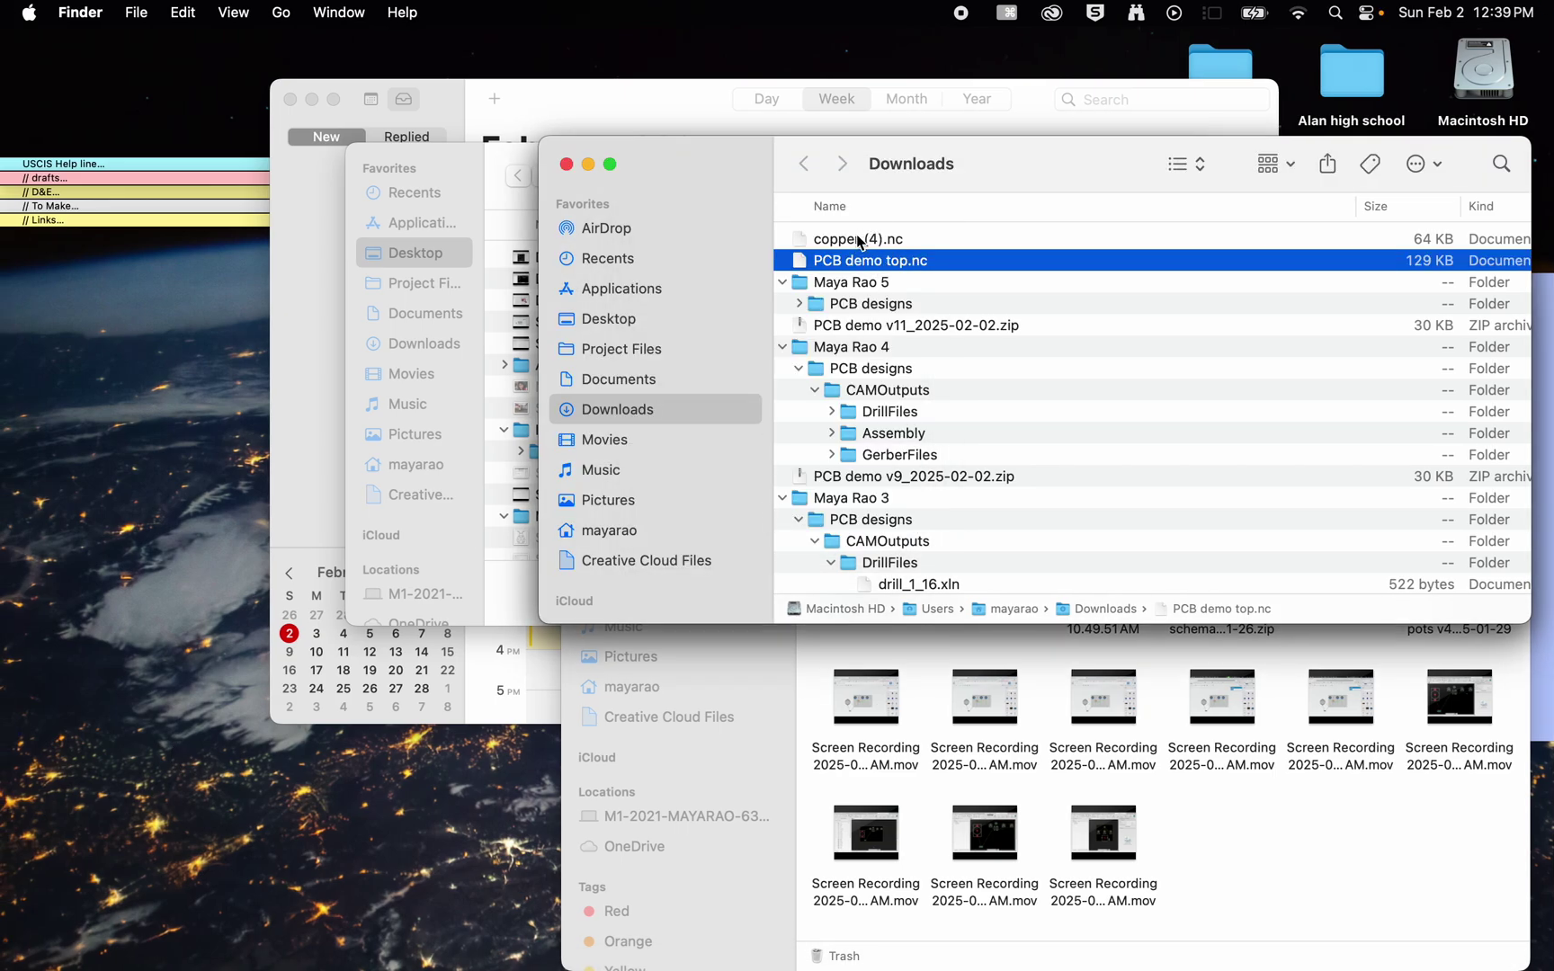
left_click(861, 243)
left_click(859, 241)
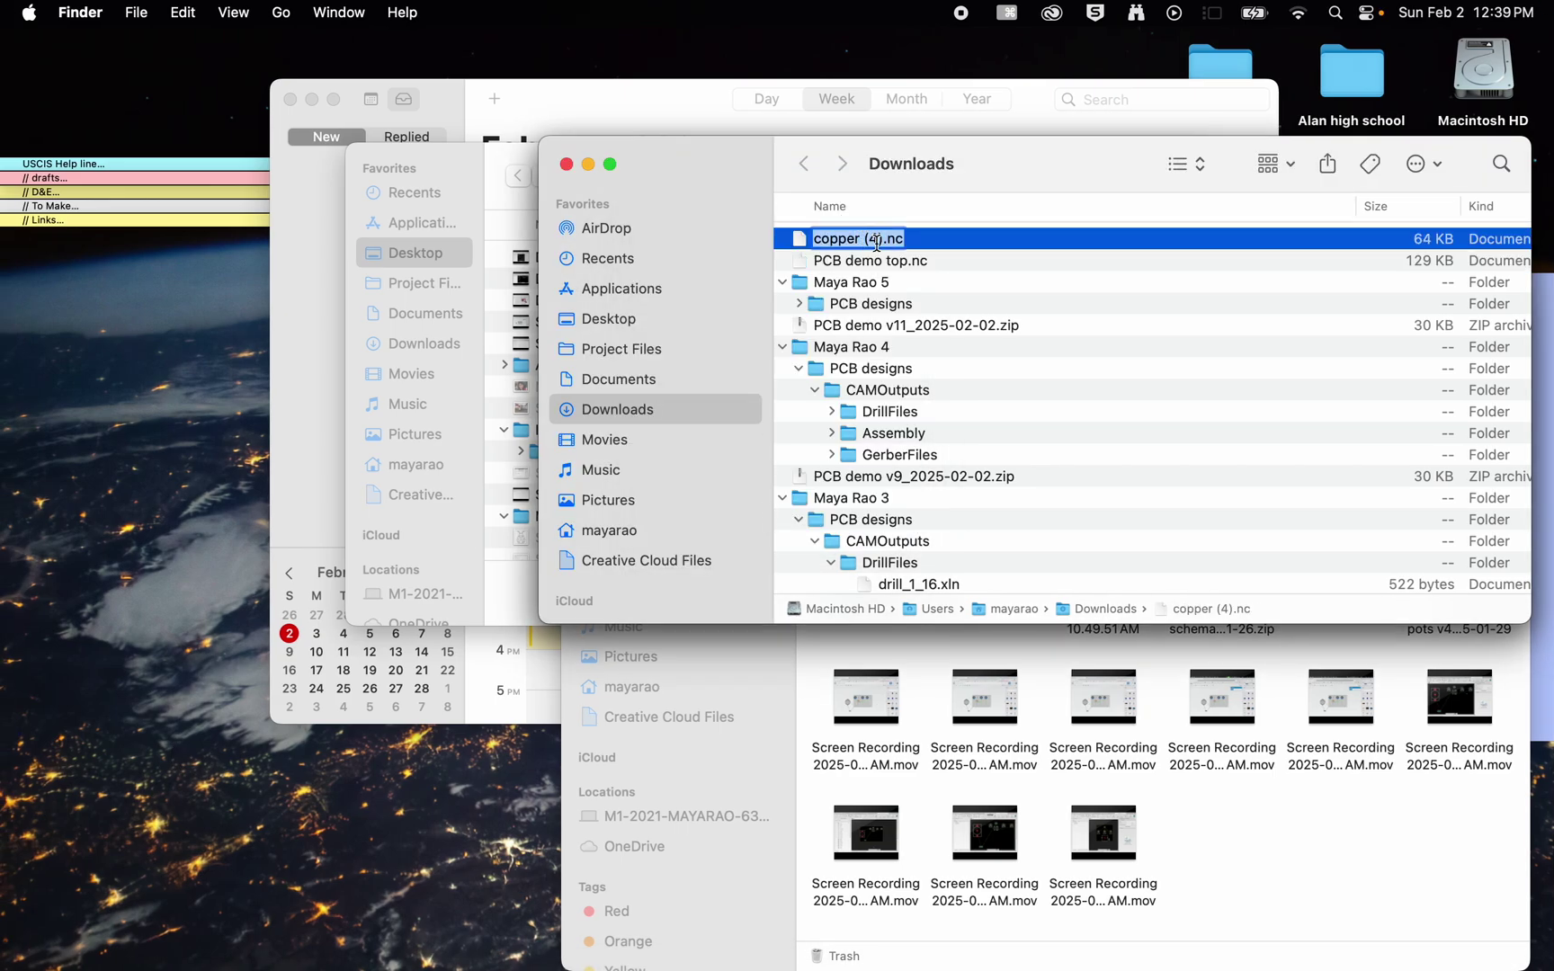
left_click(880, 241)
left_click_drag(886, 240, 798, 241)
type("PCB demp bottom")
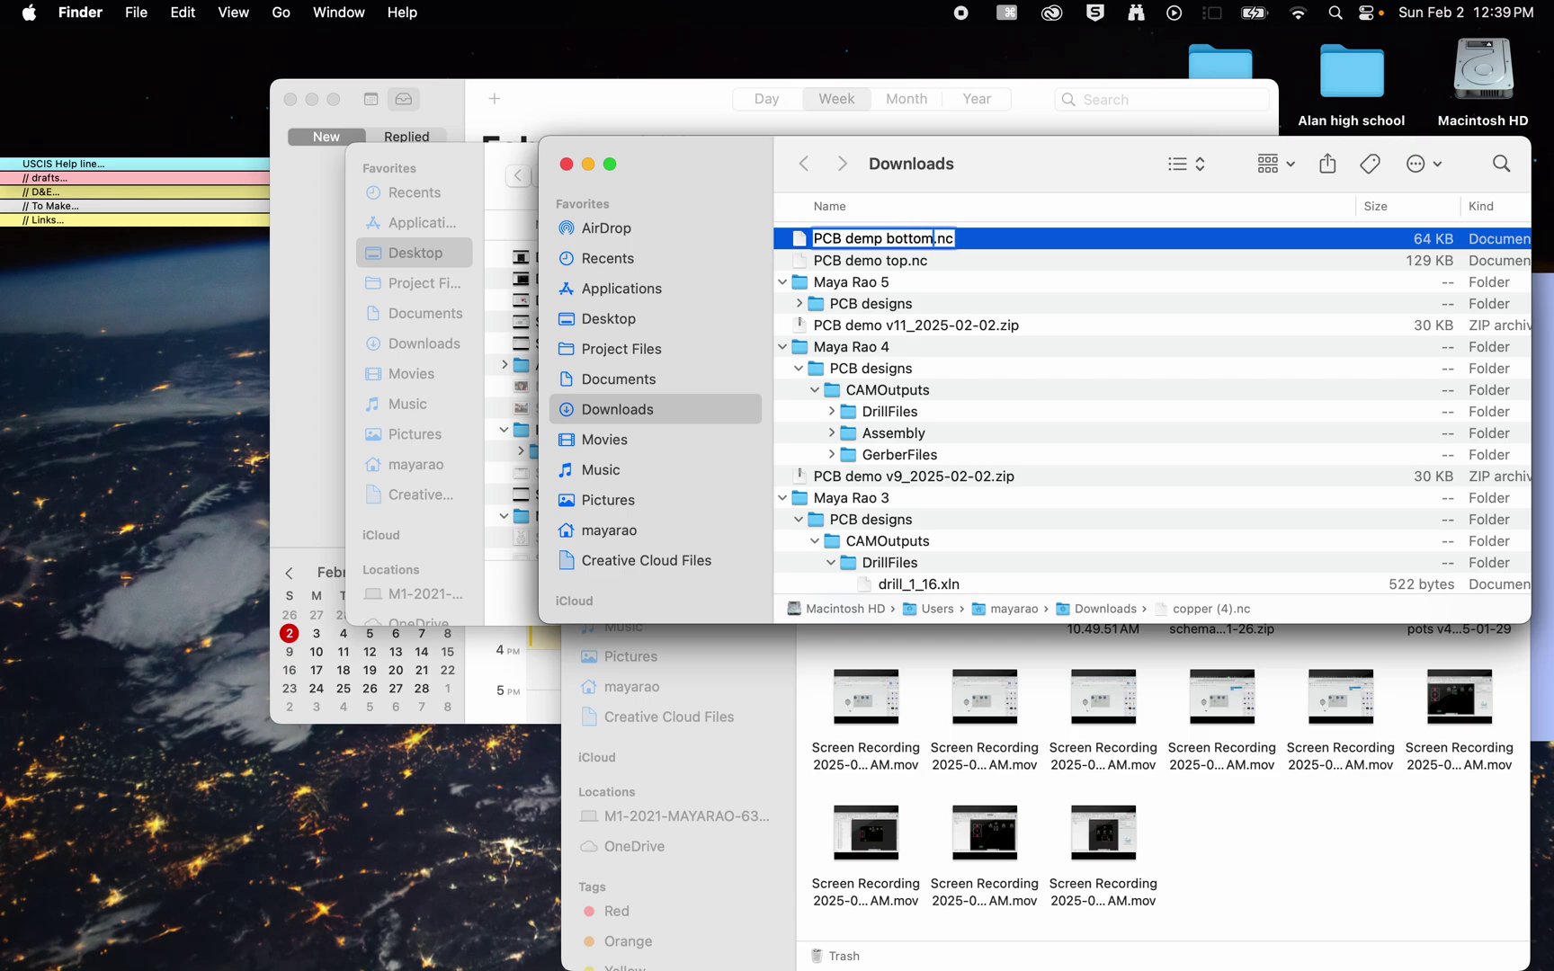
key("Return")
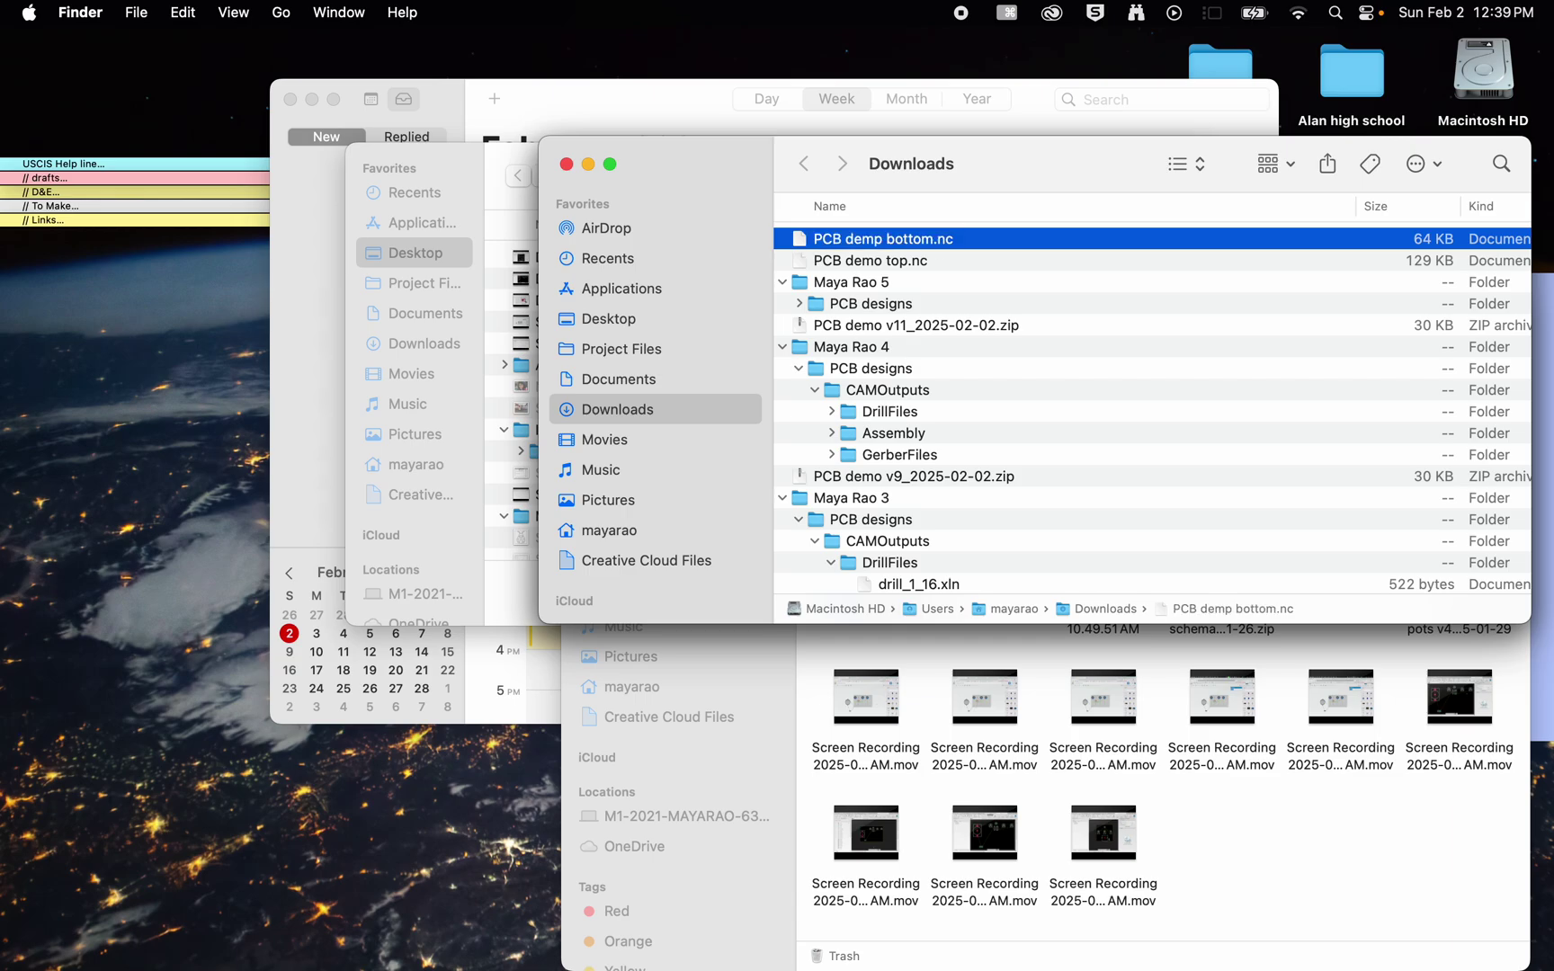
left_click(857, 270)
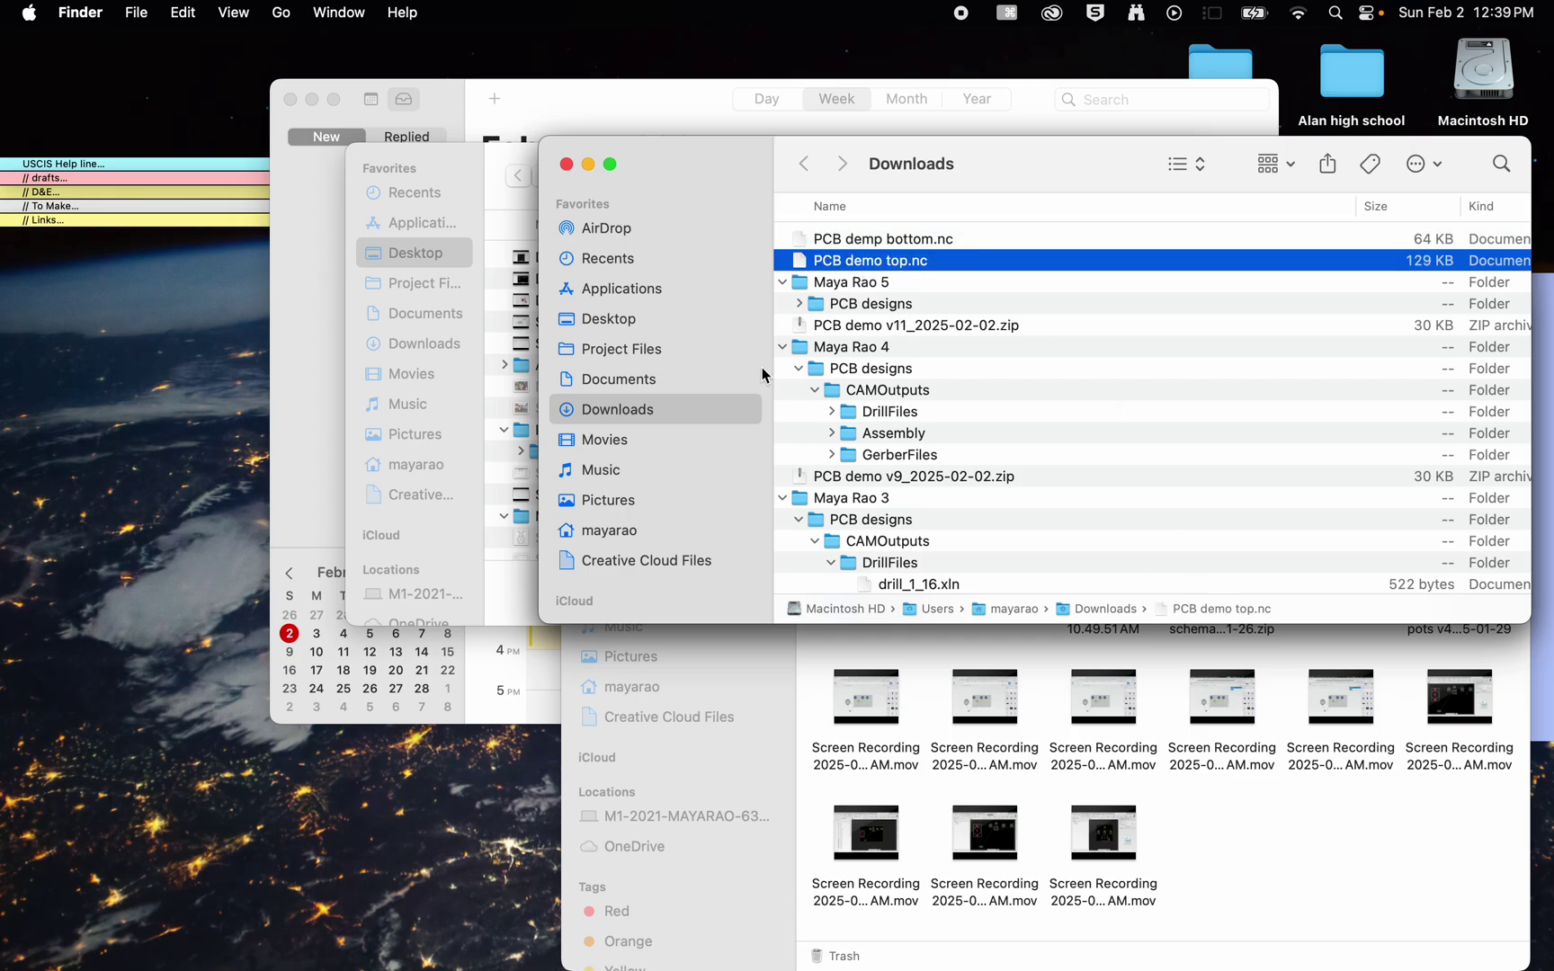